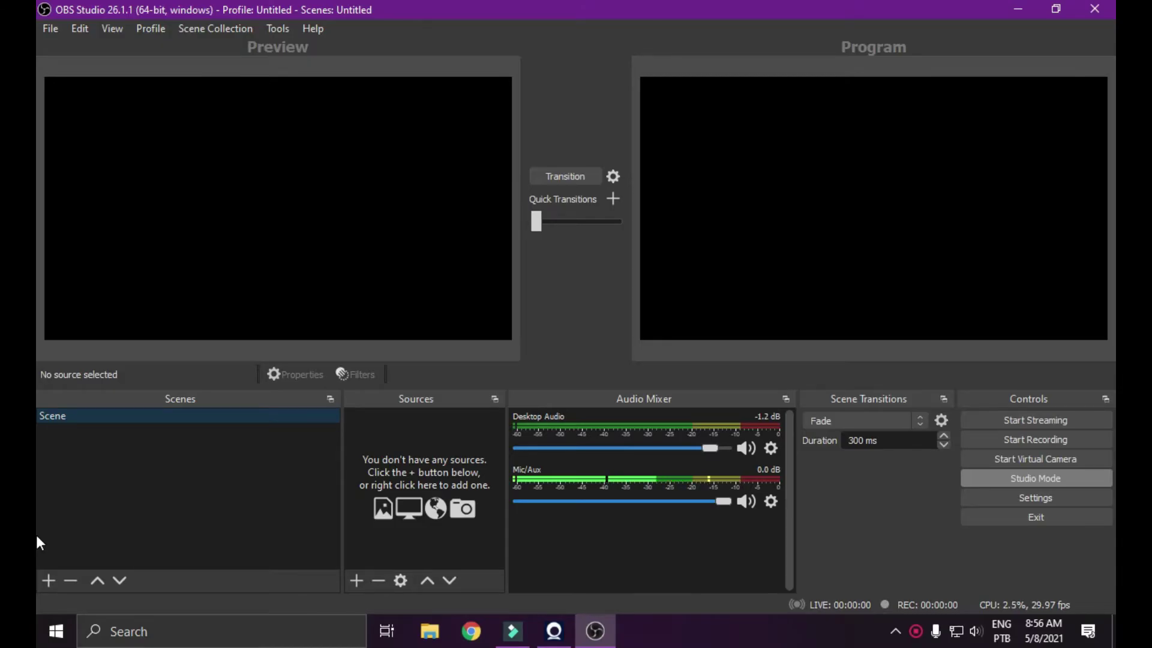
- Add a Video Capture Device source to the scene, keeping Iriun Webcam as its device
left_click(36, 417)
left_click(356, 581)
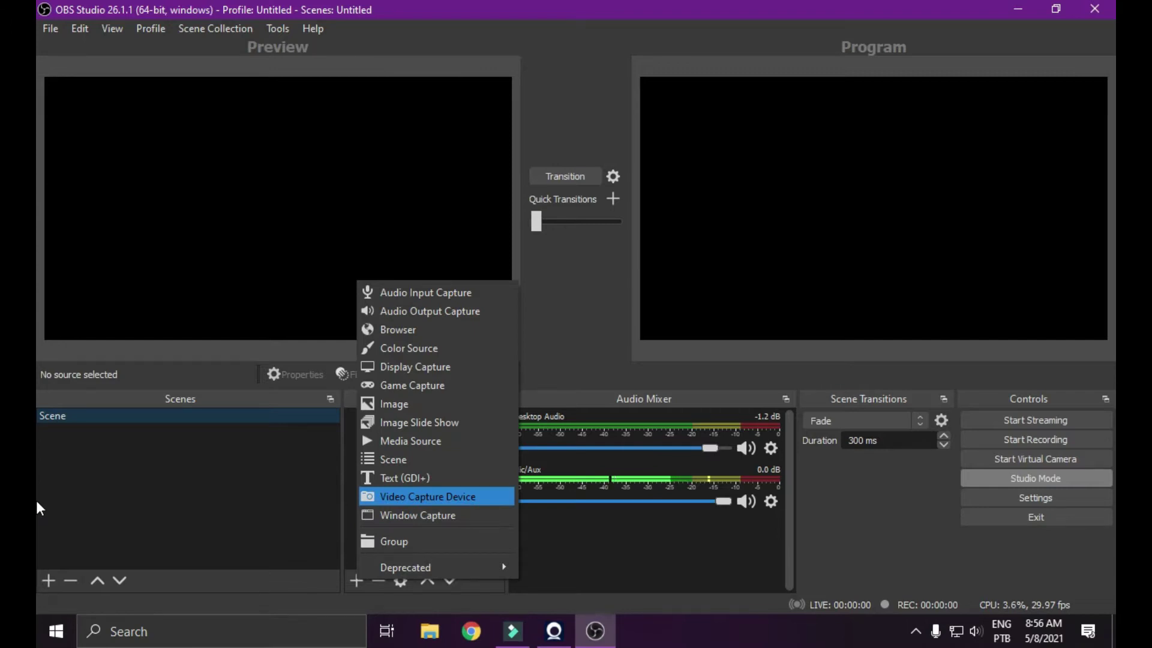
key("Return")
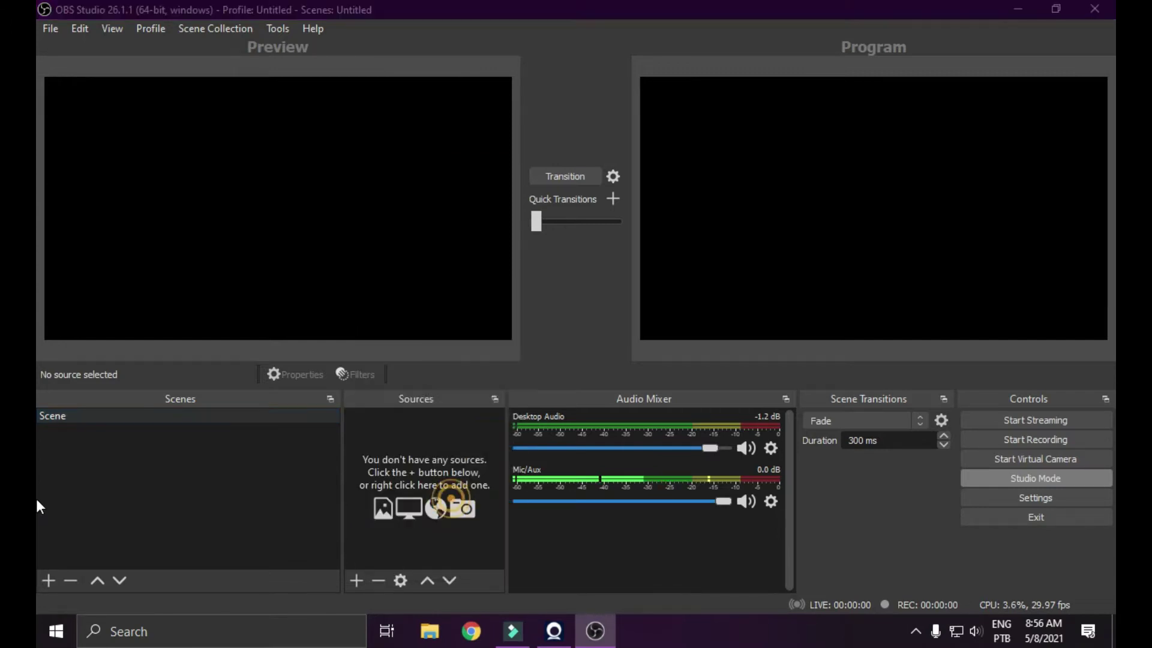
key("Return")
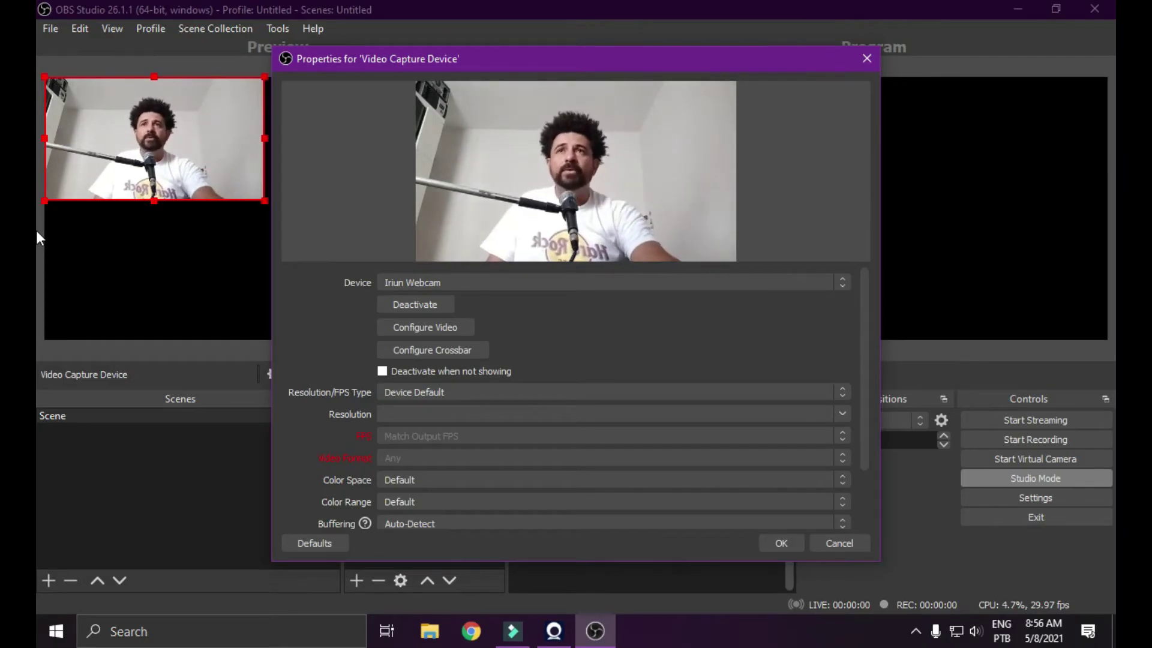
left_click(463, 277)
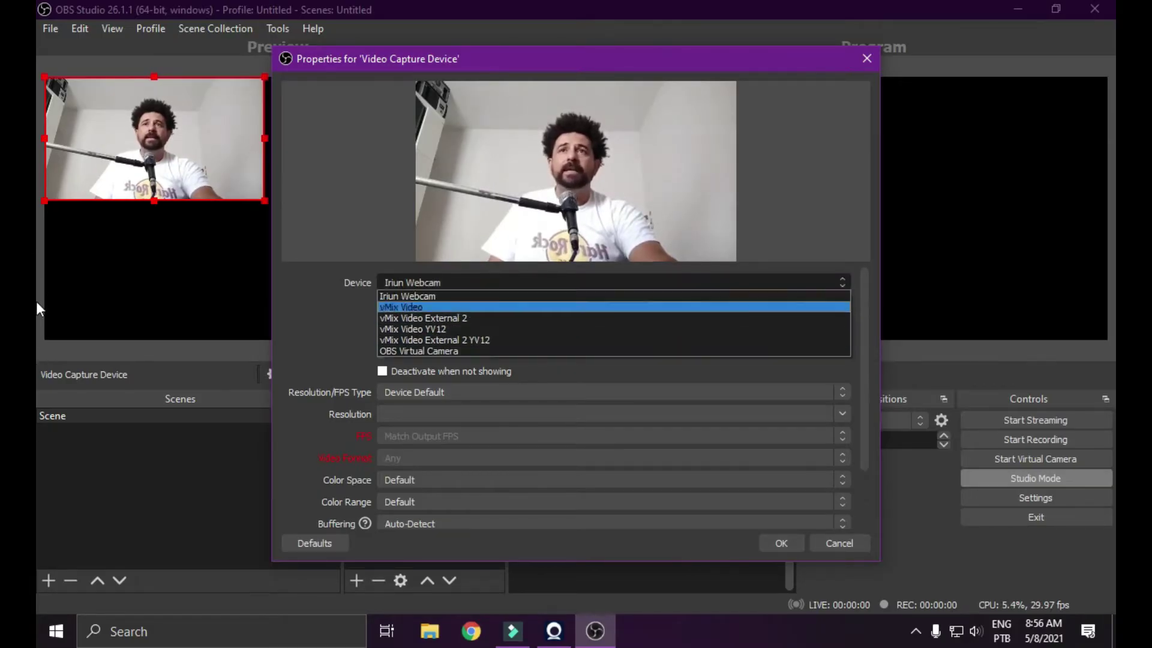
left_click(466, 282)
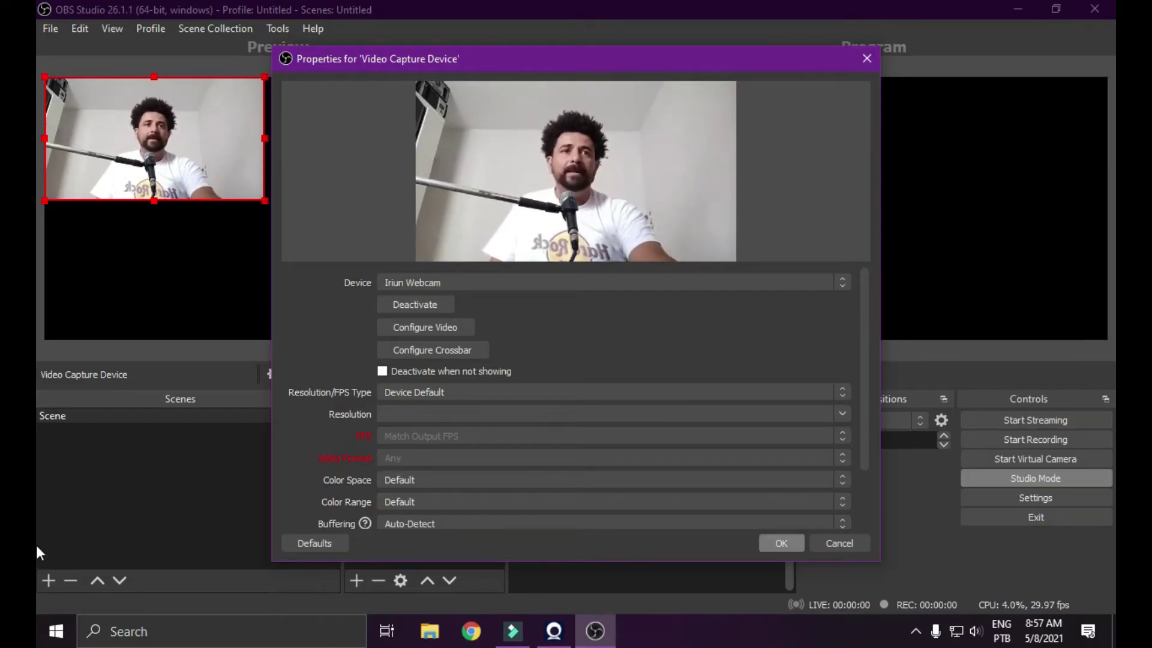
key("Return")
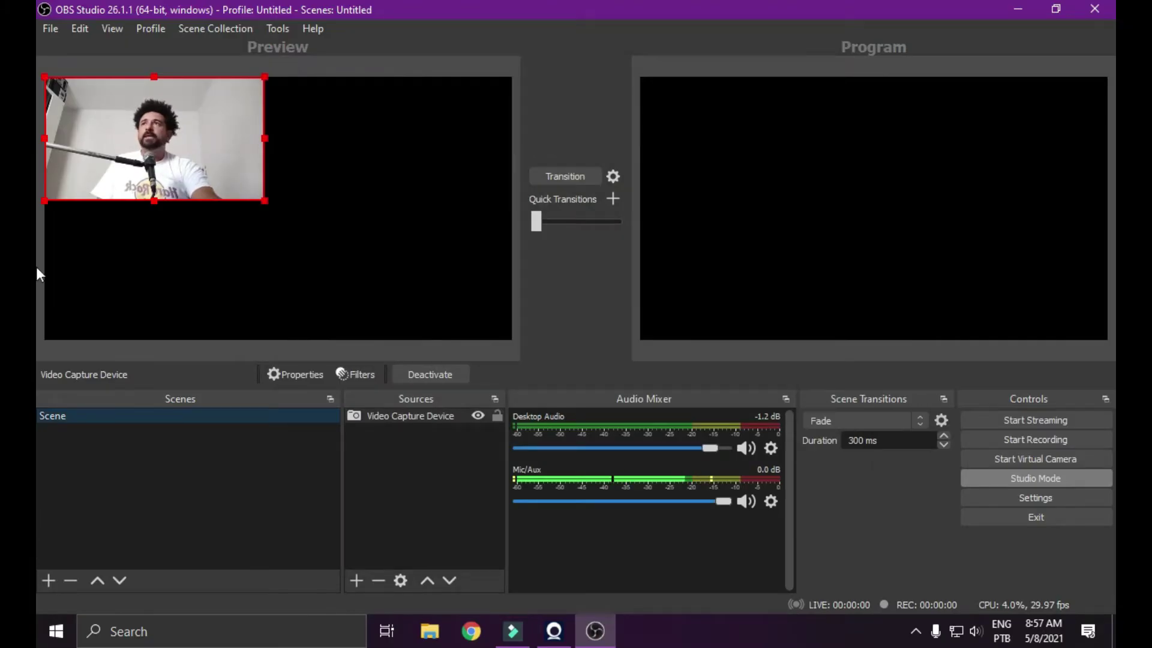
- Shrink the webcam source into the lower-right corner of the preview canvas and transition the scene to the program output
left_click_drag(36, 139, 41, 319)
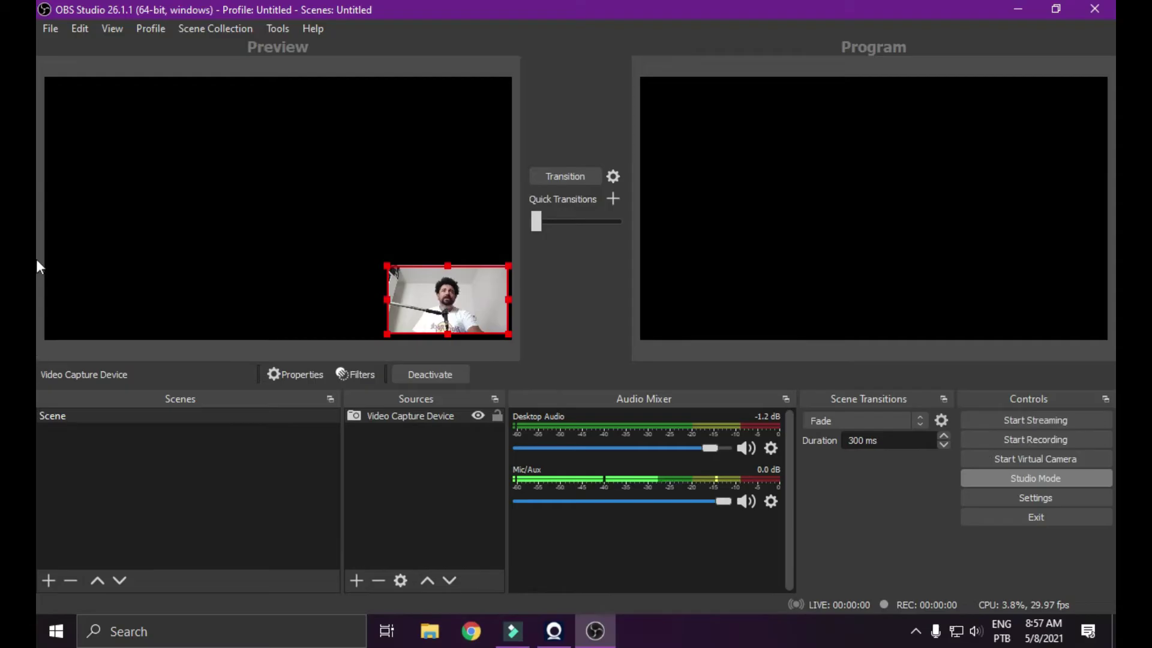
left_click(570, 175)
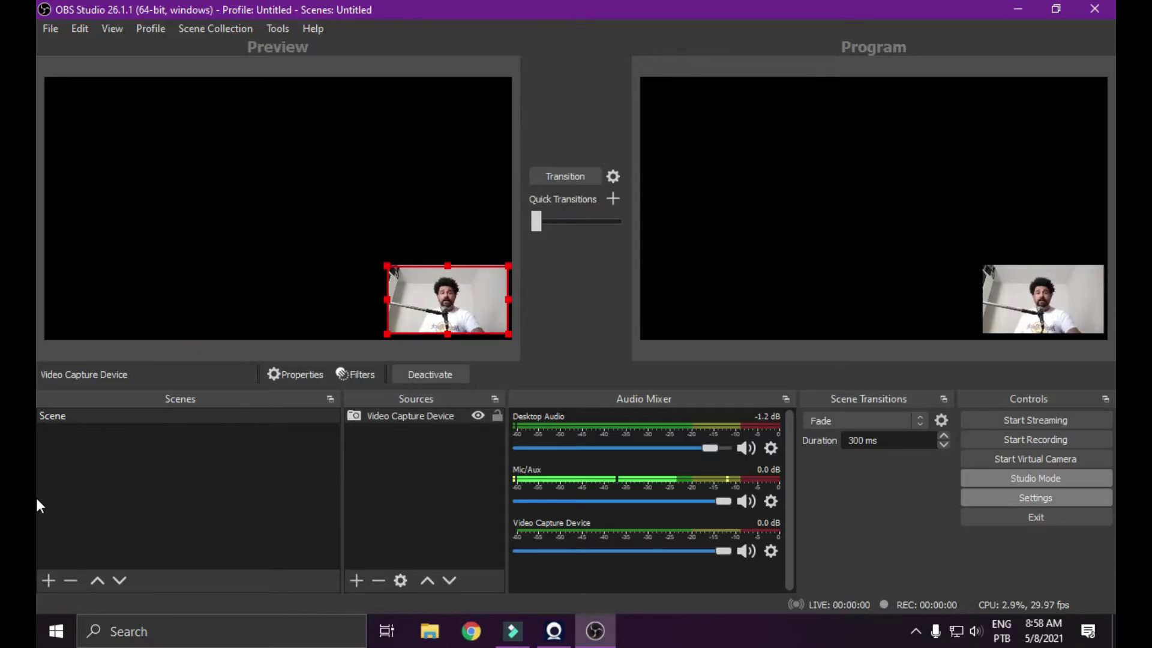
- Set the interface language to Português do Brasil in the general settings, apply it and restart the program
left_click(1008, 498)
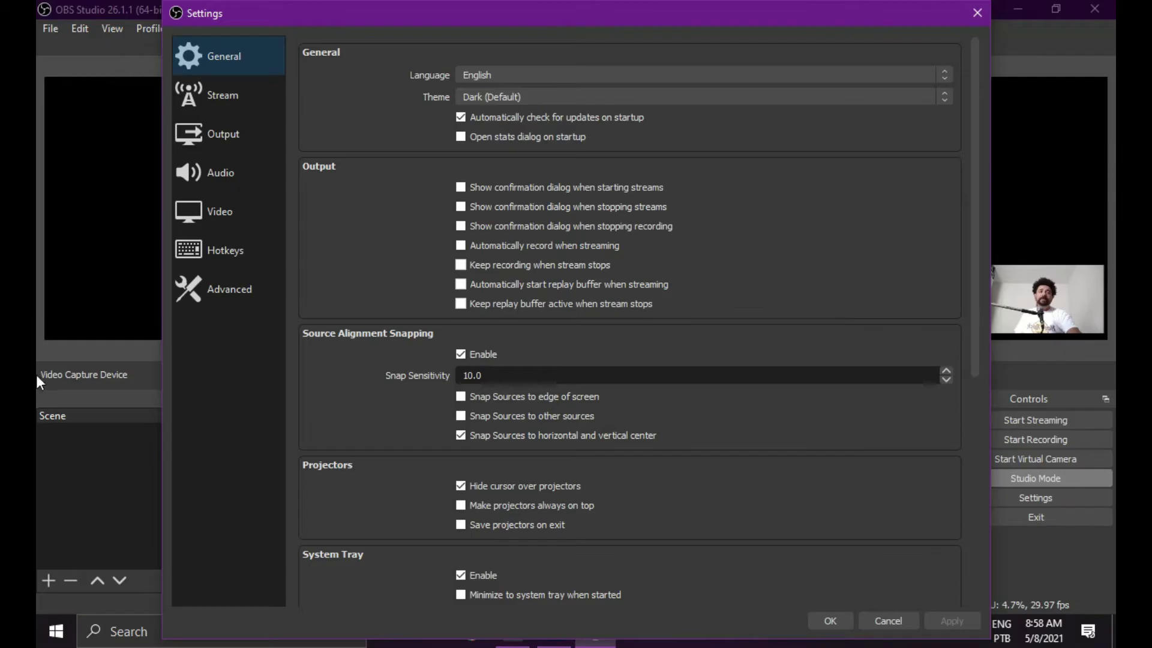
left_click_drag(511, 2, 542, 41)
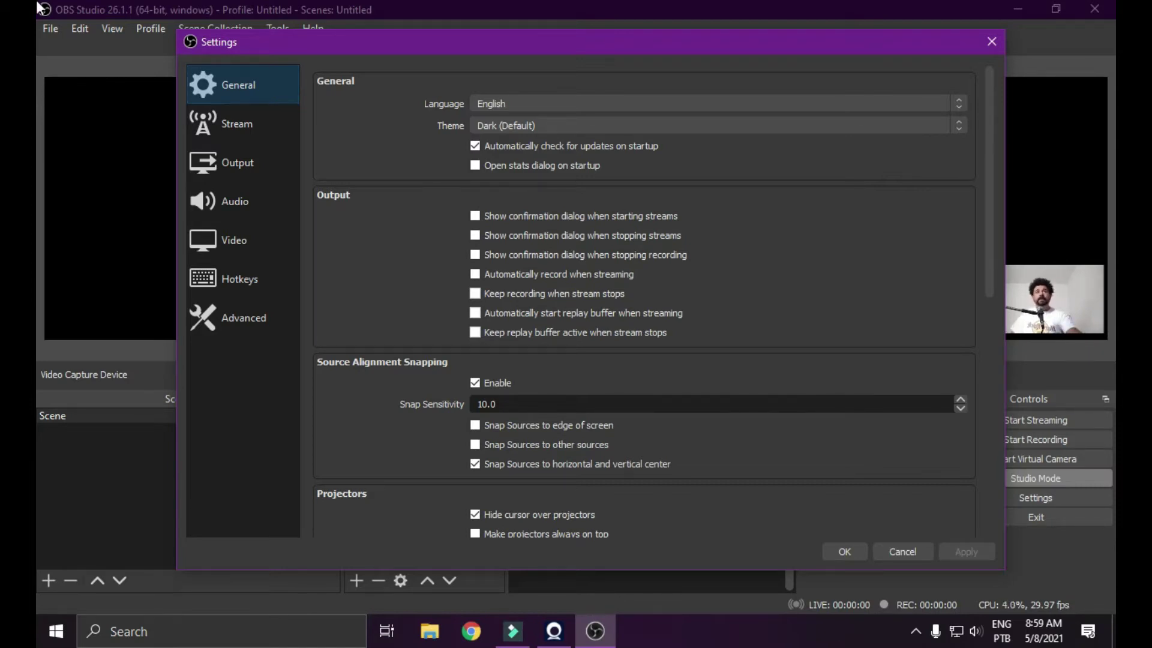
left_click_drag(519, 45, 440, 43)
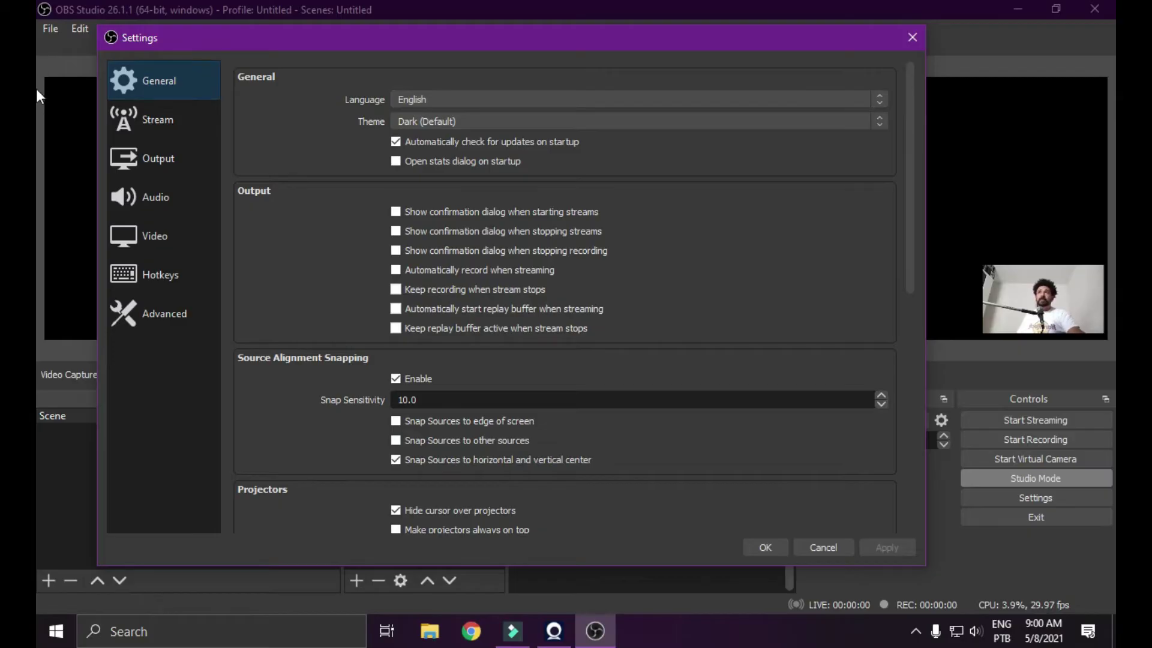
key("alt+Down")
scroll(633, 162, "down", 5)
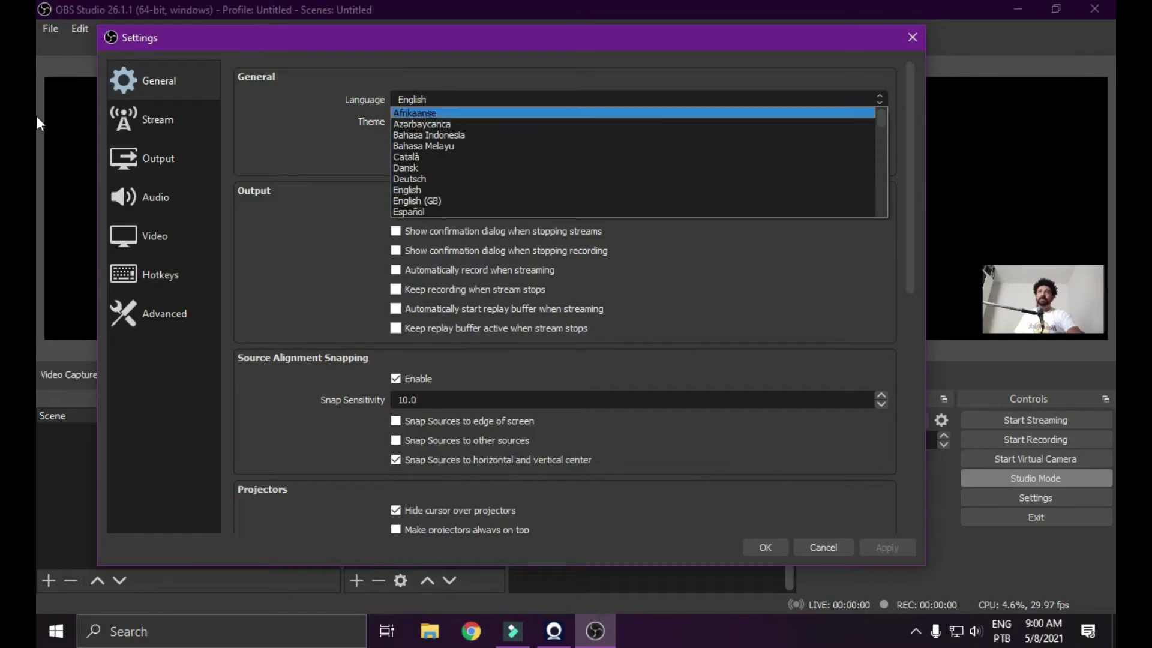
key("Down")
key("Down")
key("Down")
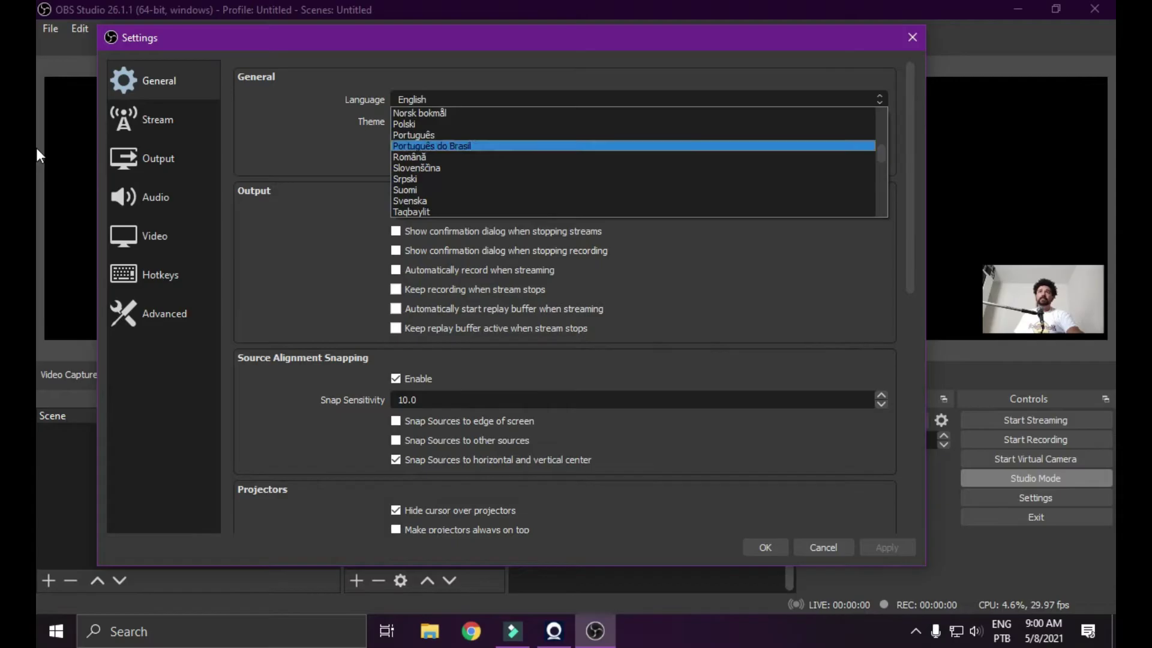
key("Return")
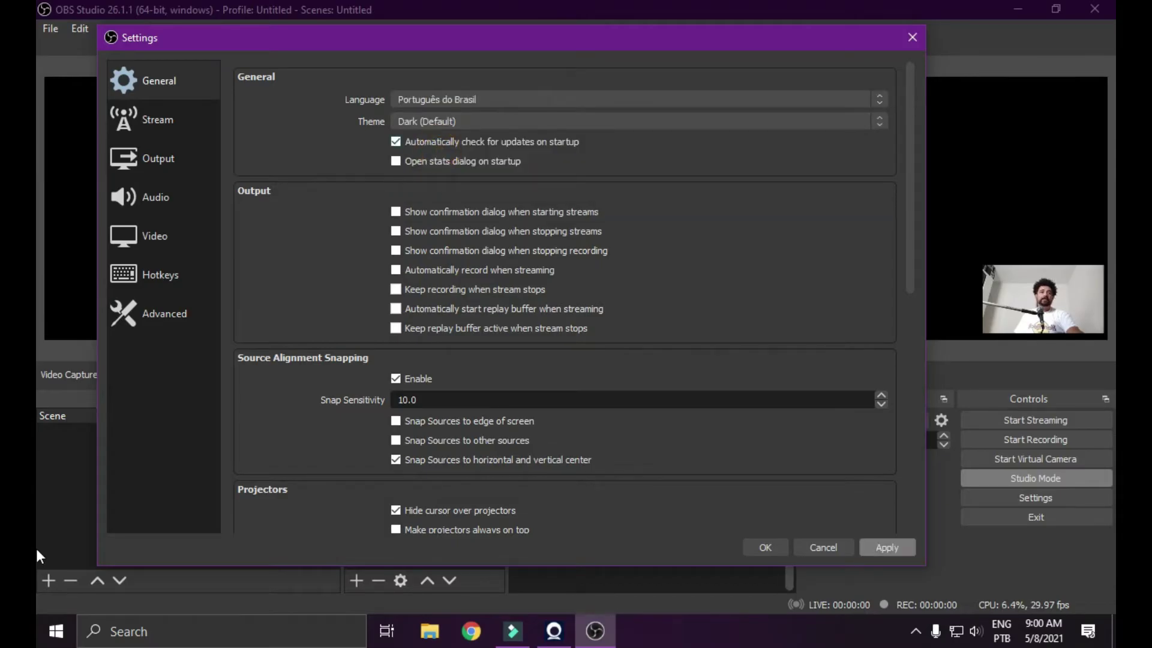
key("space")
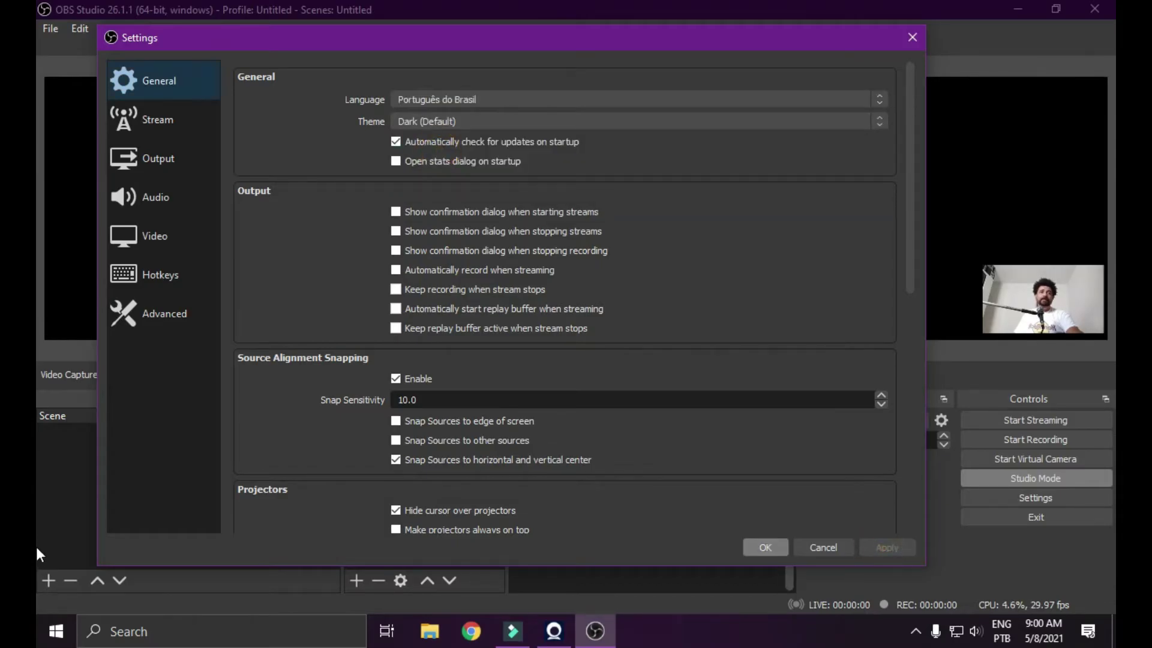
key("Return")
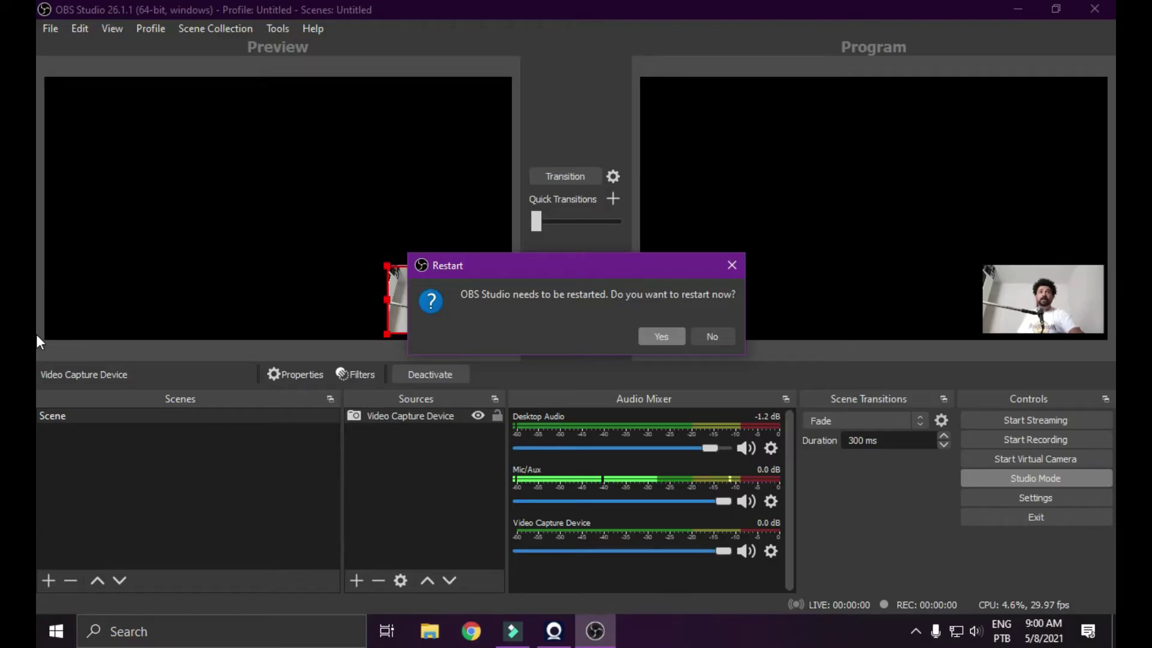
key("Return")
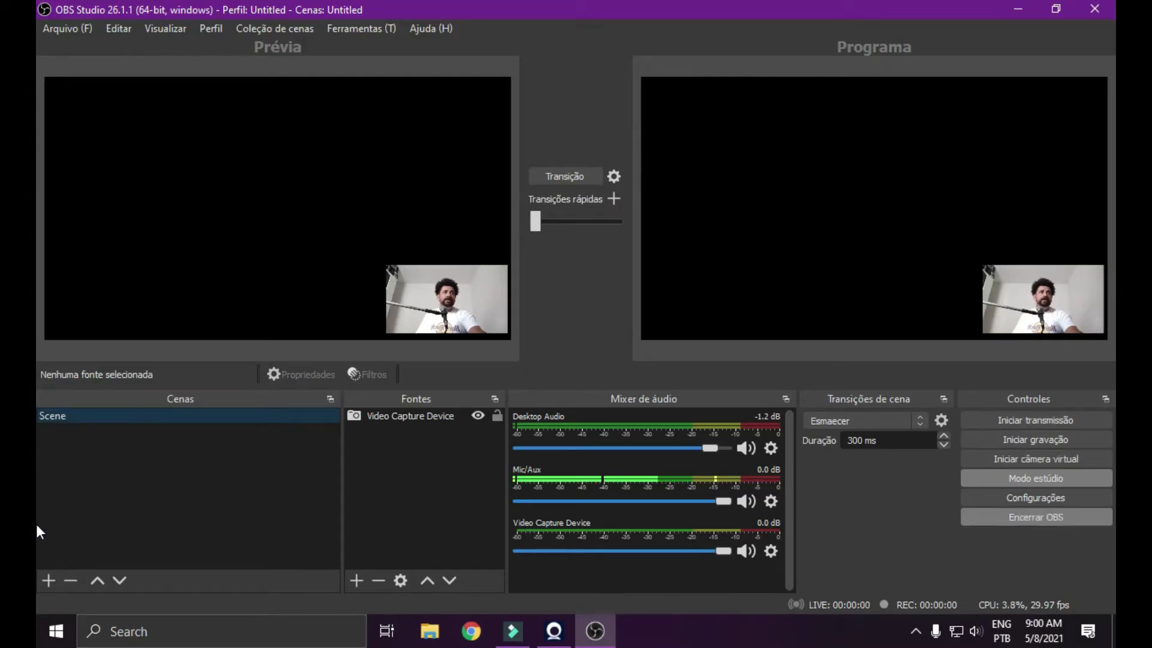
- Try the Acri, Rachni and System interface themes one after another in the general settings
left_click(1036, 499)
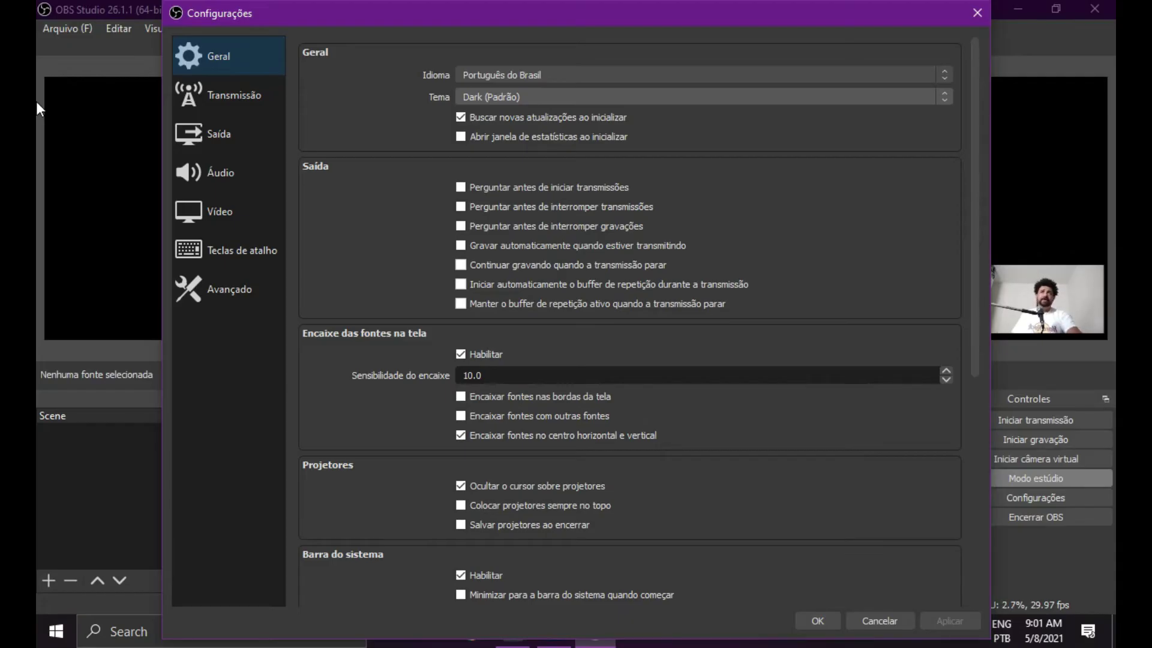
left_click(704, 98)
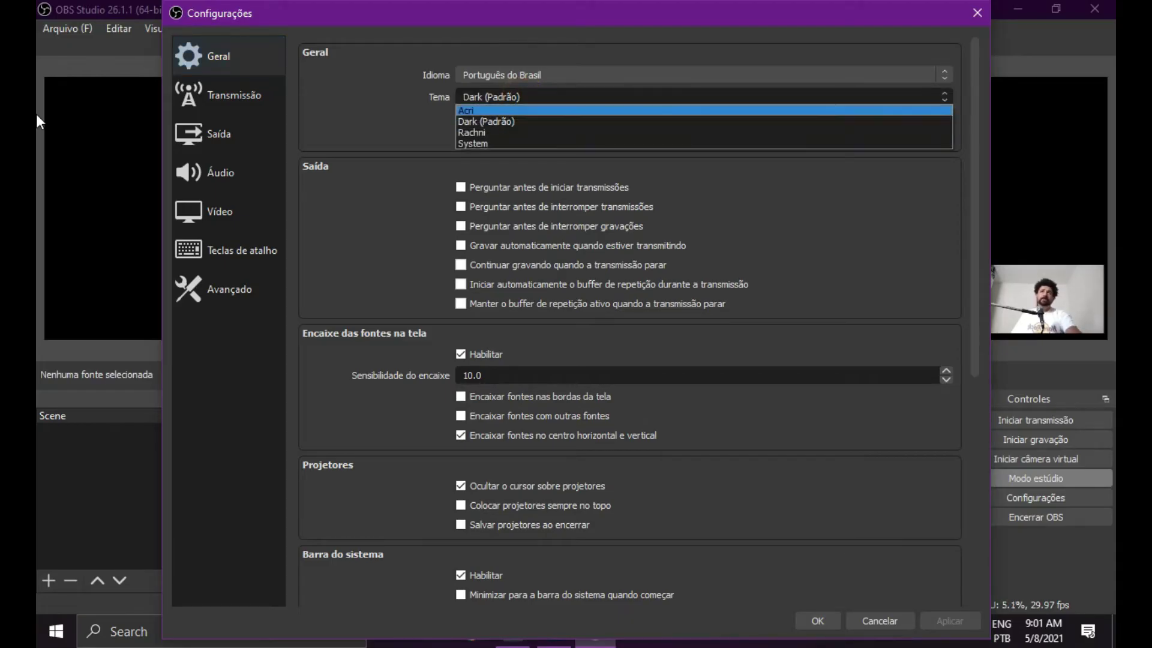
left_click(704, 122)
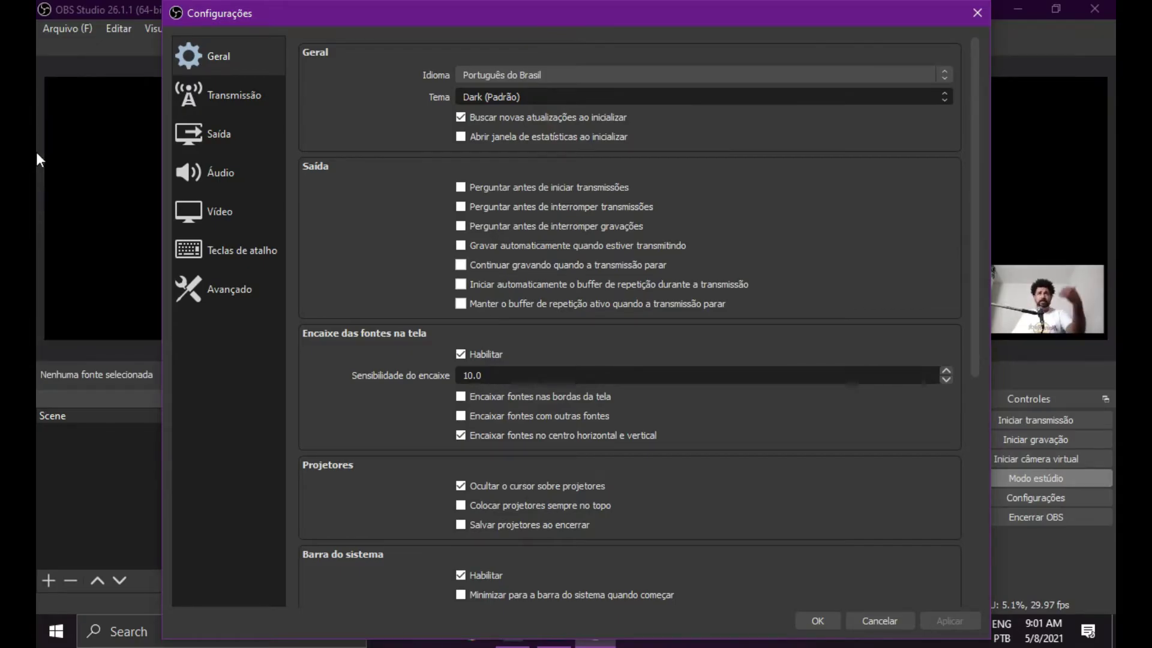
key("Up")
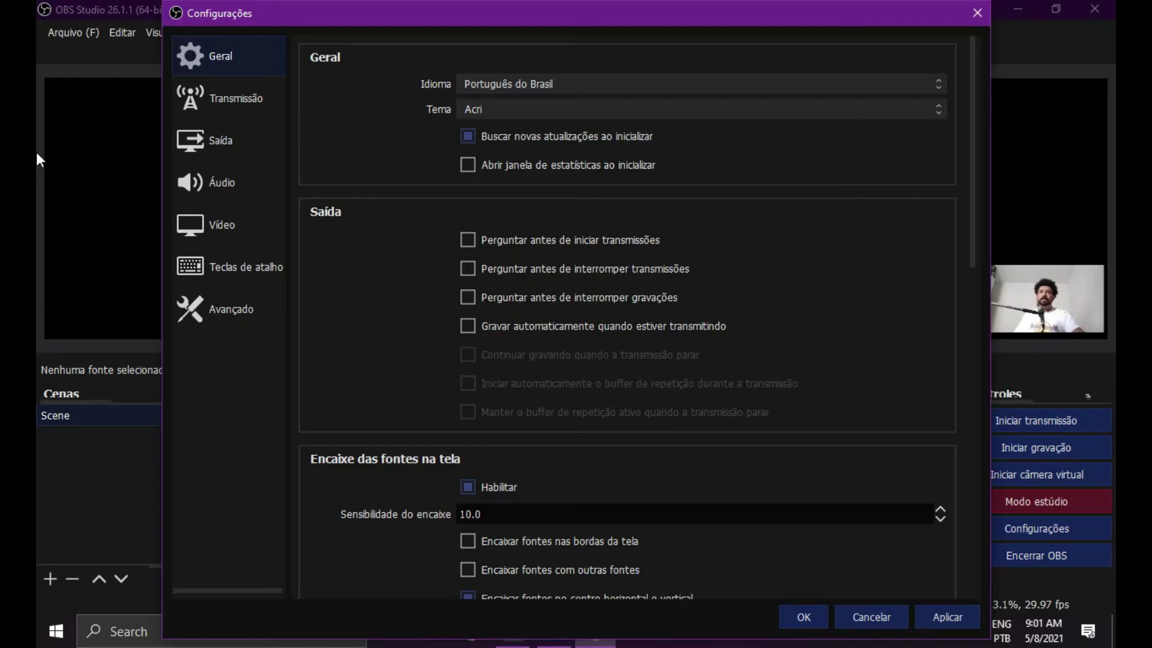
left_click(512, 109)
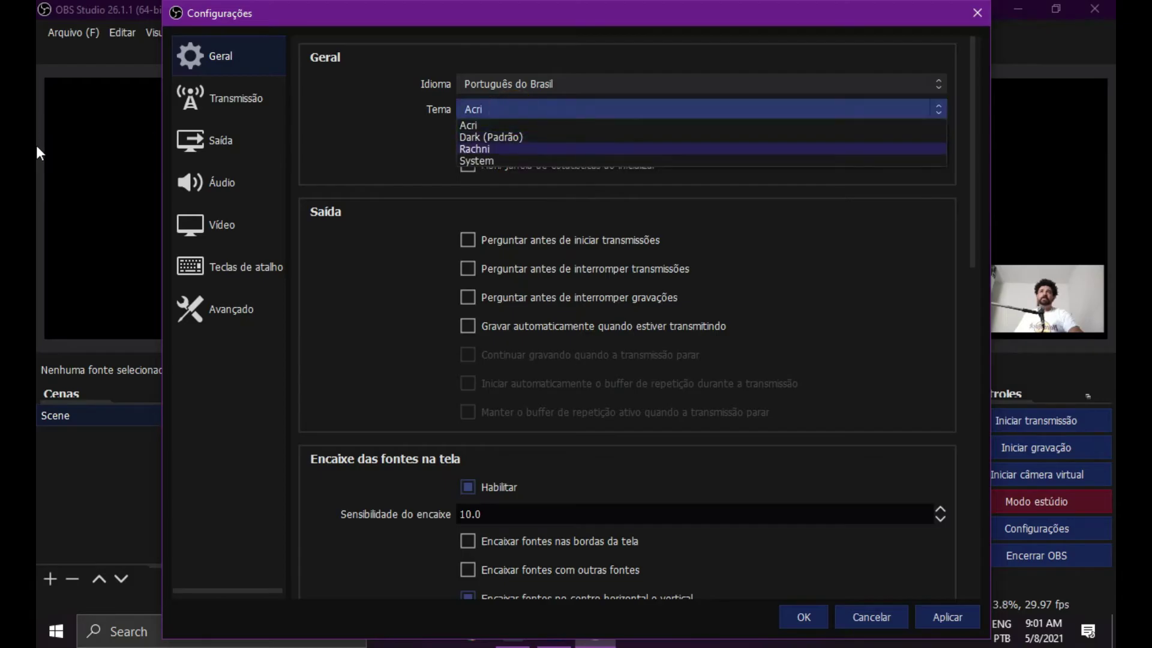
left_click(503, 147)
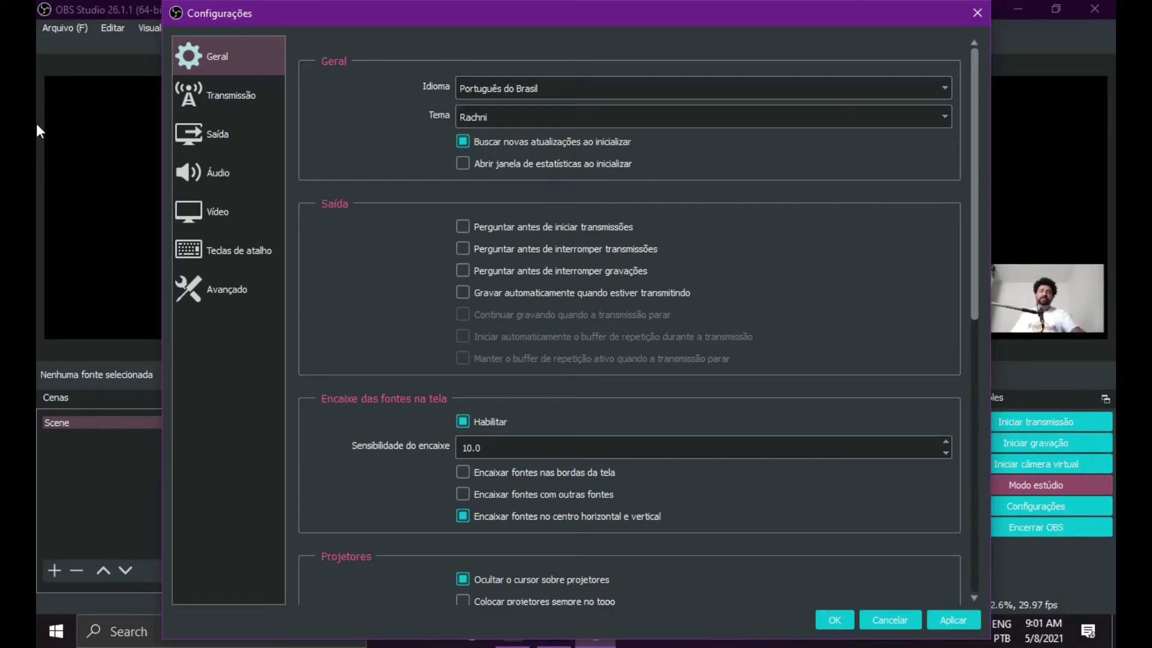
left_click(510, 114)
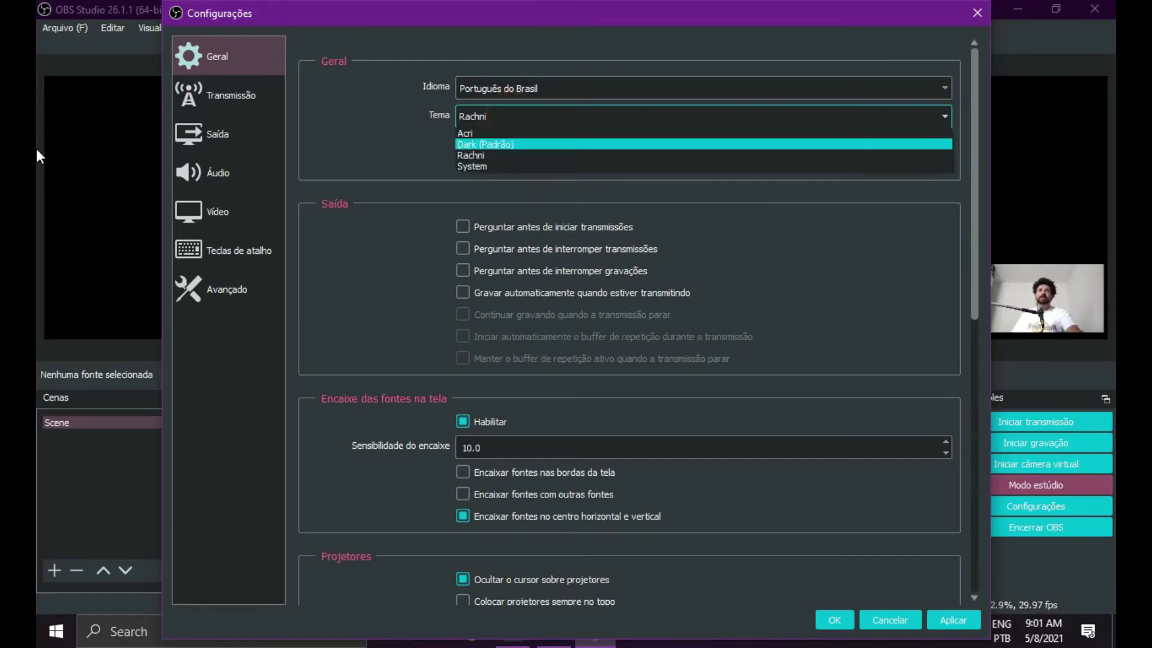
left_click(507, 157)
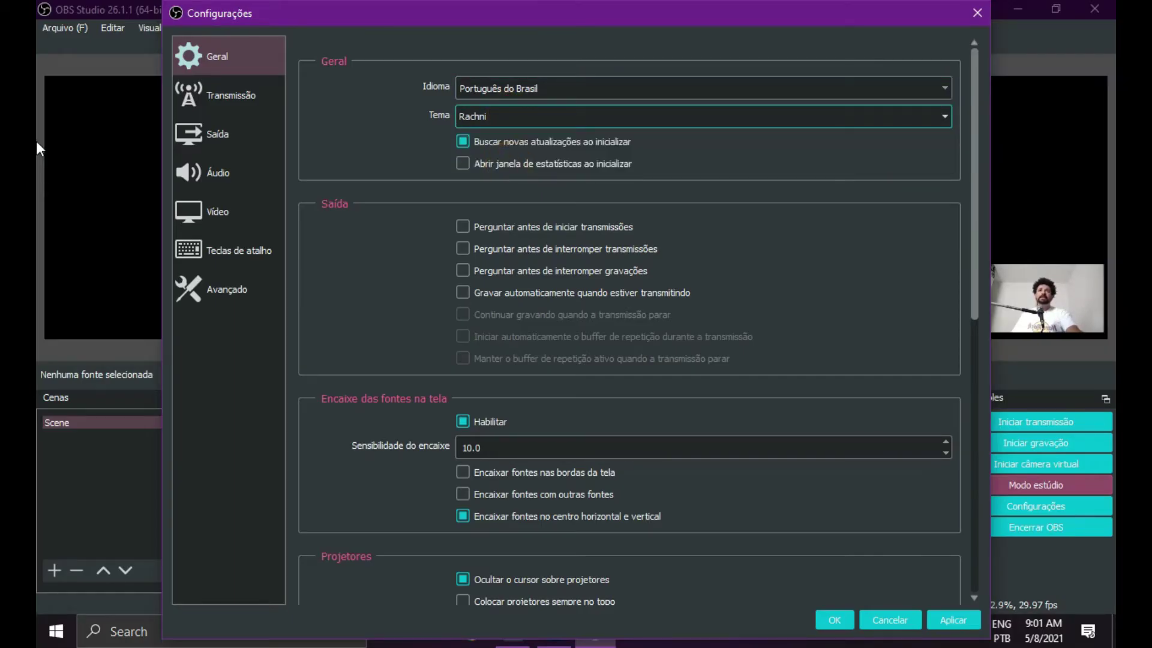
key("Down")
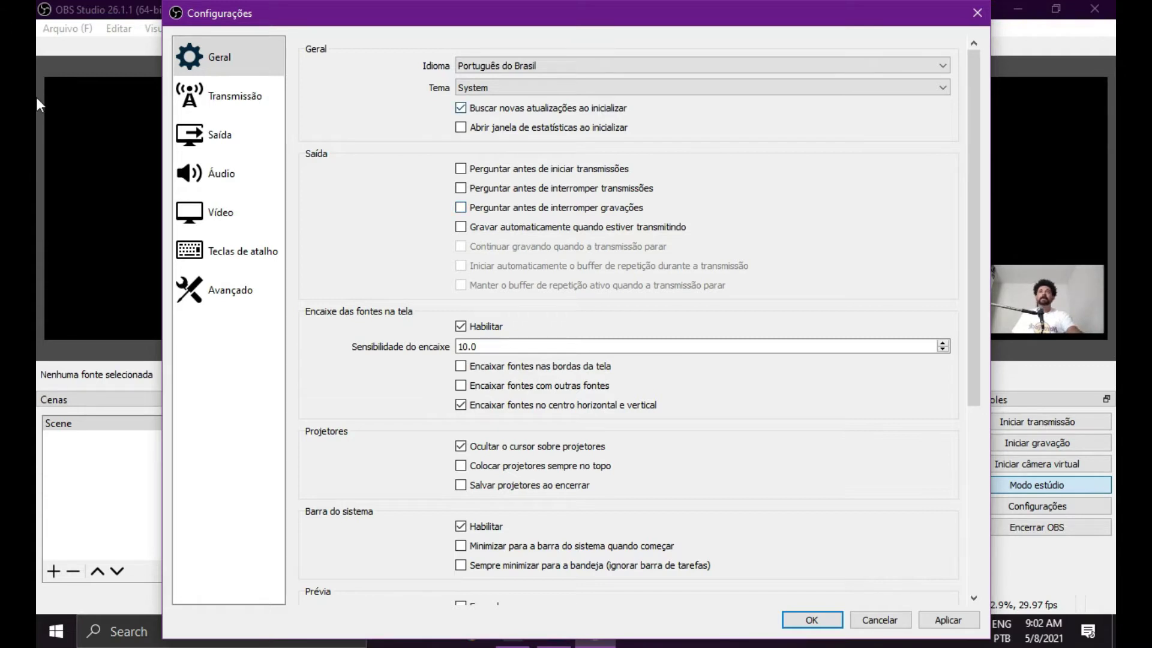
- Set the interface theme back to Dark (Padrão)
key("Tab")
key("alt+Down")
key("Up")
key("Up")
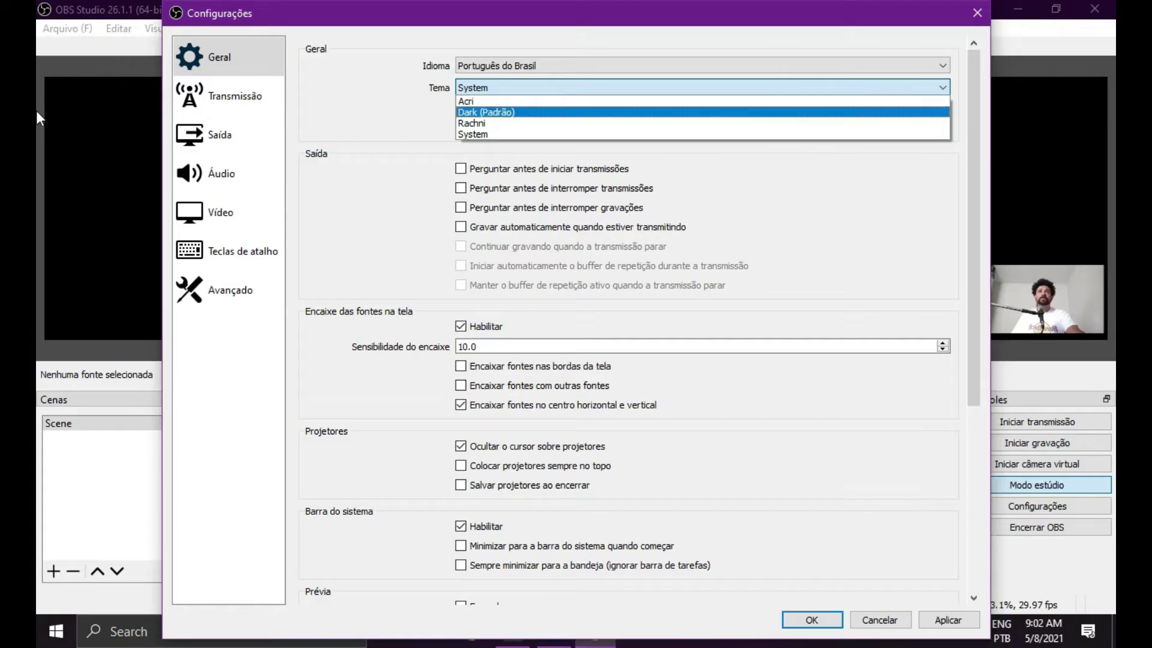
key("Escape")
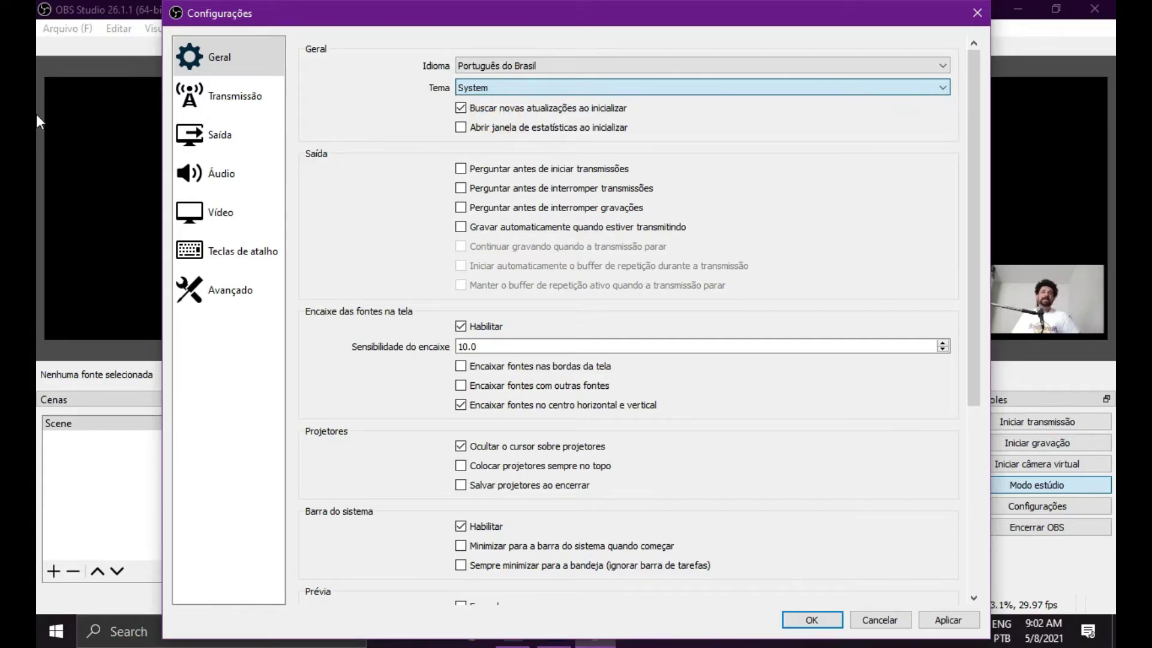
key("Up")
key("Up")
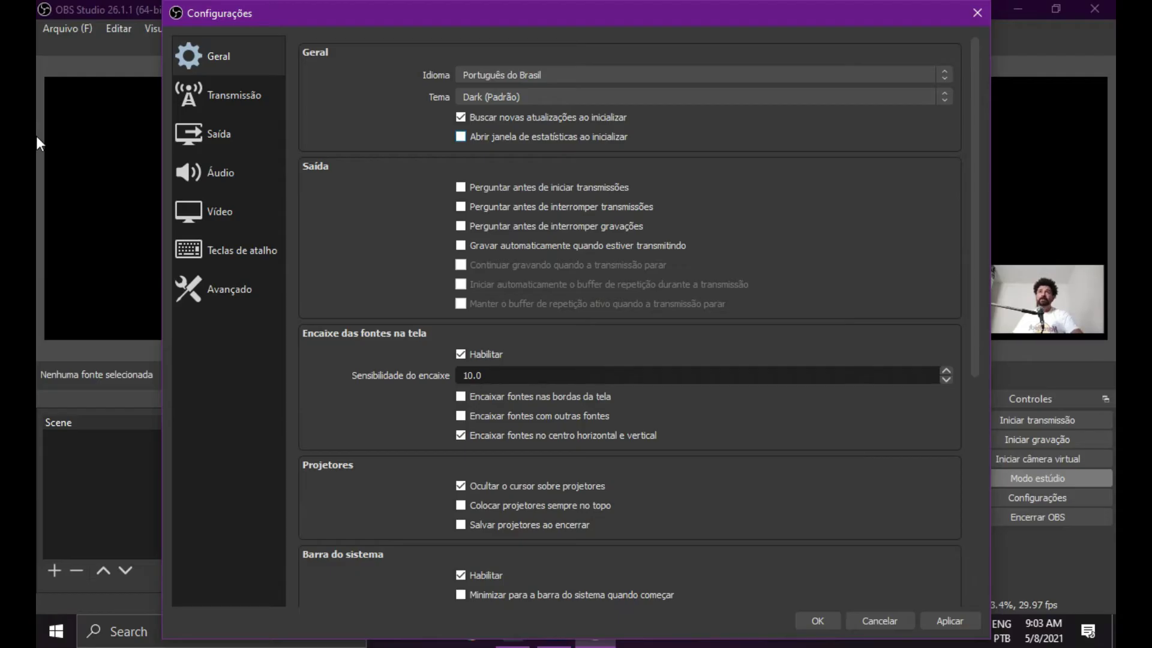
- Enable "Abrir janela de estatísticas ao inicializar" in the general settings, apply it and close the program
left_click(461, 137)
left_click(950, 620)
left_click(819, 621)
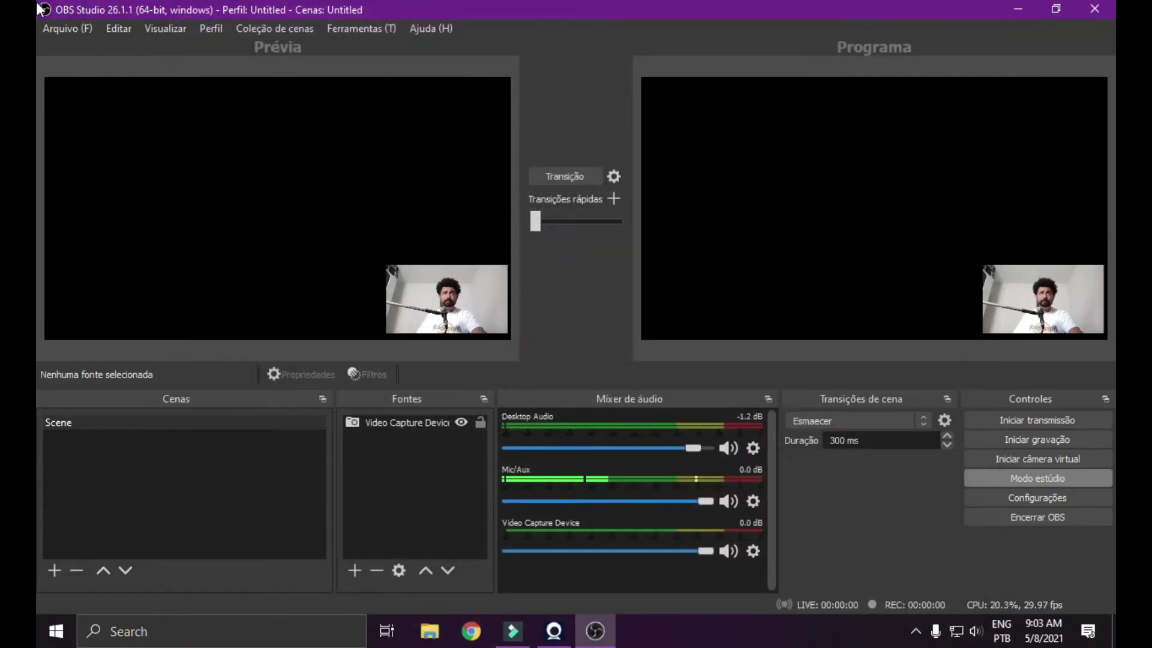
double_click(42, 9)
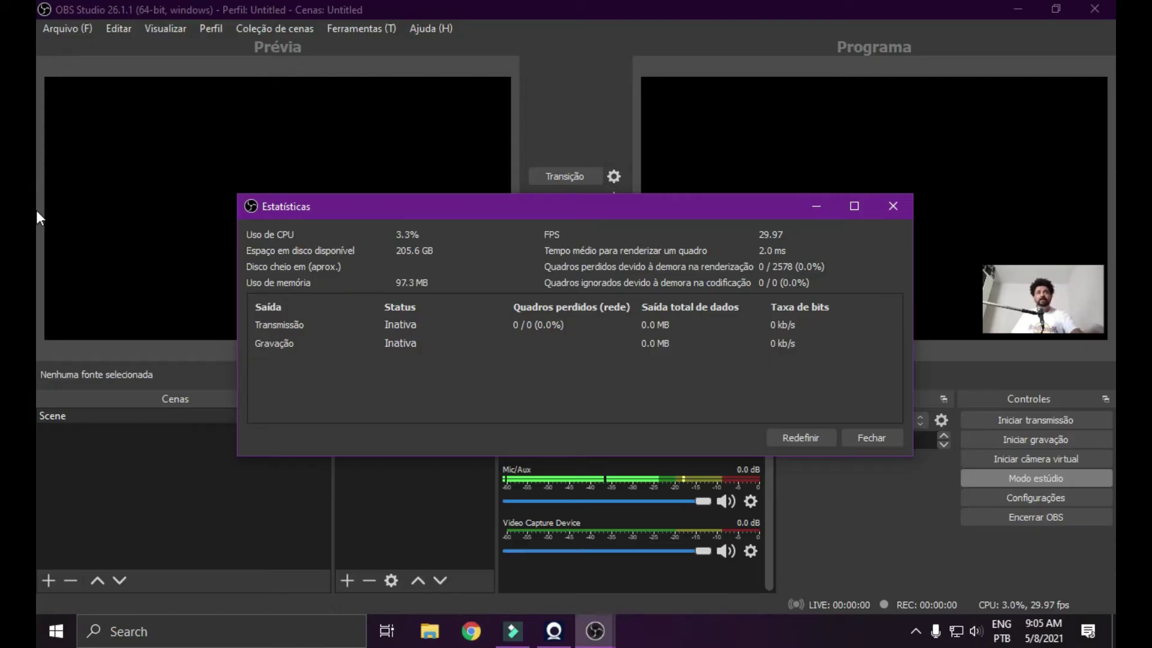
- Close the statistics window and disable "Abrir janela de estatísticas ao inicializar" in the general settings
key("Return")
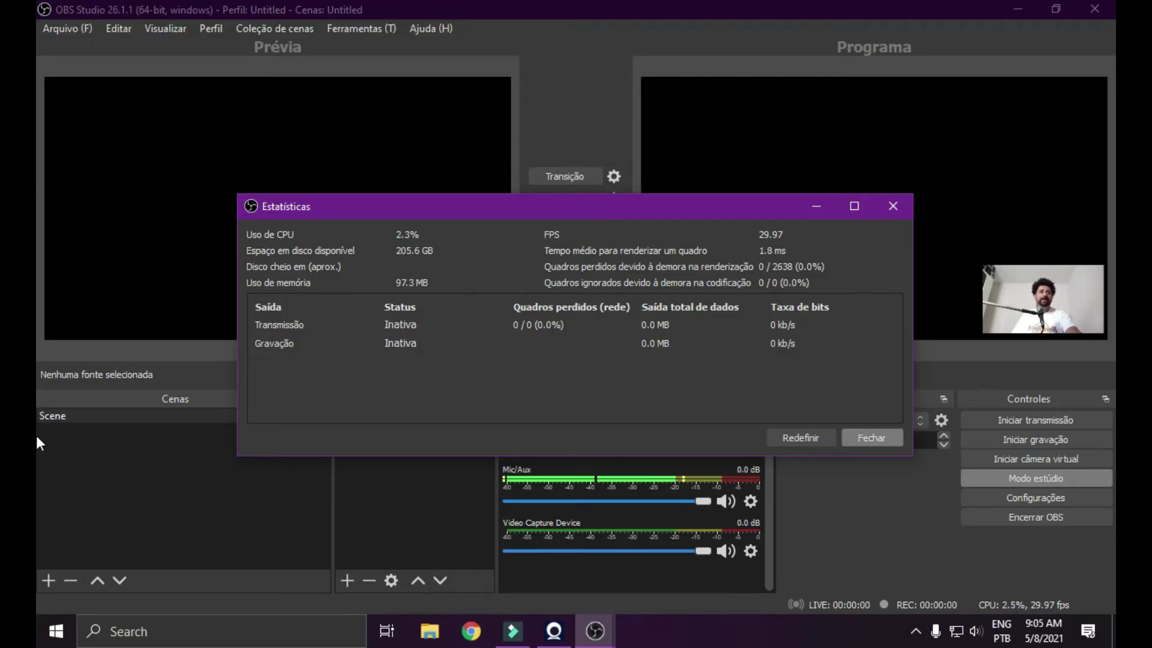
key("Tab")
key("space")
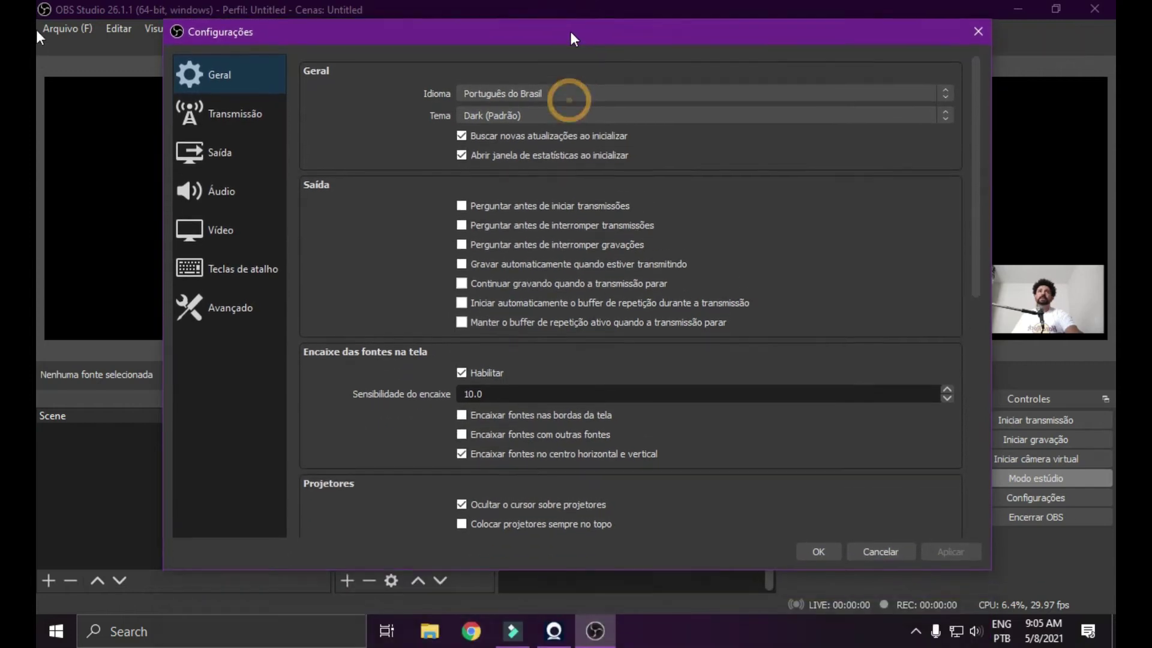
key("Tab")
key("space")
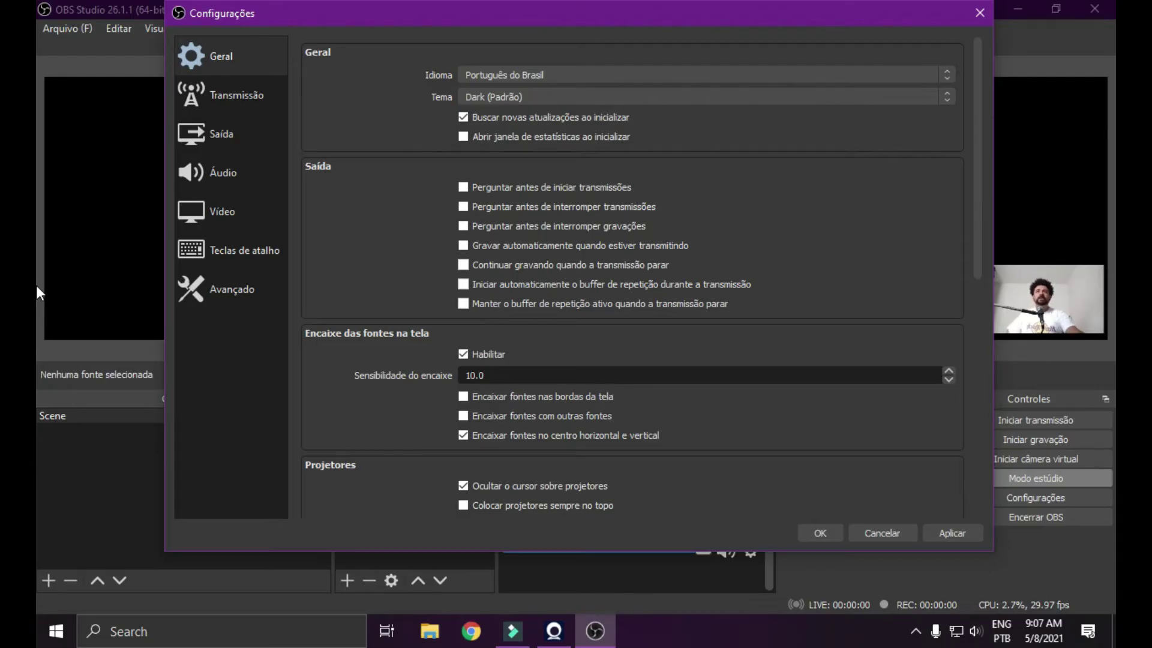
scroll(630, 276, "down", 1)
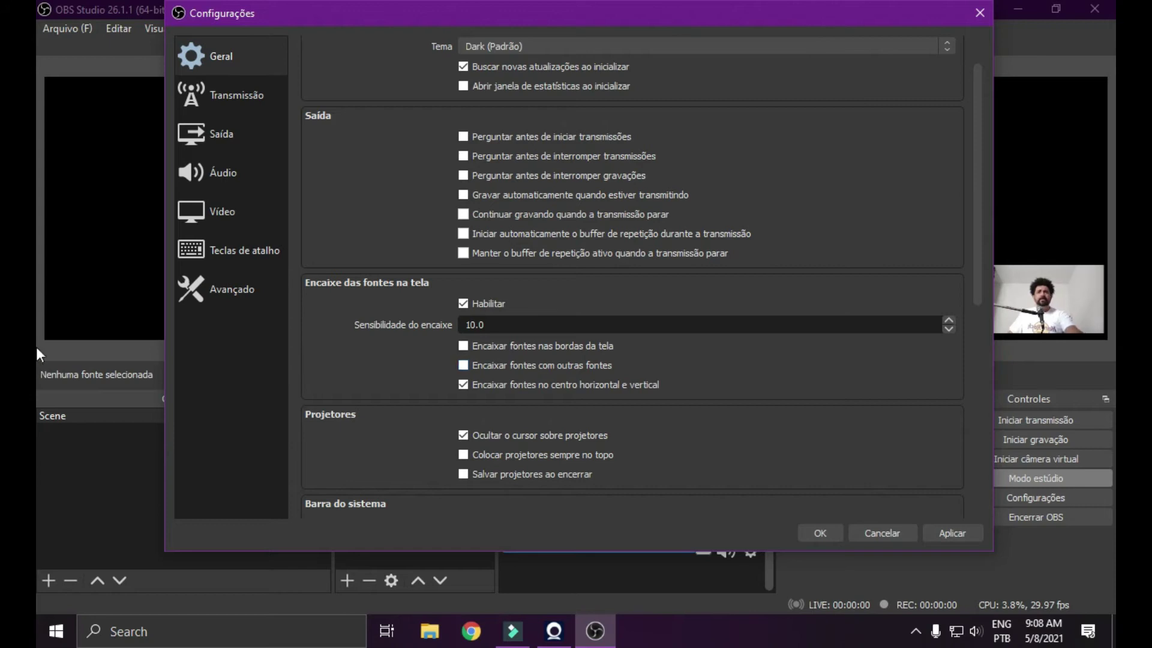
- Enable "Minimizar para a barra do sistema quando começar" in the general settings, save it and close the program
scroll(36, 373, "down", 3)
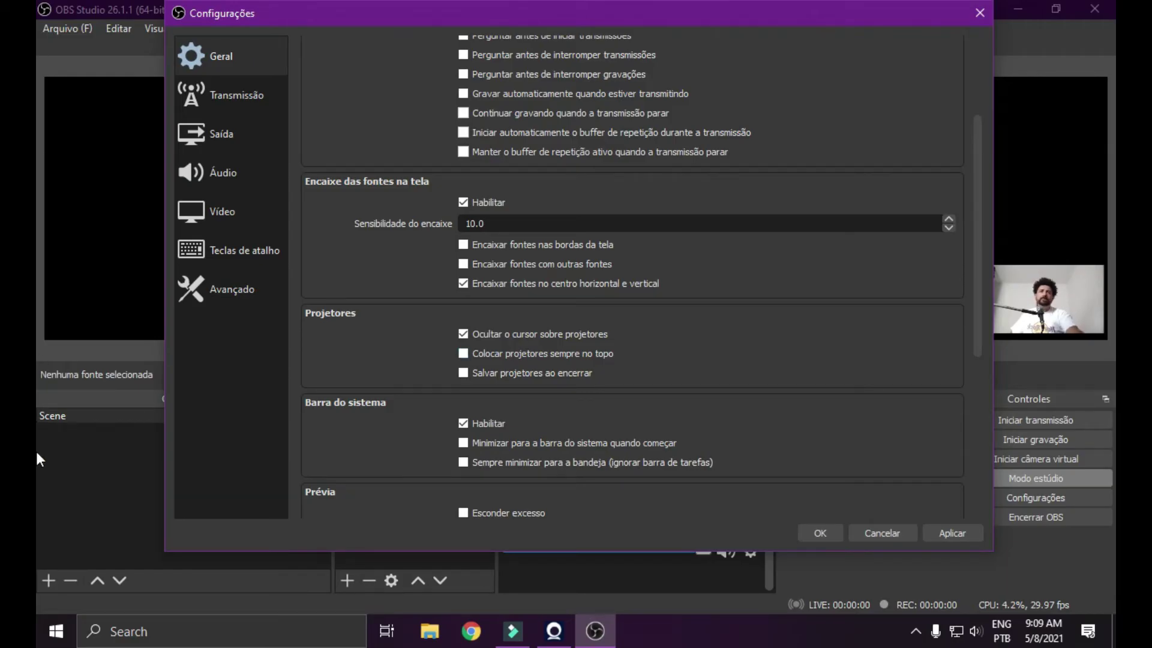
scroll(37, 441, "down", 1)
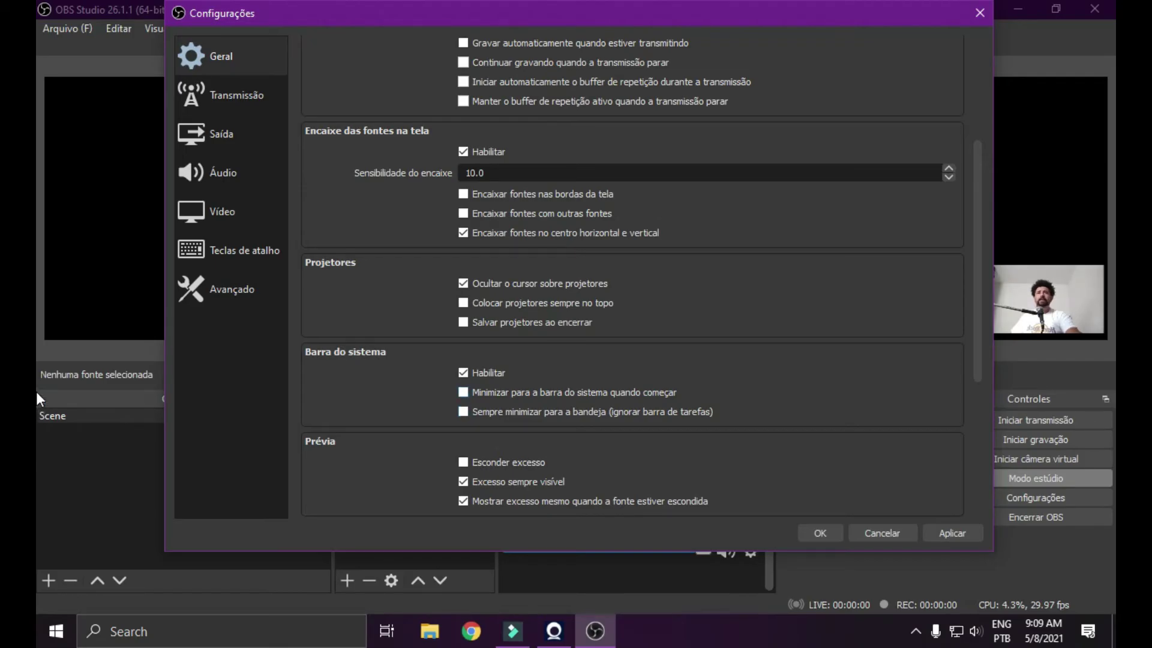
left_click(463, 392)
left_click(820, 532)
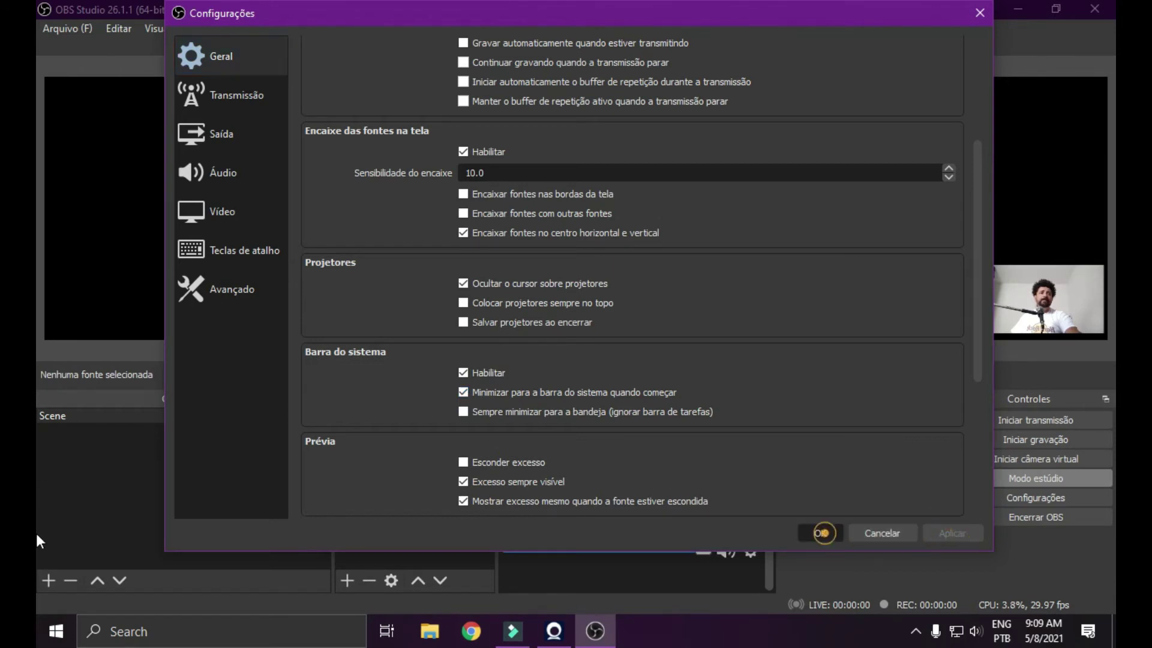
double_click(44, 10)
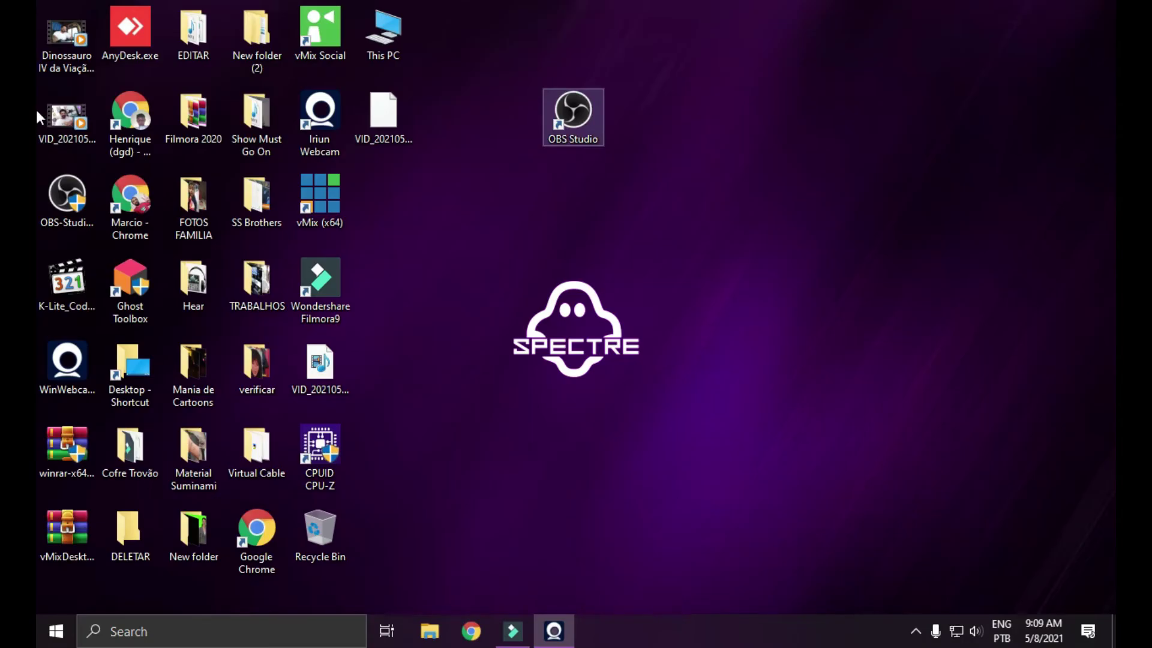
- Launch OBS Studio again from the desktop and restore its main window from the system tray
key("Return")
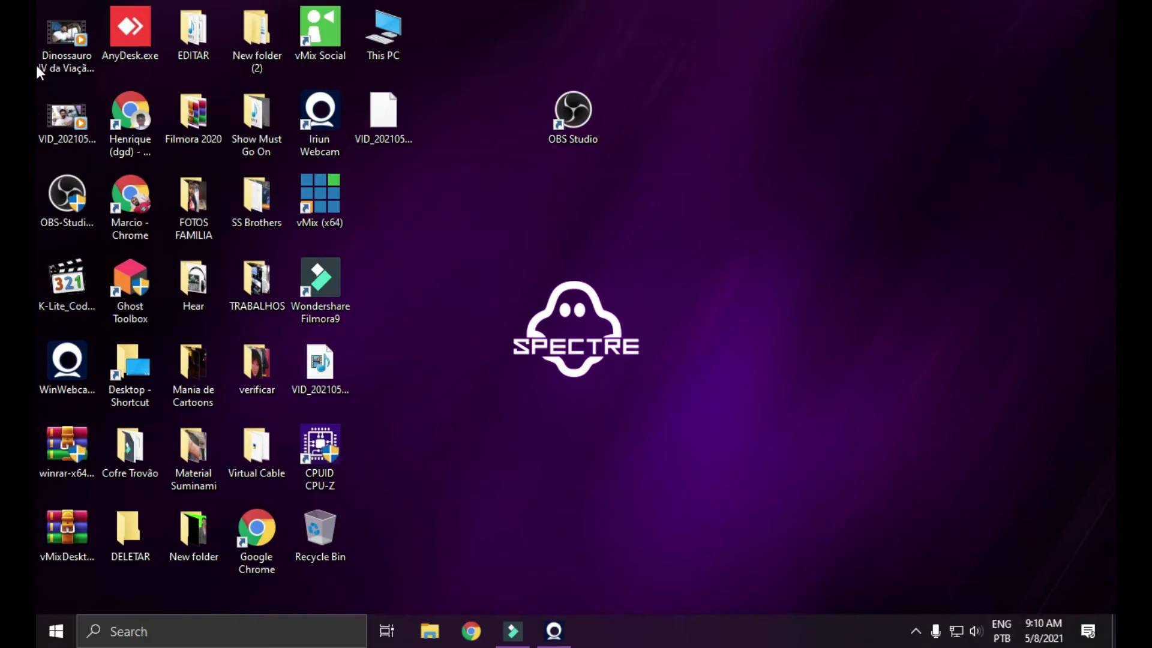
key("super+b")
key("Return")
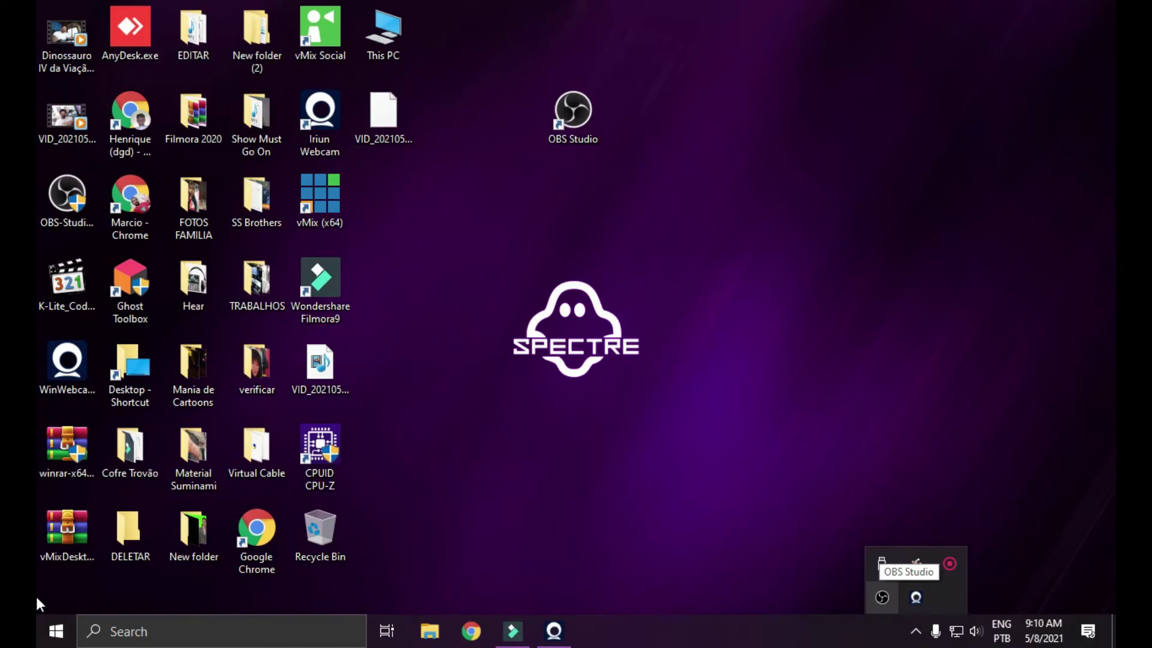
key("Return")
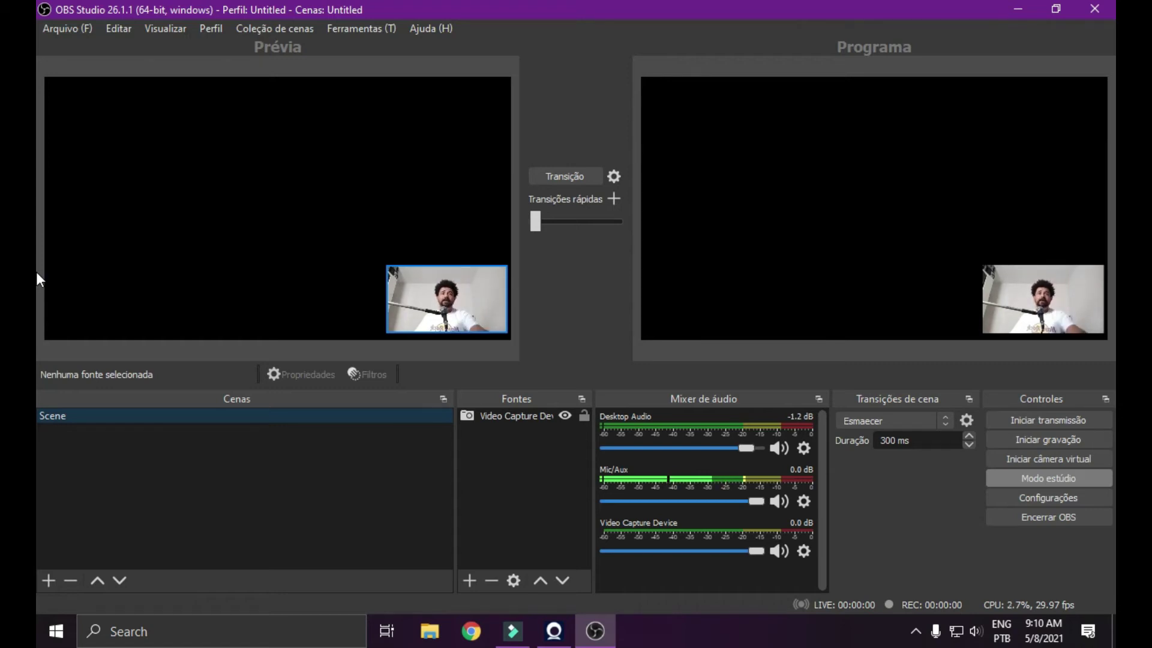
- Disable "Minimizar para a barra do sistema quando começar" in the general settings, apply it and restart OBS Studio
left_click(1049, 497)
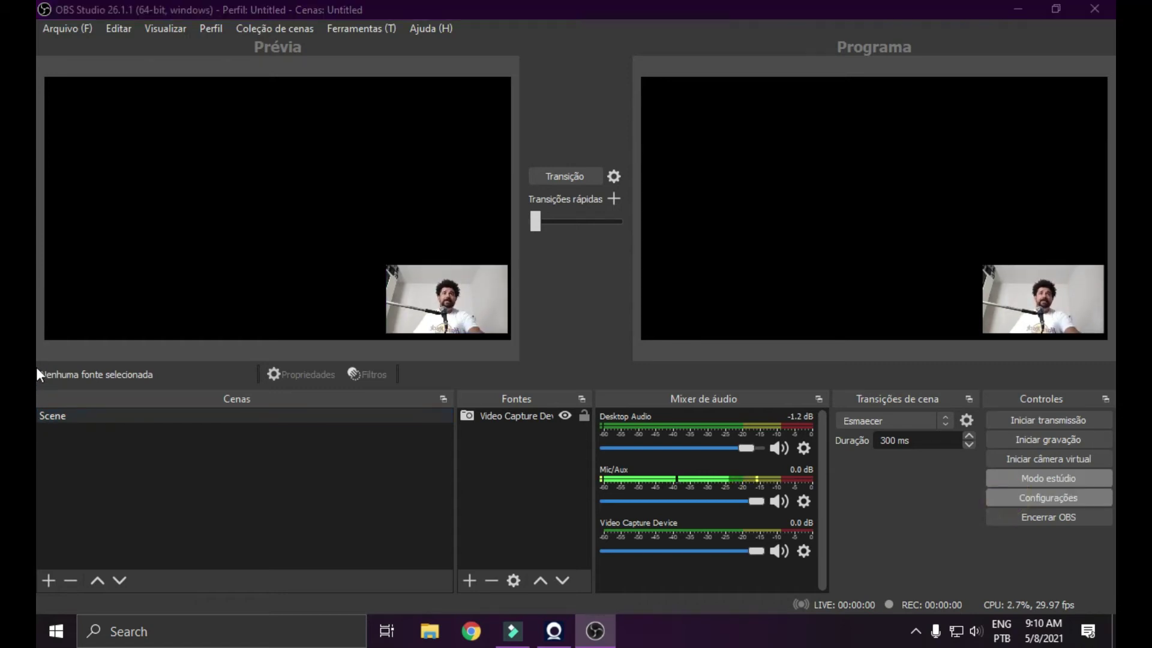
scroll(39, 462, "down", 1)
scroll(36, 463, "down", 2)
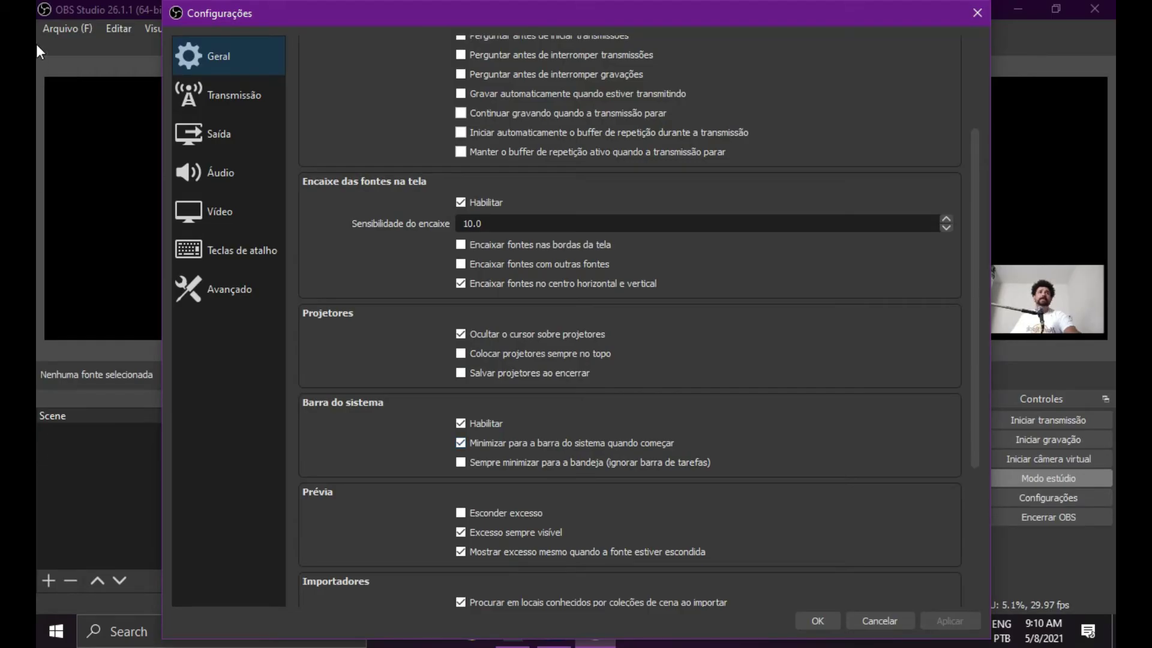
key("space")
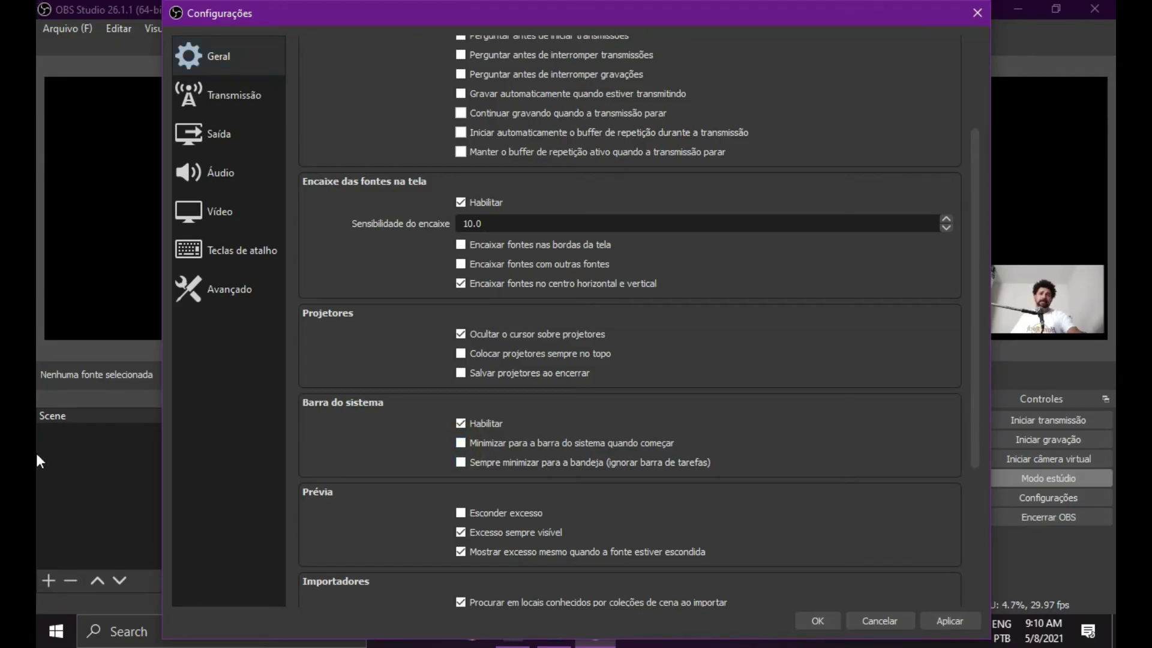
key("shift+Tab")
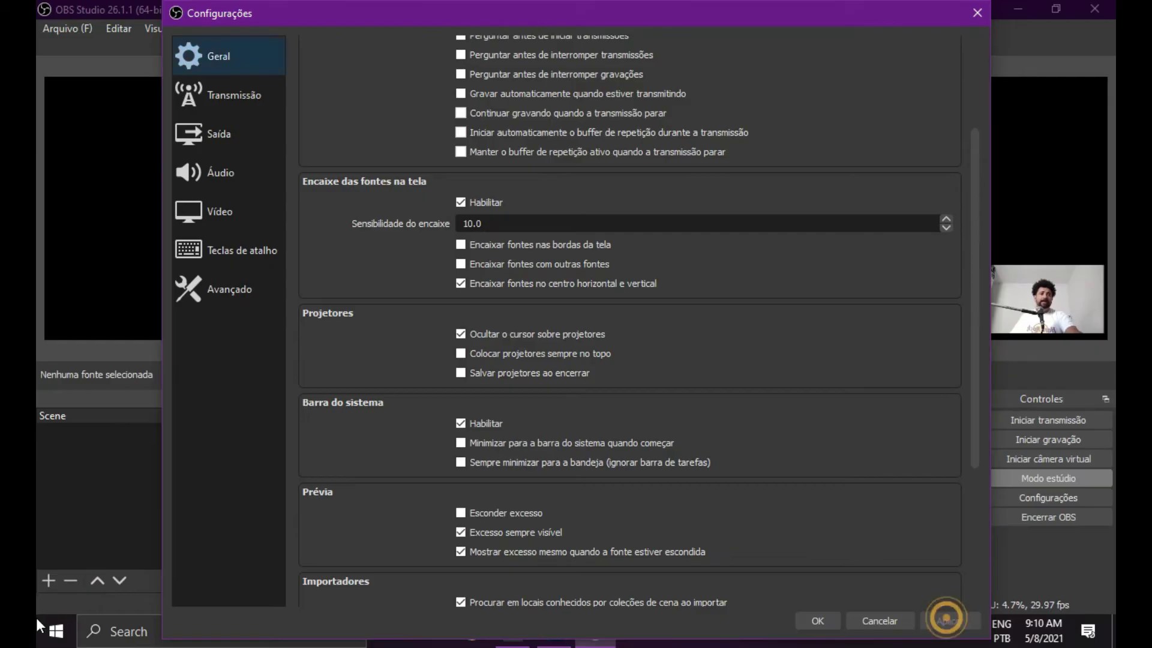
key("shift+Tab")
key("shift+Tab")
key("Return")
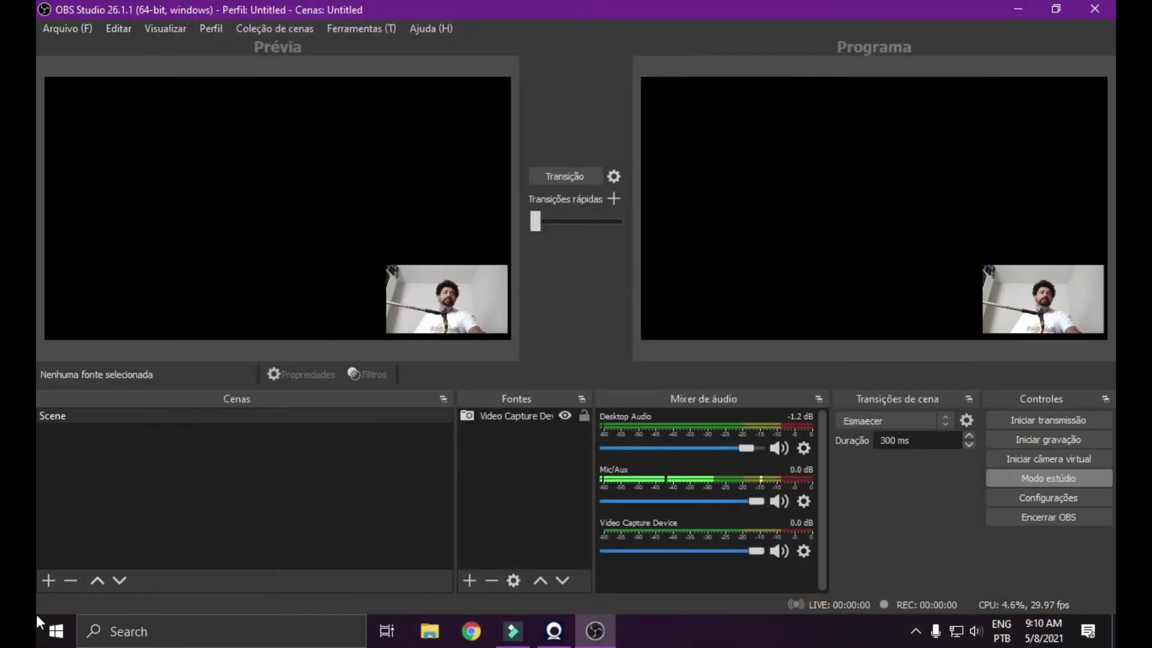
double_click(38, 11)
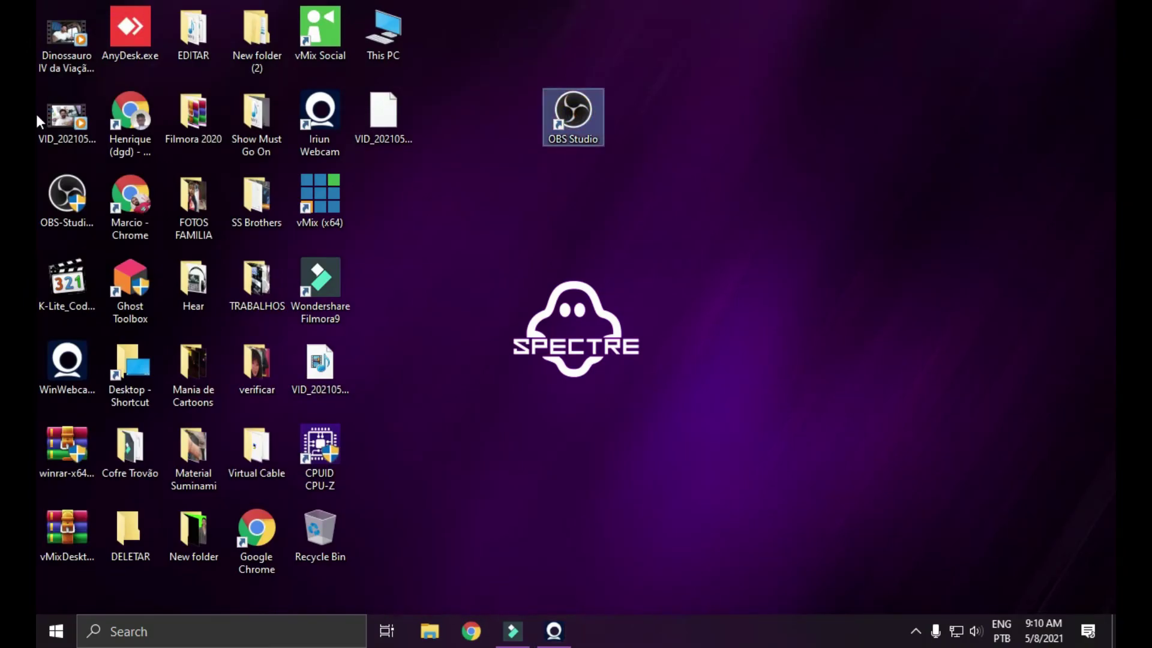
key("Return")
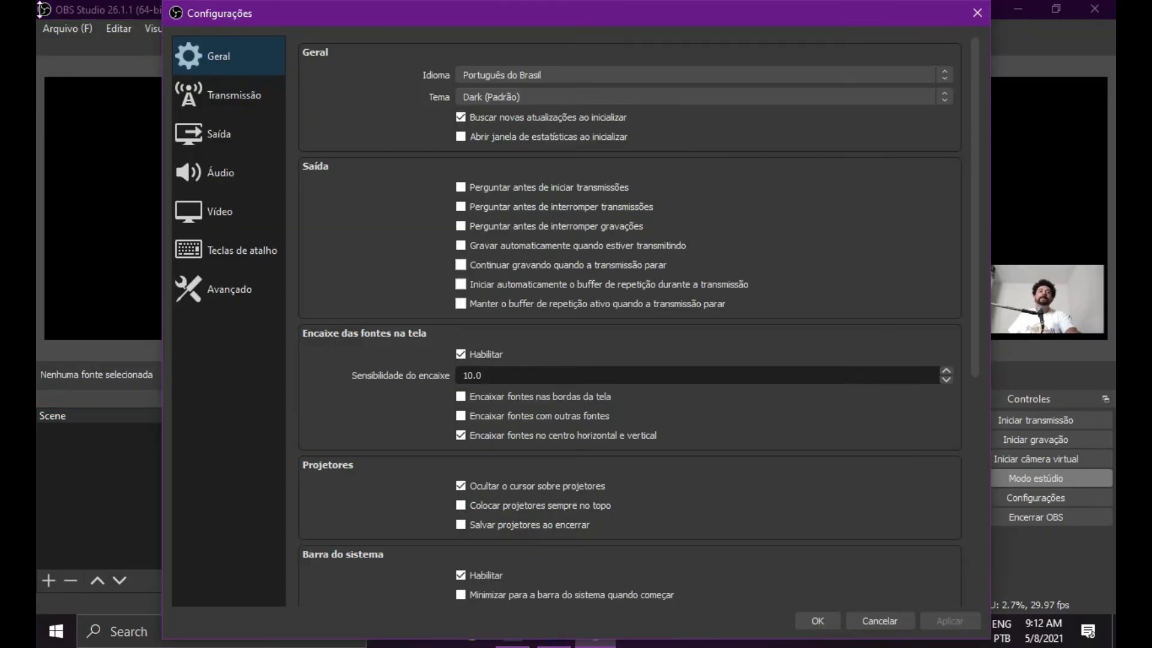
- Examine the "Barra do sistema" and "Prévia" options in the general settings and close the settings window
mouse_move(742, 13)
left_mouse_down()
mouse_move(742, 41)
mouse_move(745, 14)
left_mouse_up()
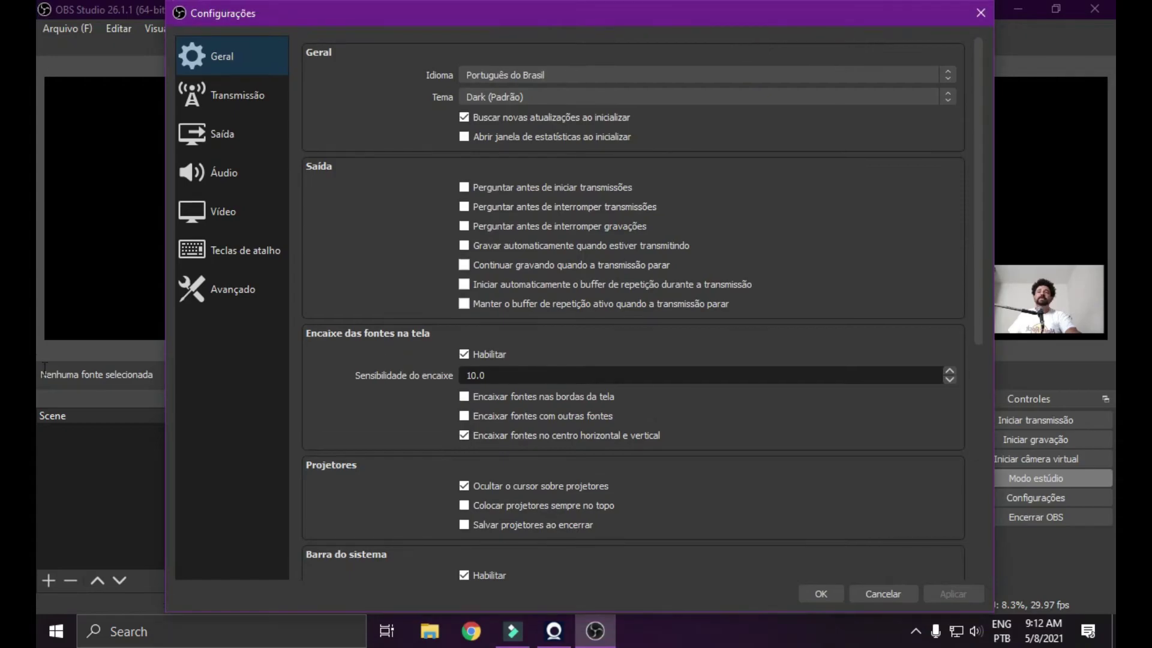
scroll(630, 300, "down", 3)
scroll(630, 300, "down", 1)
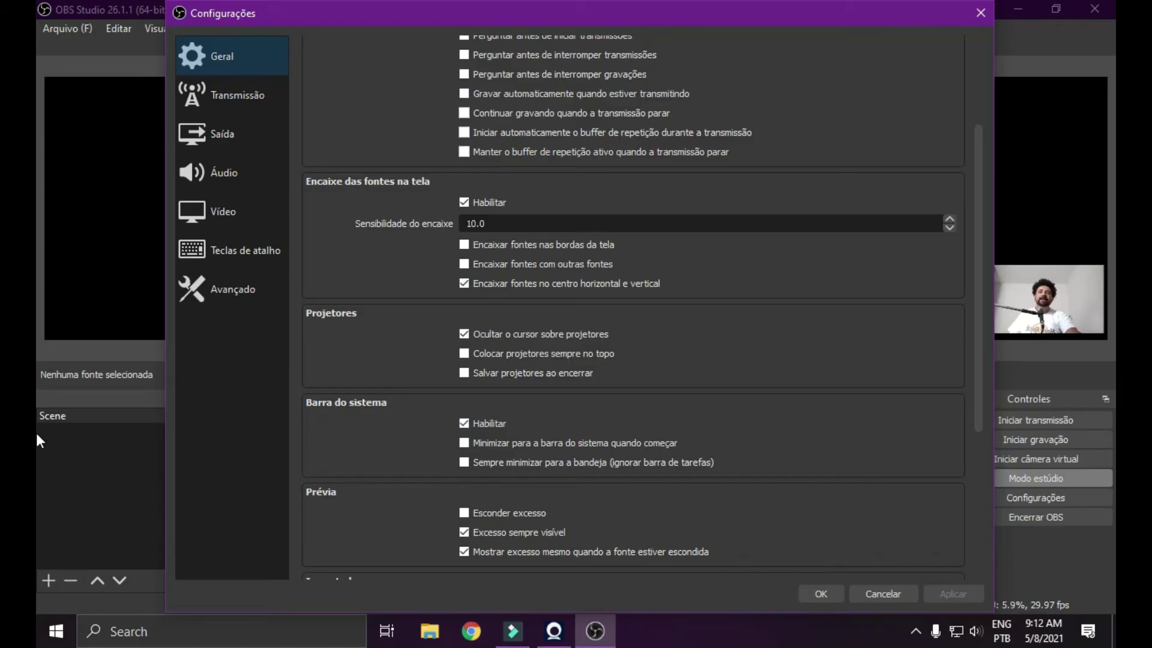
scroll(37, 474, "down", 2)
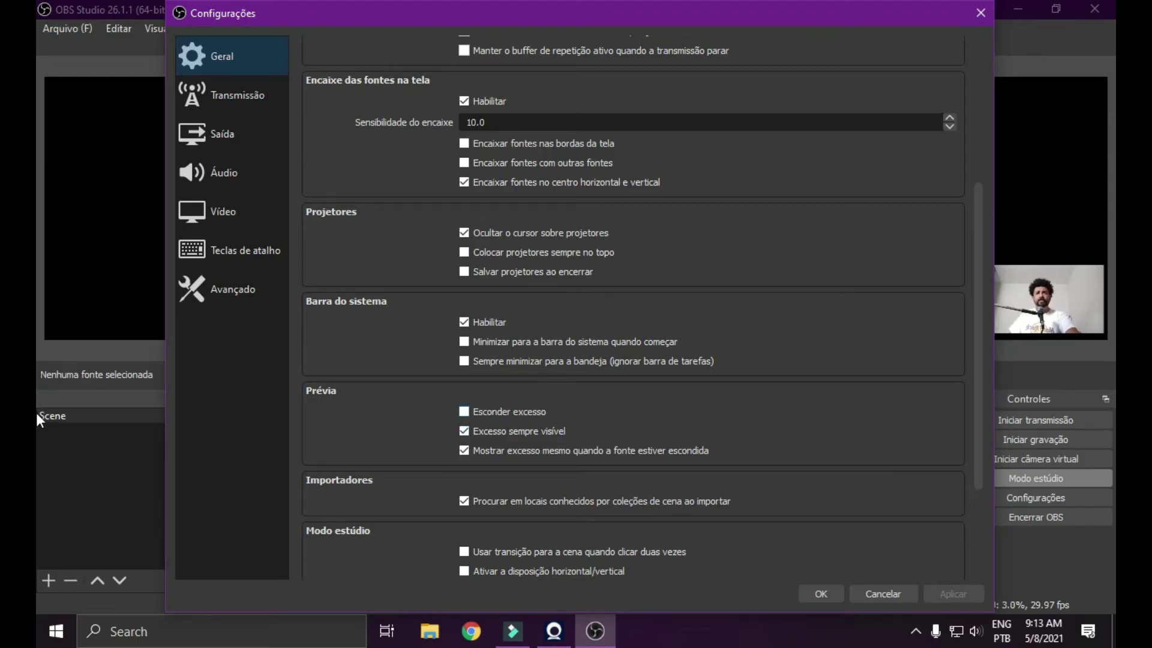
left_click_drag(167, 206, 403, 206)
left_click_drag(598, 15, 555, 48)
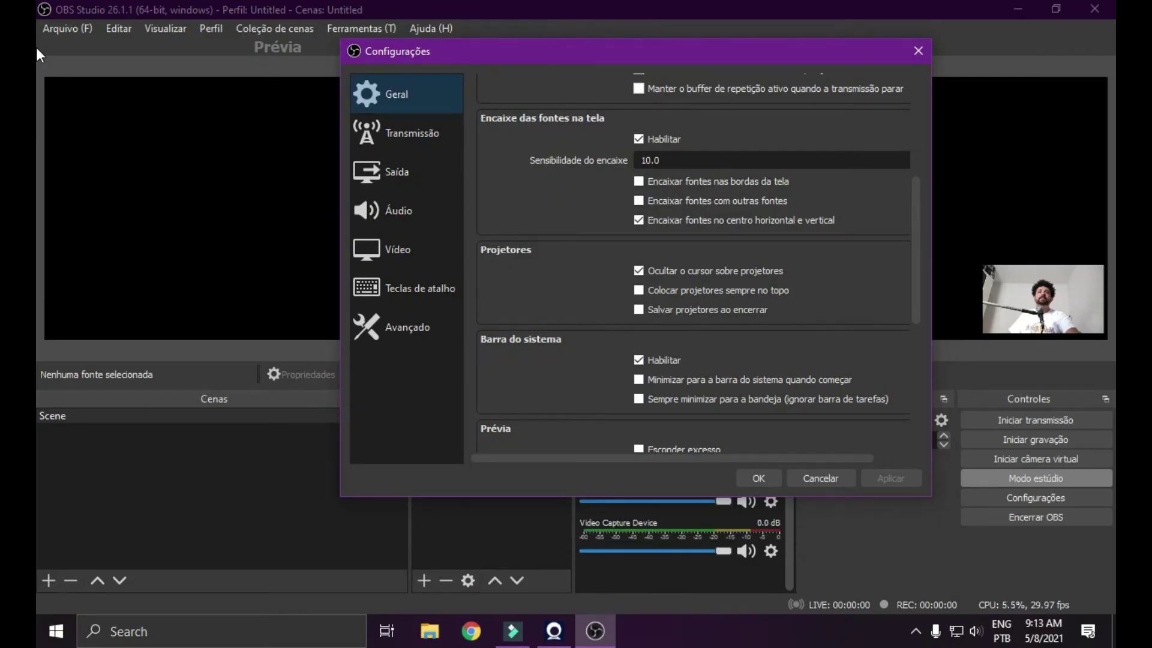
left_click_drag(915, 274, 914, 331)
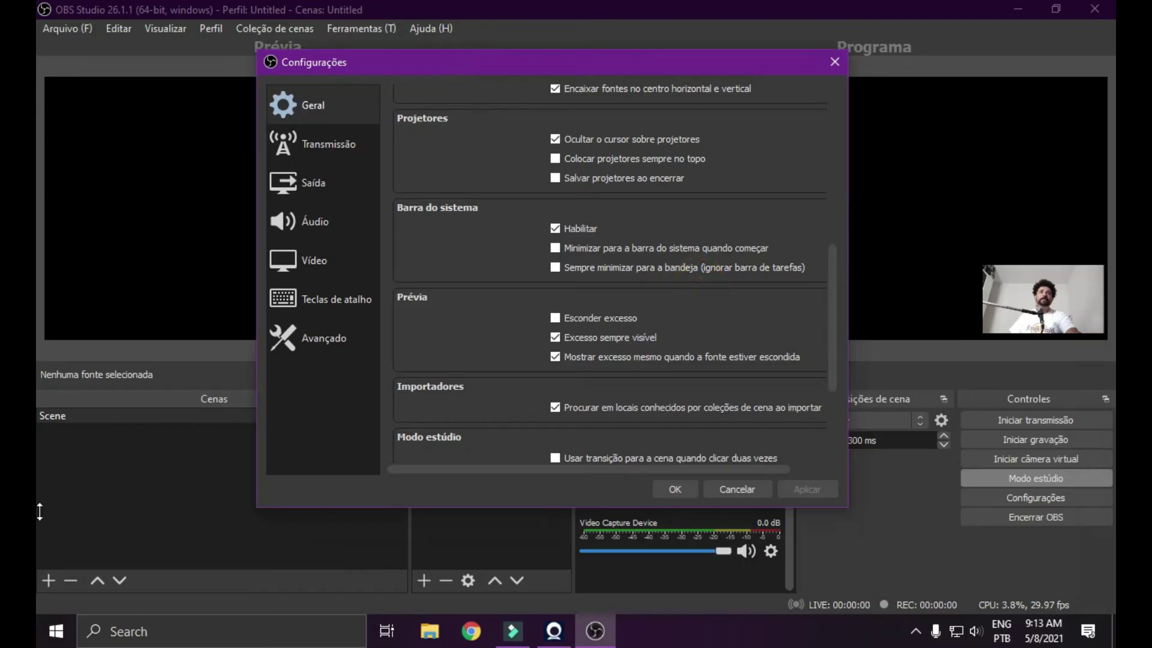
left_click(675, 489)
- Move the webcam source to the preview's upper-left corner and enlarge it until it overflows the canvas on every side
left_click_drag(439, 308, 98, 110)
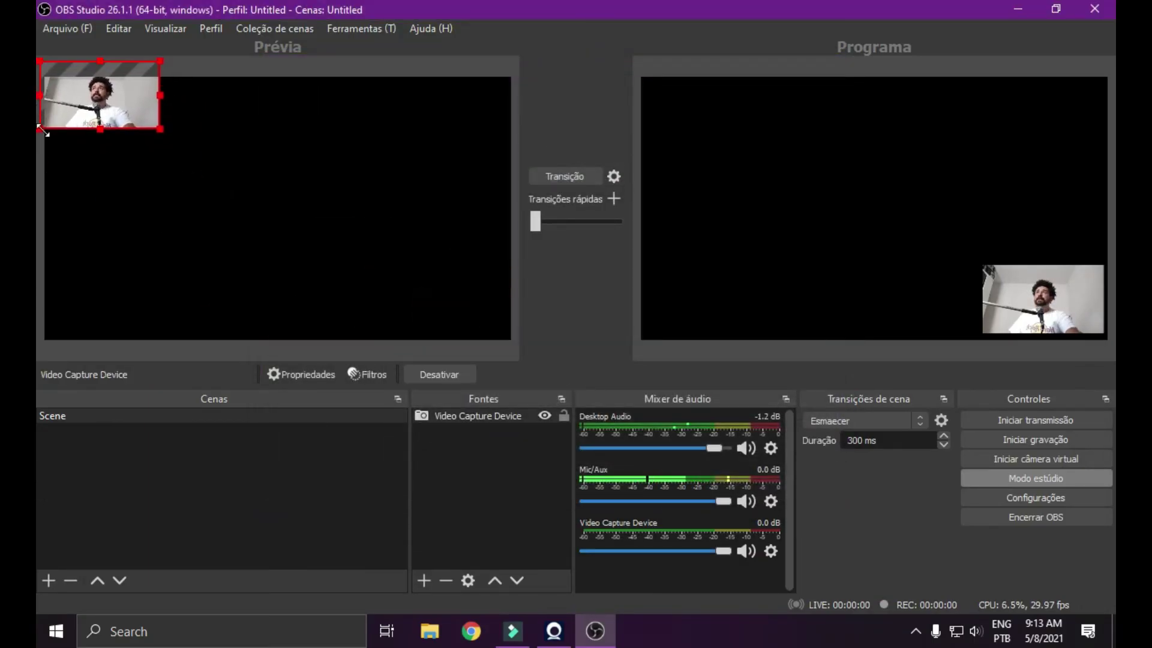
left_click_drag(162, 129, 419, 274)
mouse_move(43, 296)
left_mouse_down()
mouse_move(44, 250)
mouse_move(37, 277)
left_mouse_up()
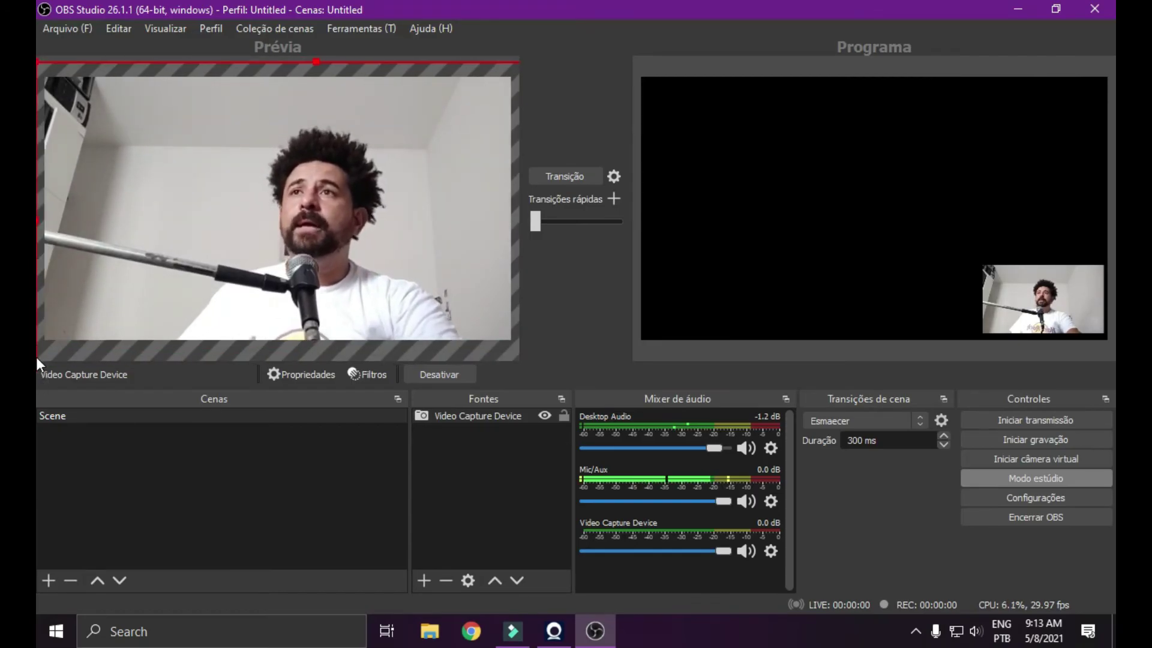
left_click_drag(36, 267, 45, 205)
mouse_move(46, 275)
left_mouse_down()
mouse_move(43, 244)
mouse_move(46, 257)
left_mouse_up()
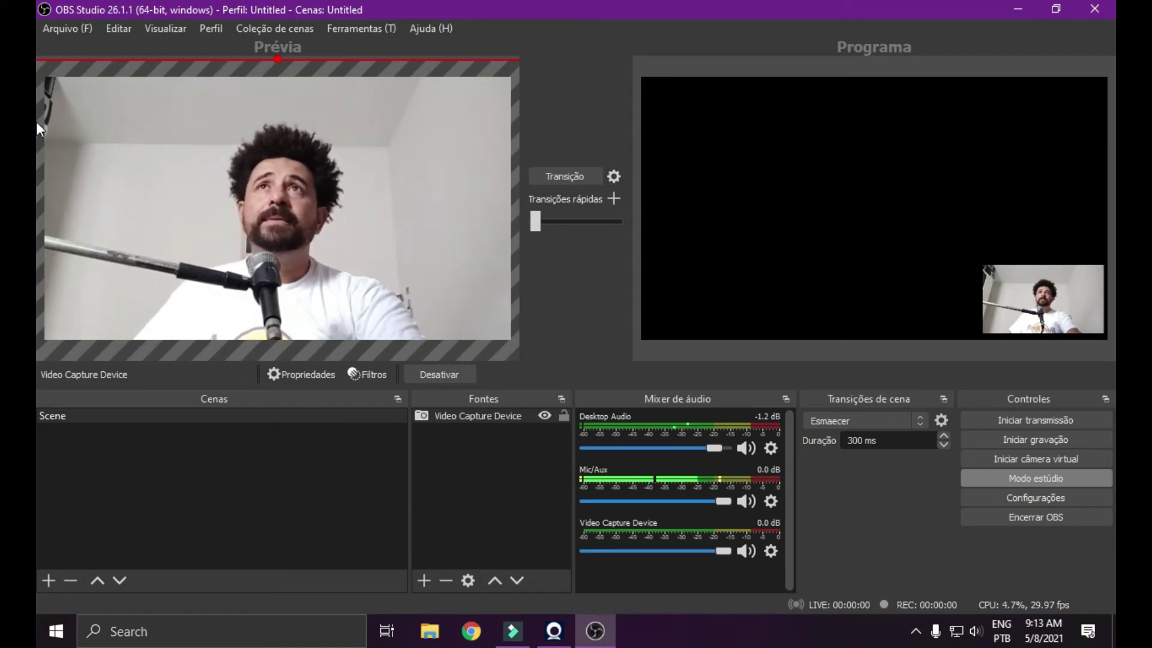
- Reopen the general settings at the "Prévia" options and shrink and move the window so the preview canvas stays visible
left_click(1036, 498)
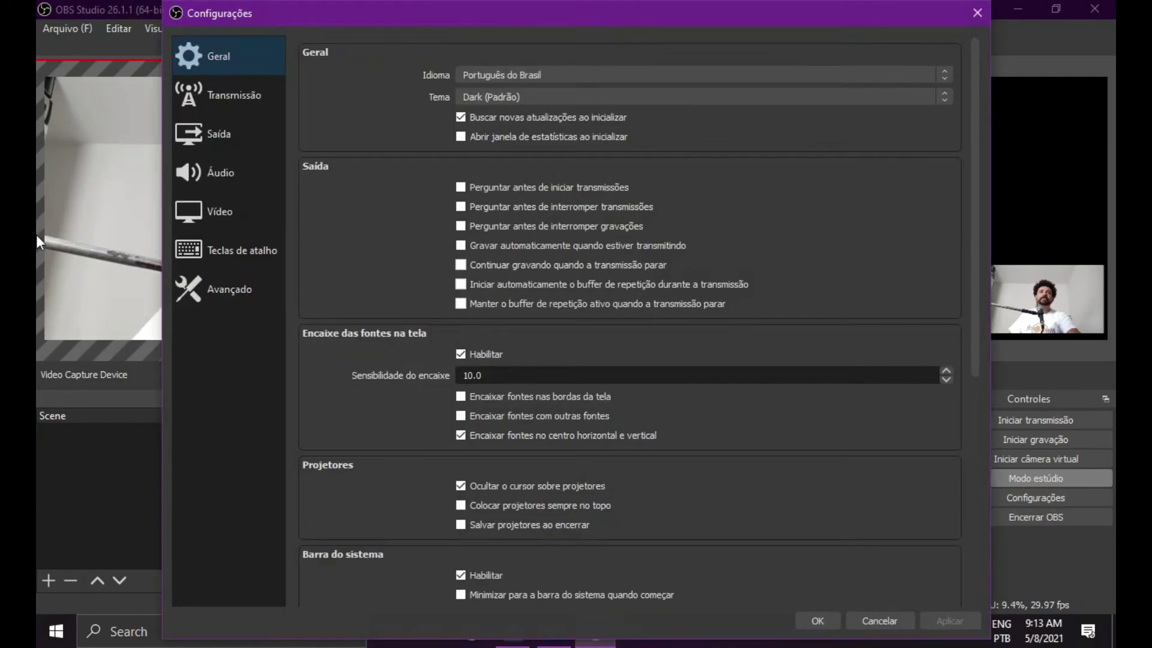
left_click_drag(975, 329, 975, 376)
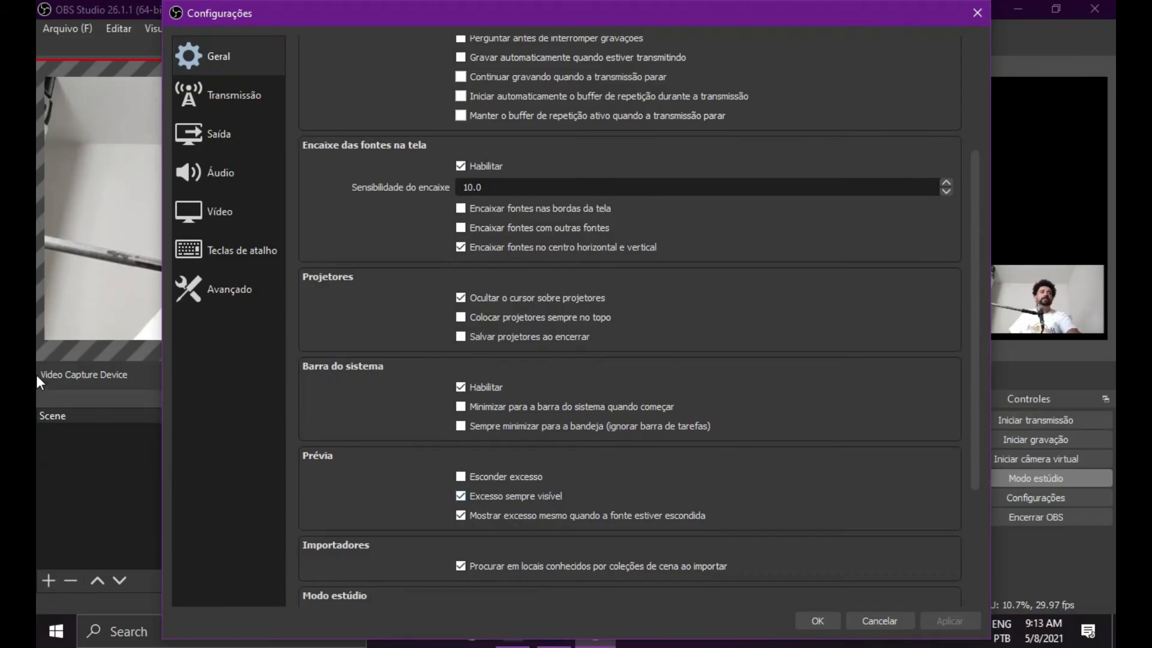
left_click_drag(975, 378, 975, 396)
left_click_drag(311, 13, 544, 13)
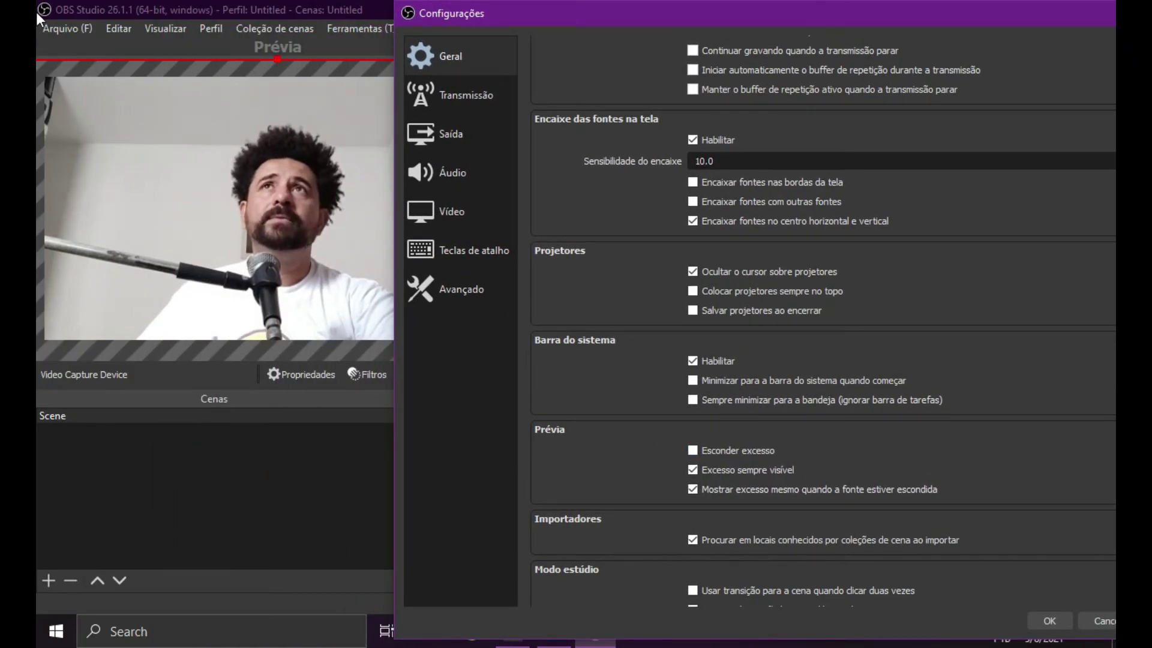
left_click_drag(390, 18, 504, 140)
left_click_drag(593, 133, 455, 42)
- Try "Esconder excesso" in the "Prévia" options by applying it enabled and then applying it disabled
left_click(666, 481)
left_click(1044, 529)
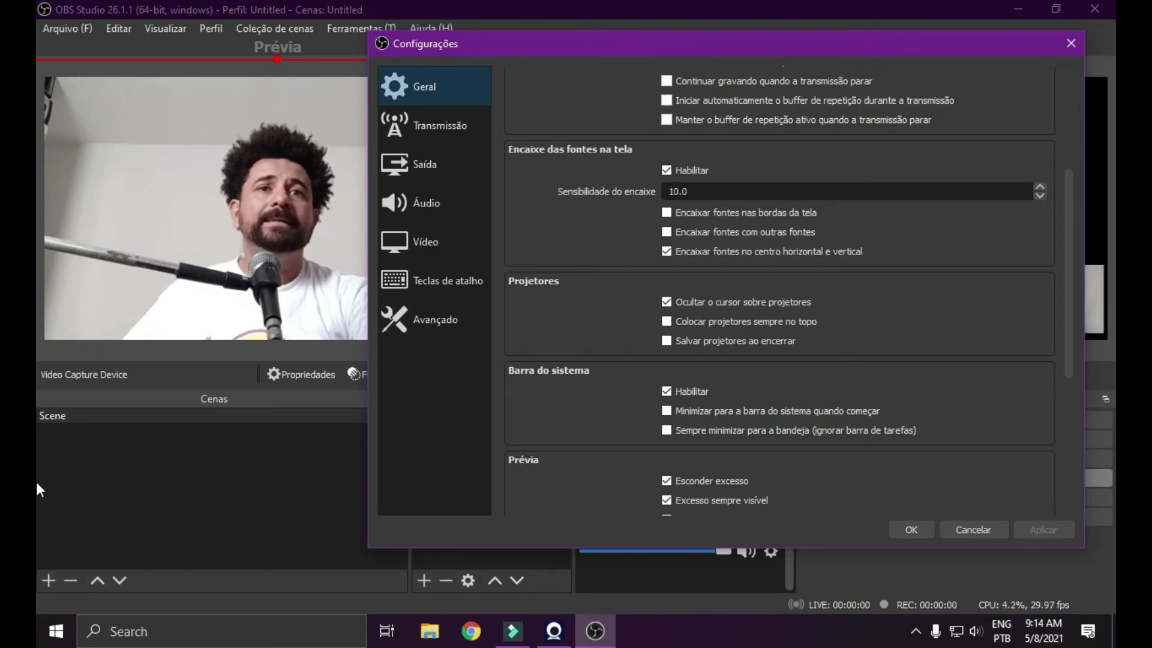
left_click(666, 480)
left_click(1043, 530)
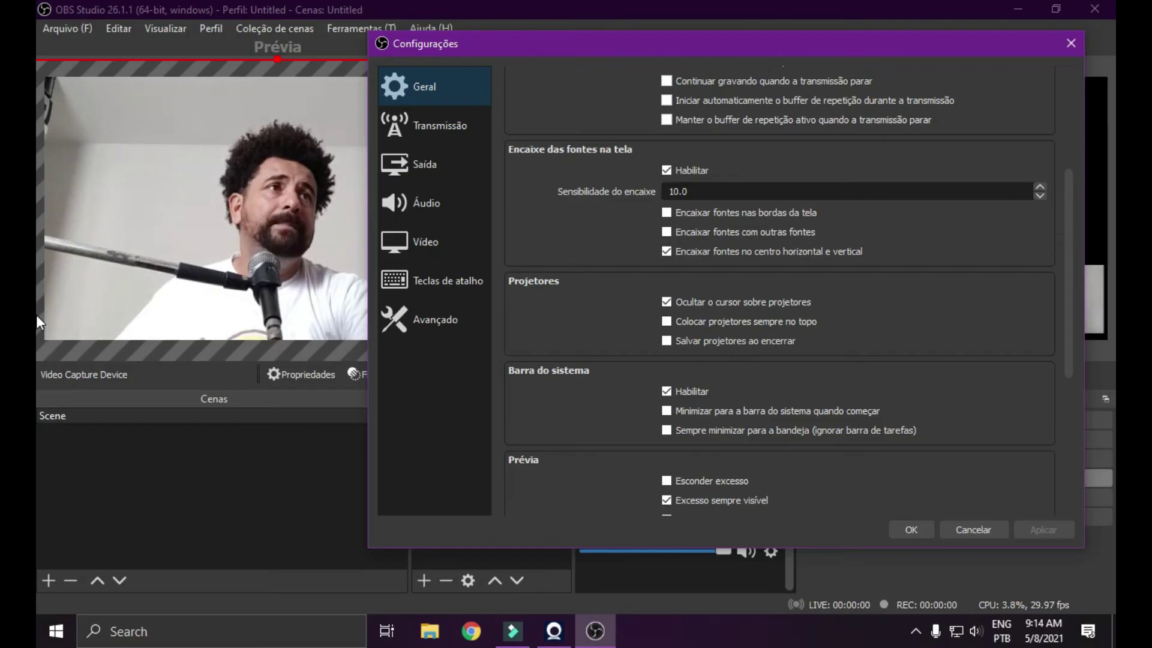
- Switch "Procurar em locais conhecidos por coleções de cena ao importar" off and back on in the "Importadores" options
left_click_drag(1068, 319, 1068, 374)
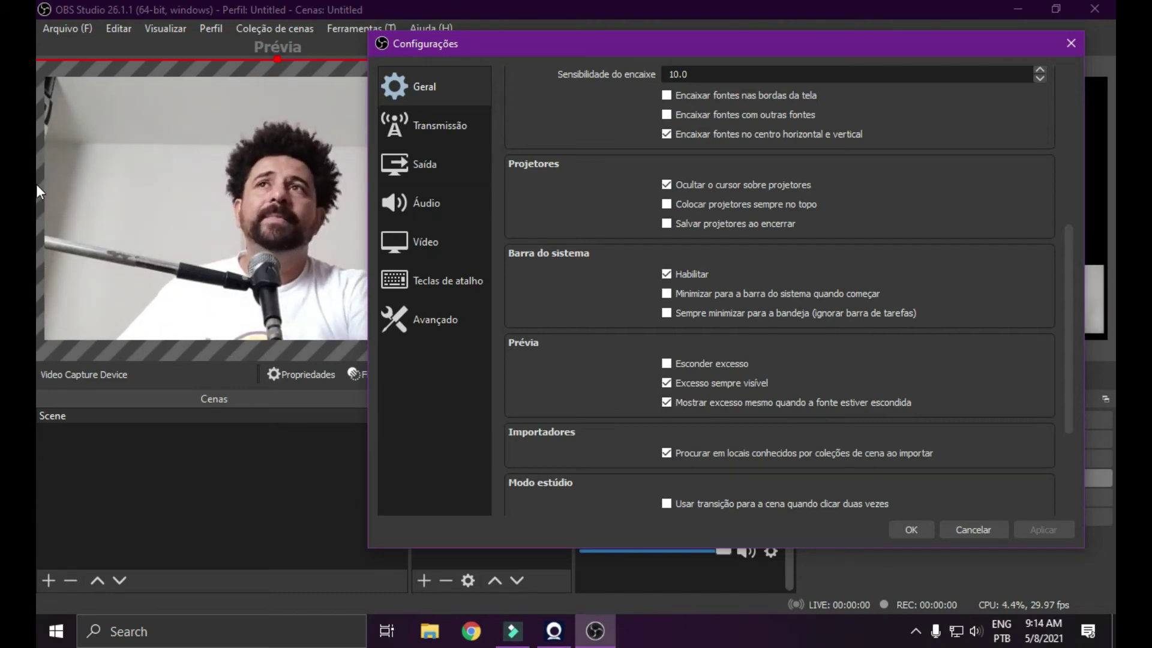
scroll(1068, 335, "down", 3)
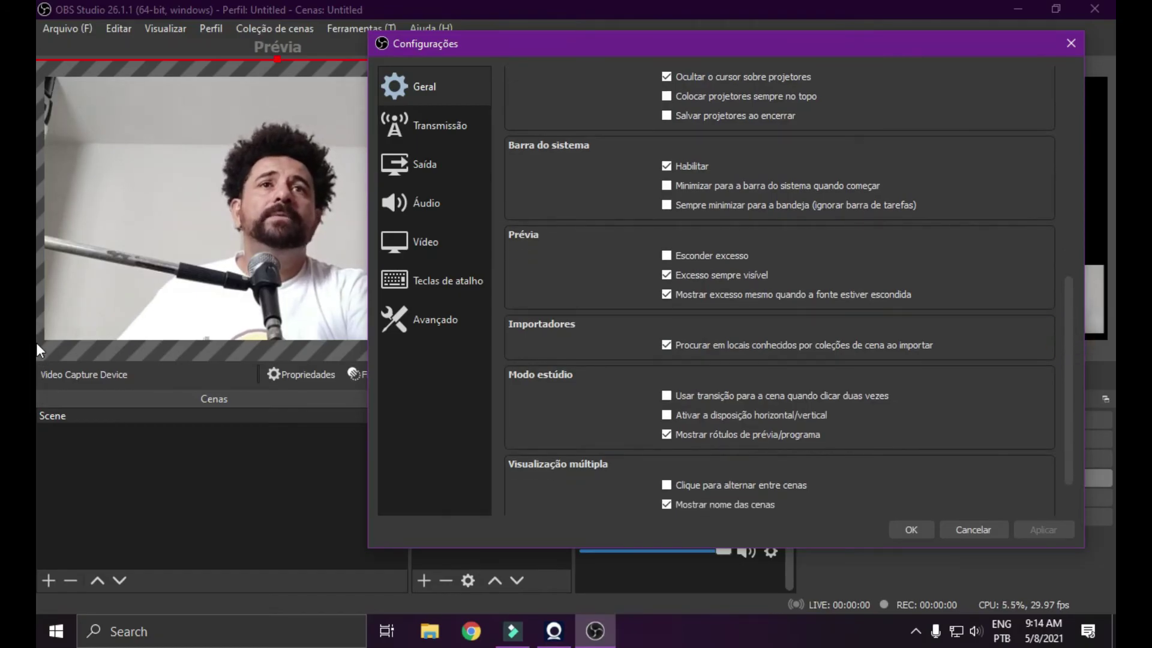
key("space")
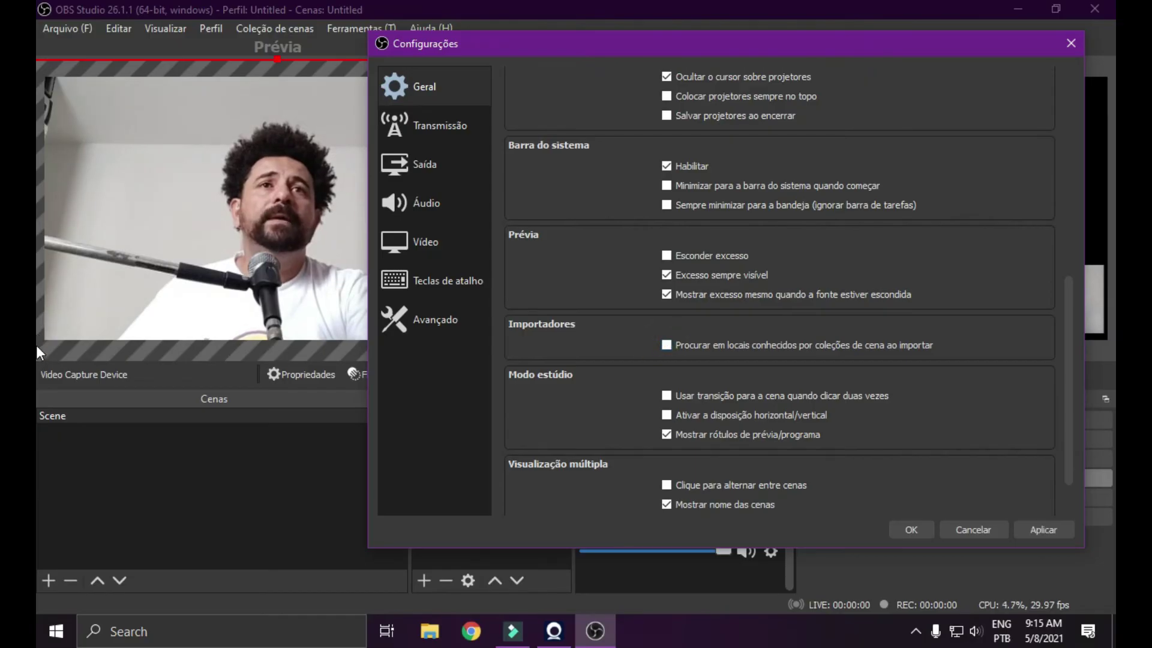
key("space")
key("space")
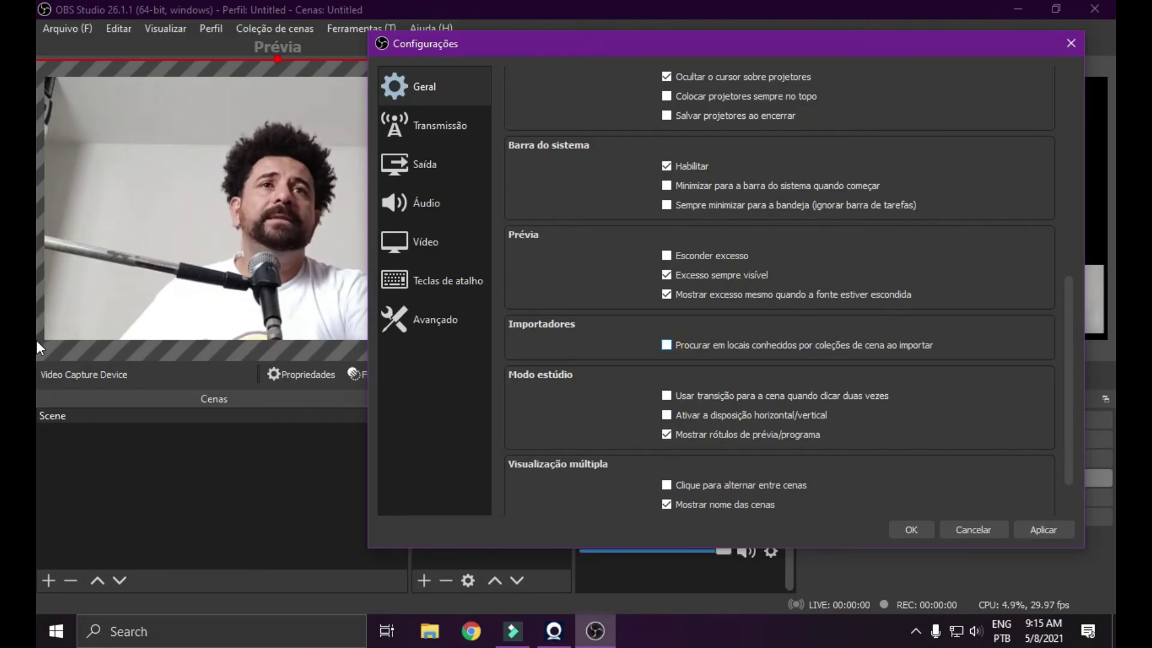
key("space")
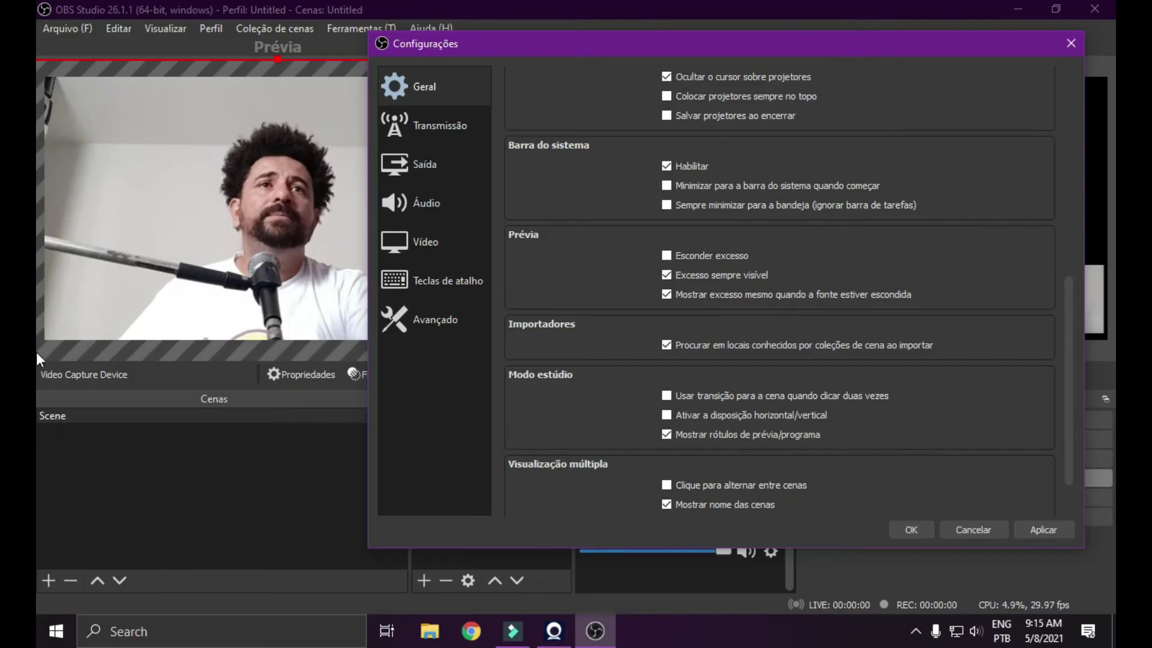
key("space")
key("space")
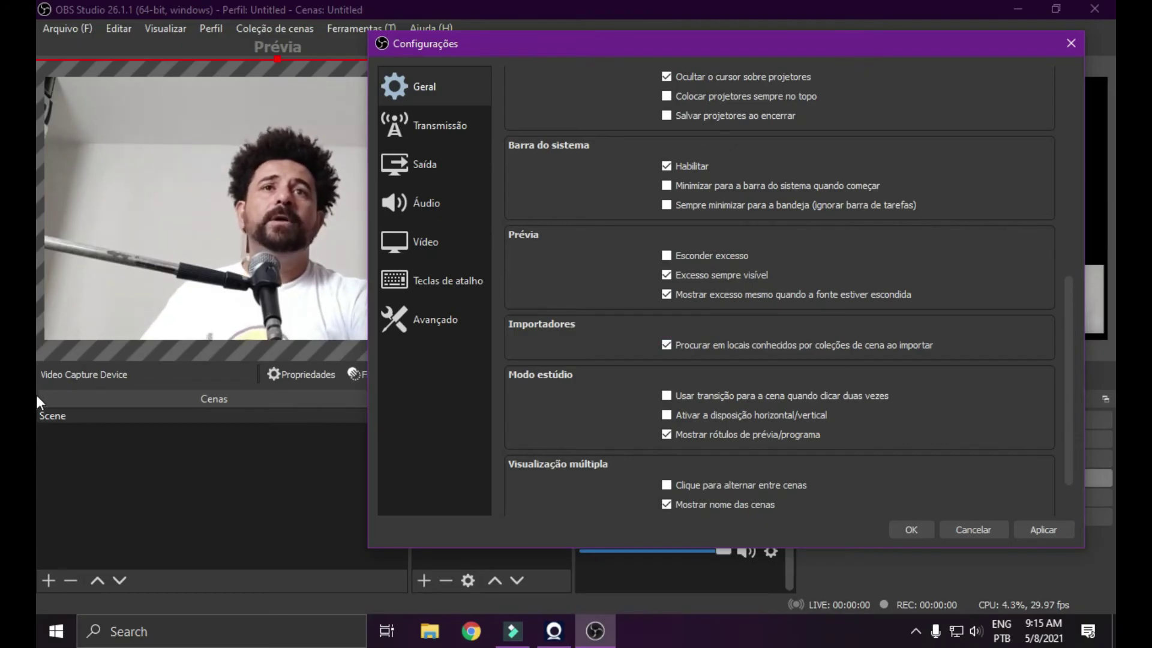
- Go to the "Modo estúdio" options, apply the general settings and close the settings window
left_click_drag(1069, 422, 1069, 444)
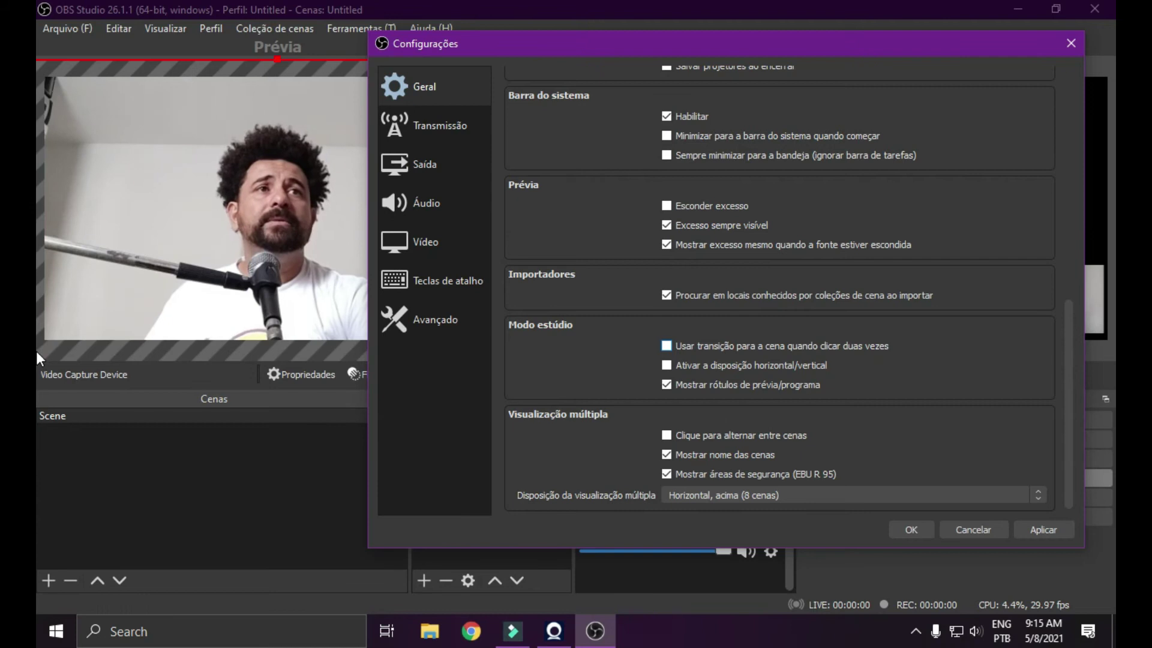
key("Tab")
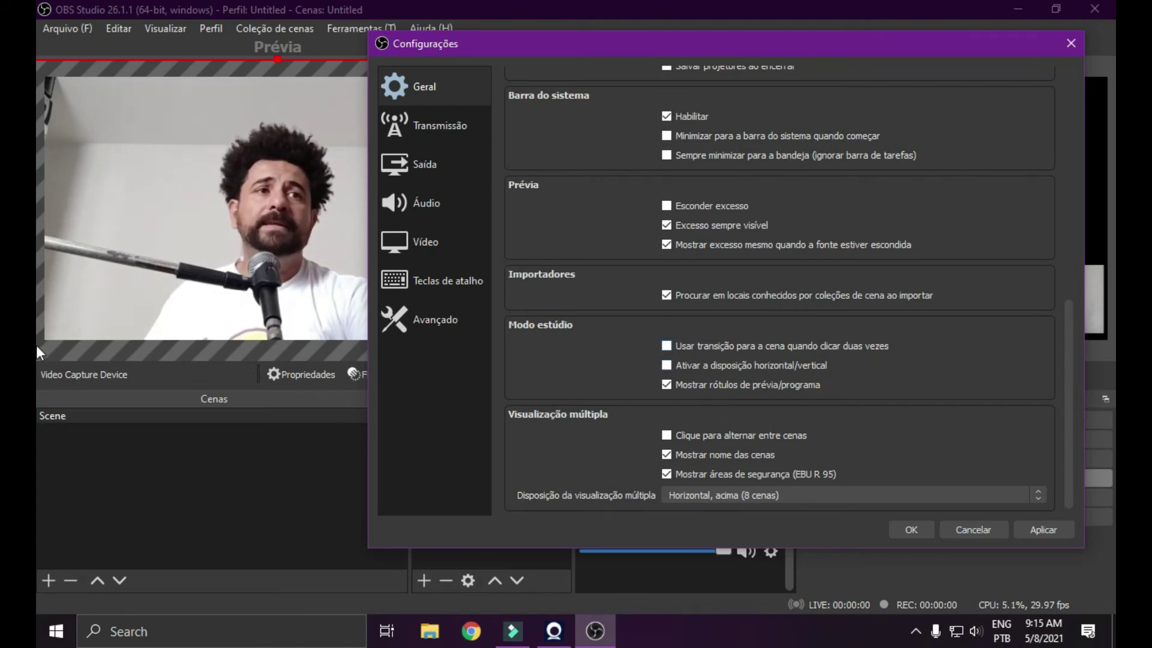
key("Tab")
key("Tab")
key("Tab")
key("space")
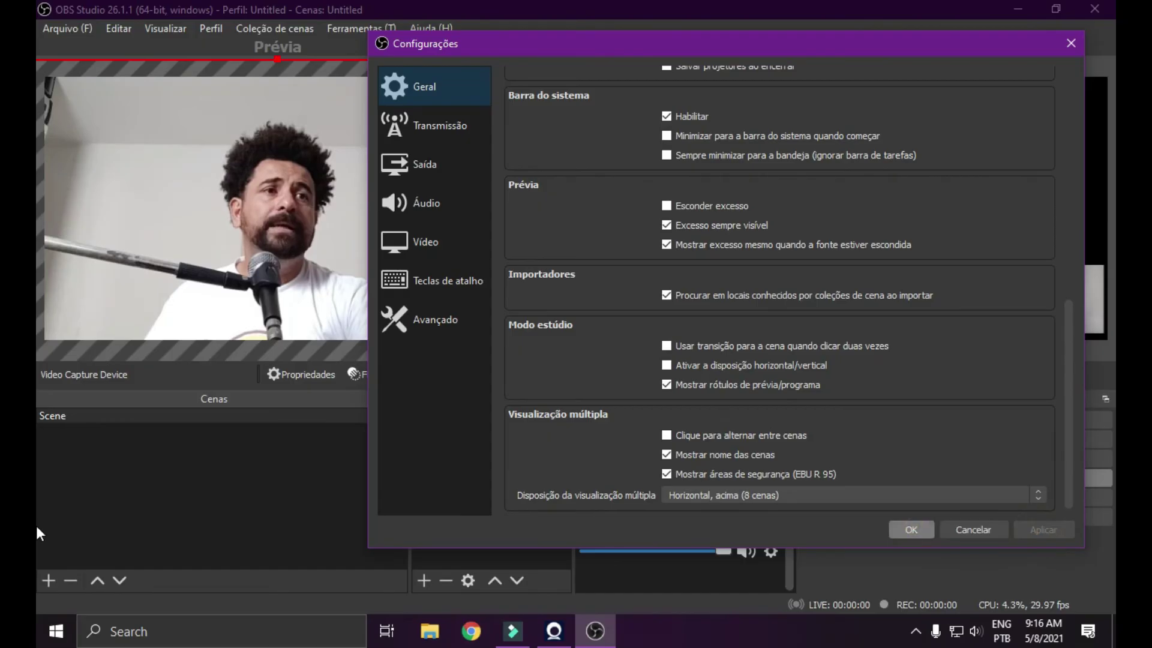
key("Return")
- Add two scenes named "Cena 2" and "Cena 3" to the scene list
left_click(37, 418)
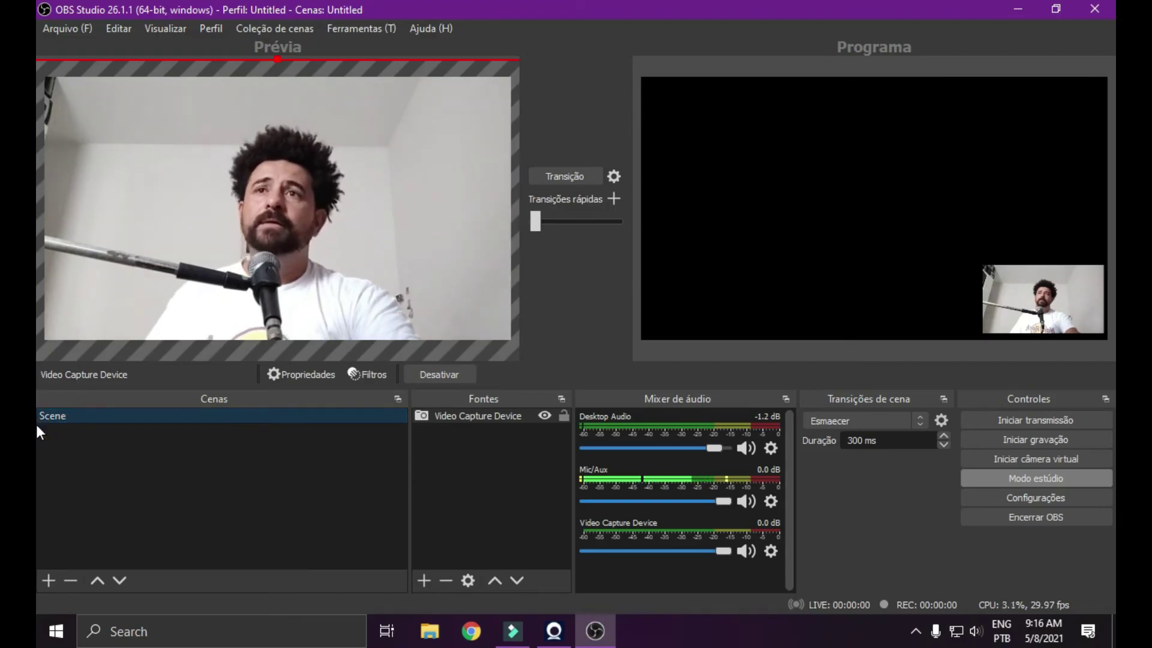
left_click(39, 581)
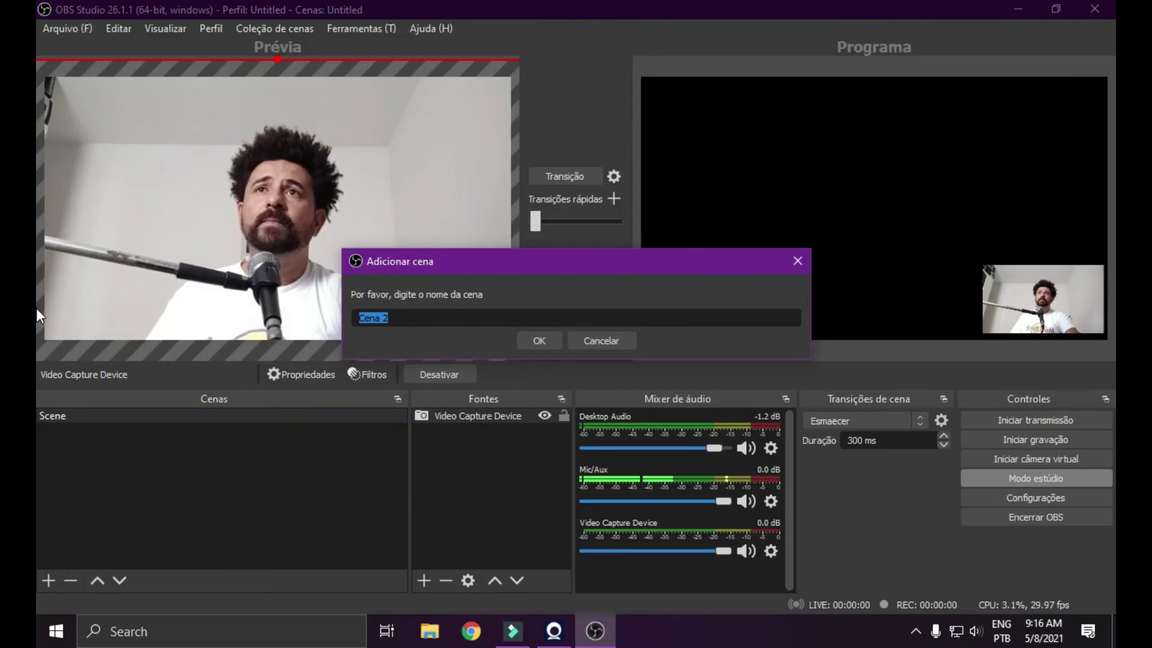
key("Return")
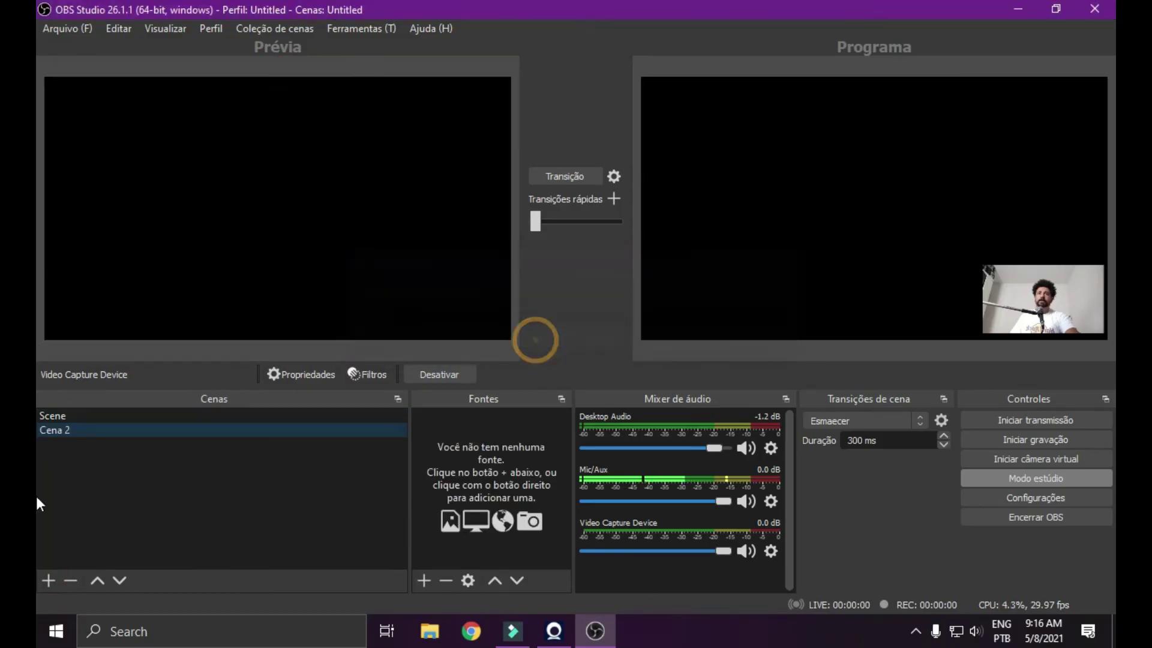
left_click(40, 582)
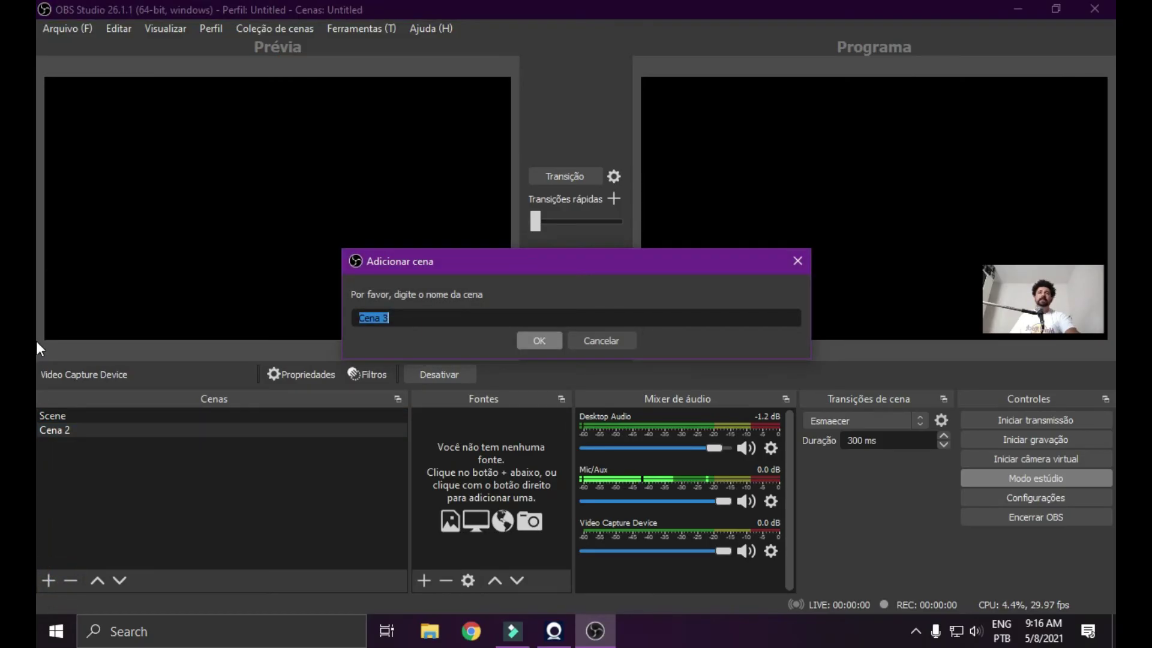
key("Return")
- Switch the studio mode preview back and forth between Scene, Cena 2 and Cena 3, ending on Cena 3
left_click(37, 415)
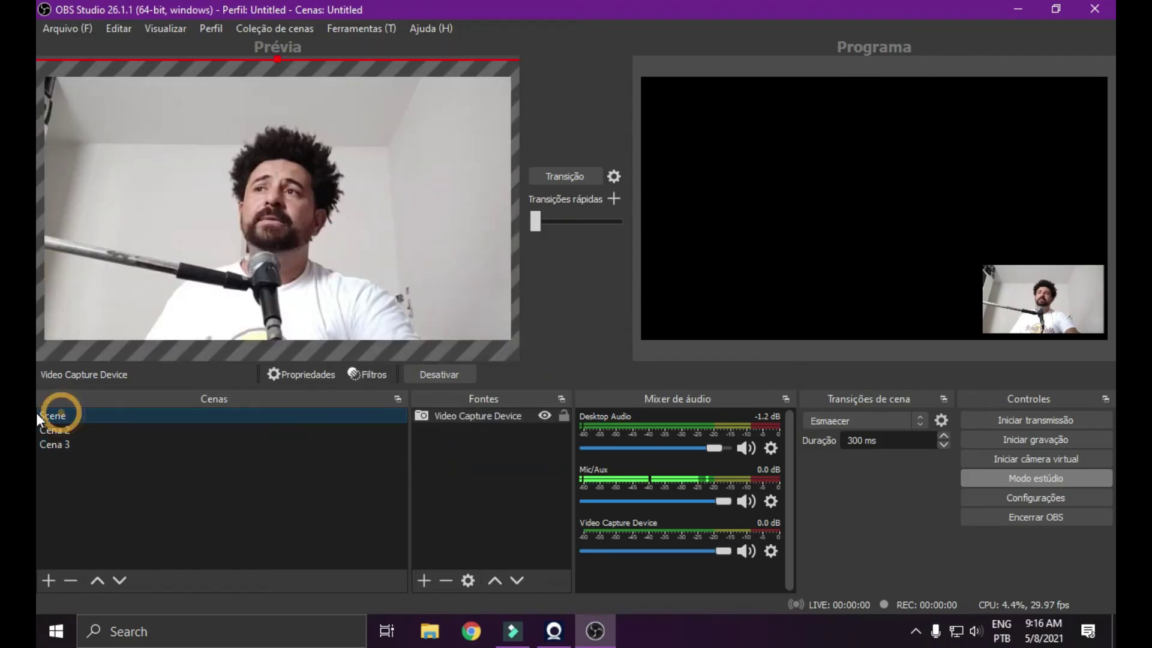
left_click(36, 431)
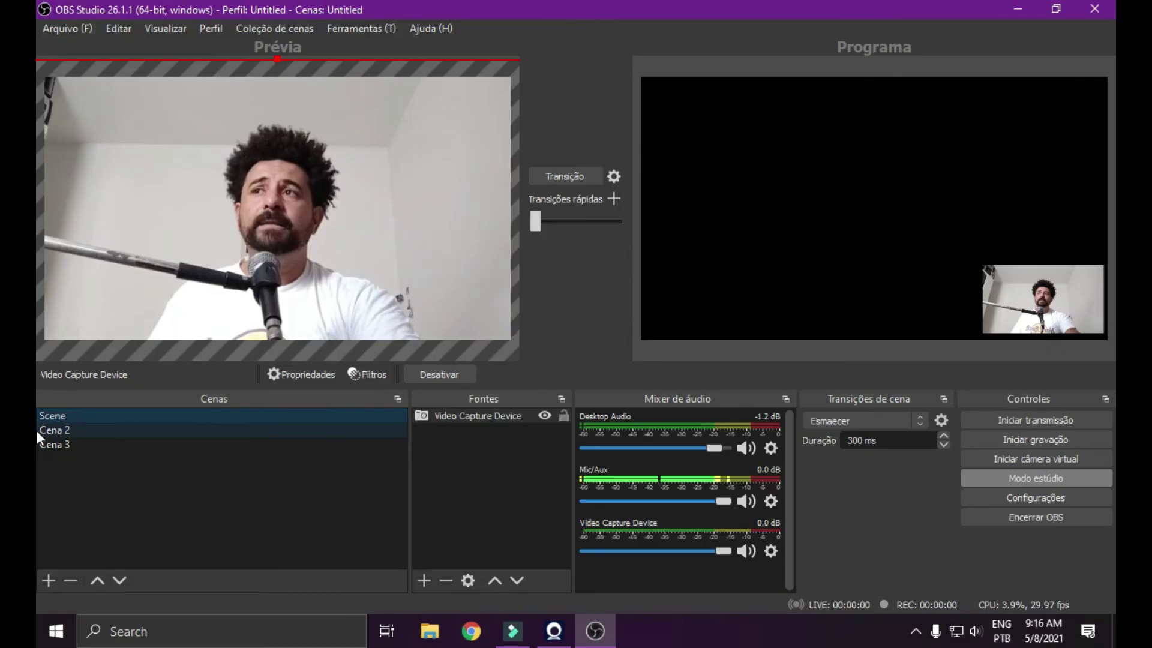
left_click(36, 441, "shift")
left_click(37, 417)
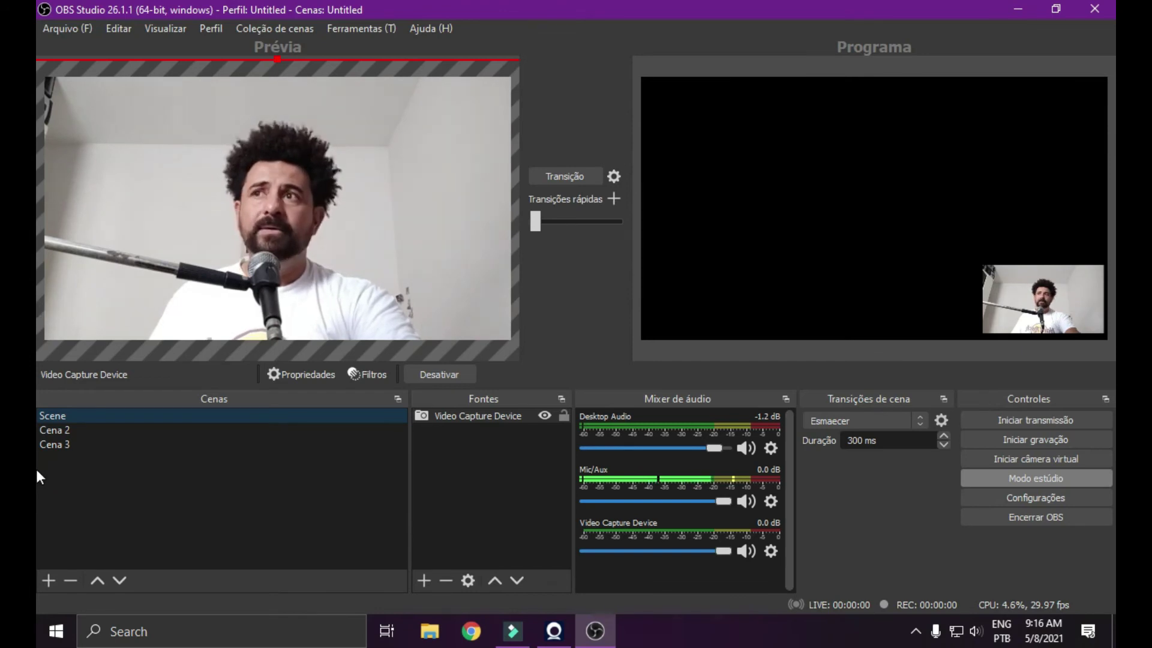
left_click(40, 429)
left_click(36, 445)
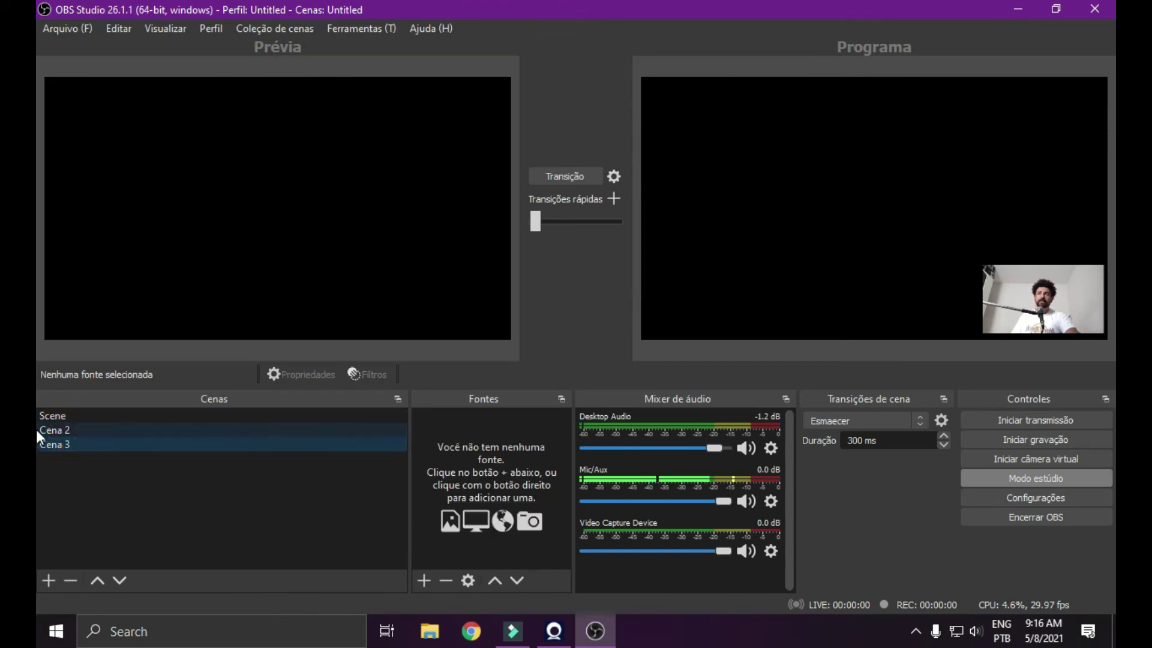
left_click(37, 416)
left_click(36, 427)
left_click(36, 419)
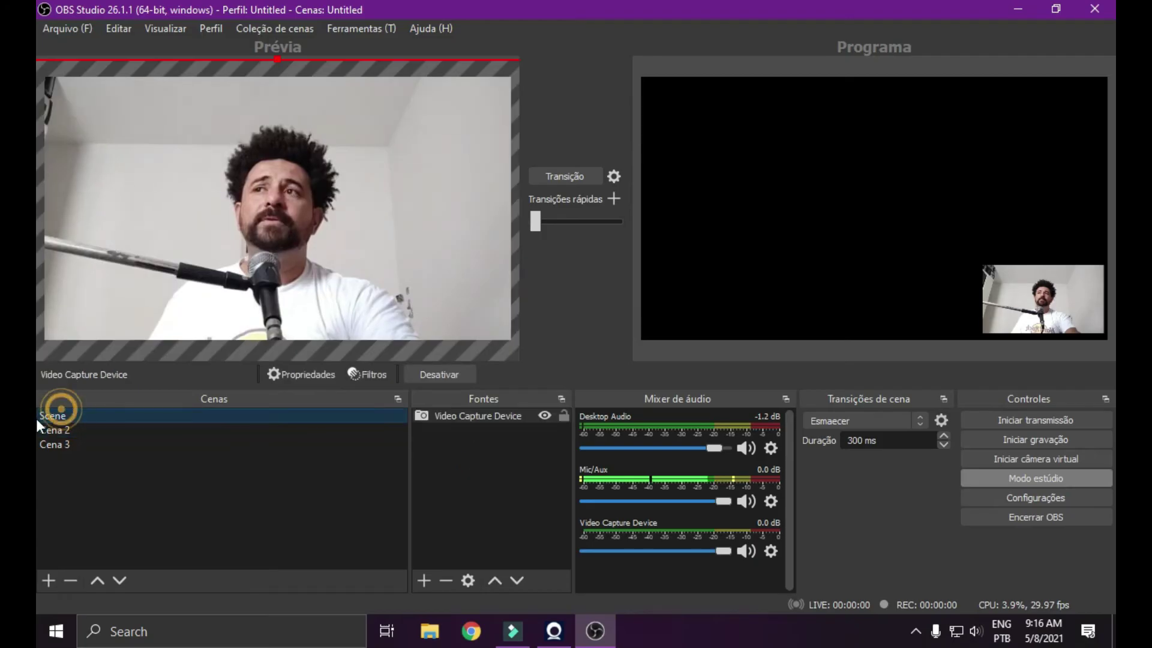
left_click(36, 429)
left_click(36, 444)
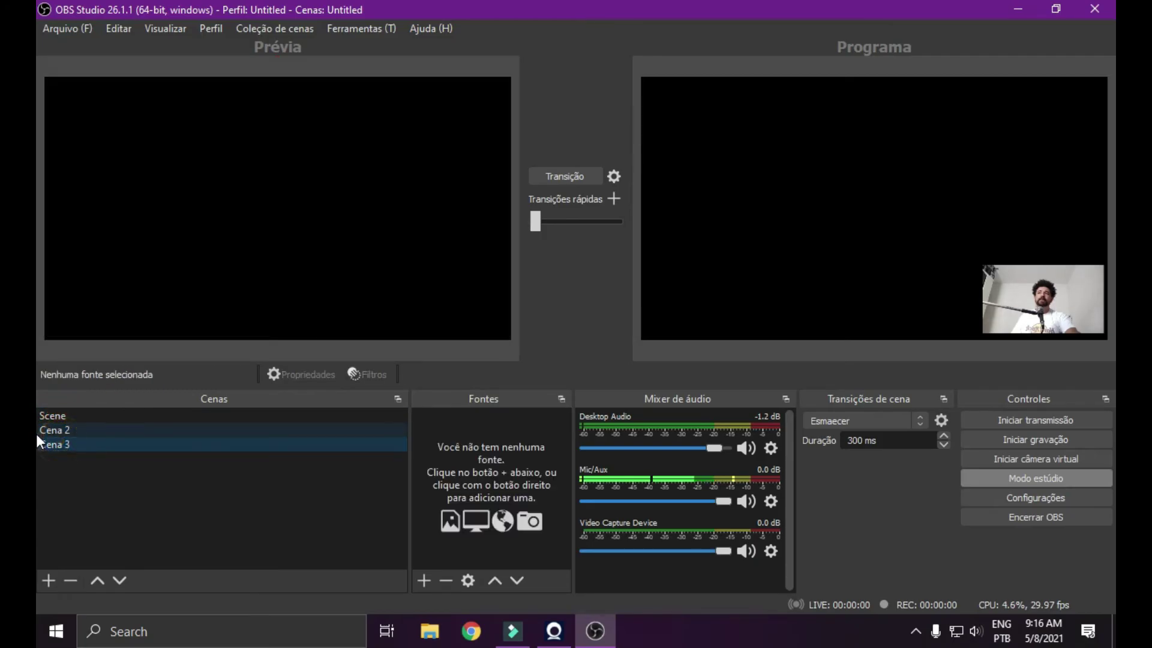
left_click(36, 418)
left_click(36, 431)
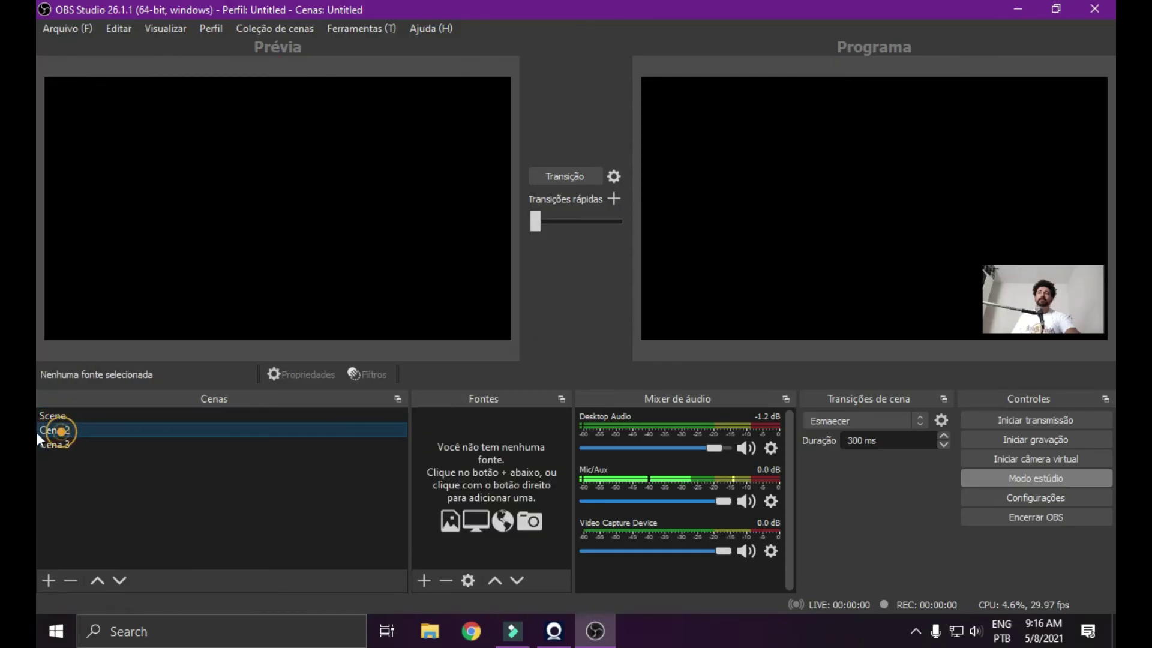
left_click(36, 447)
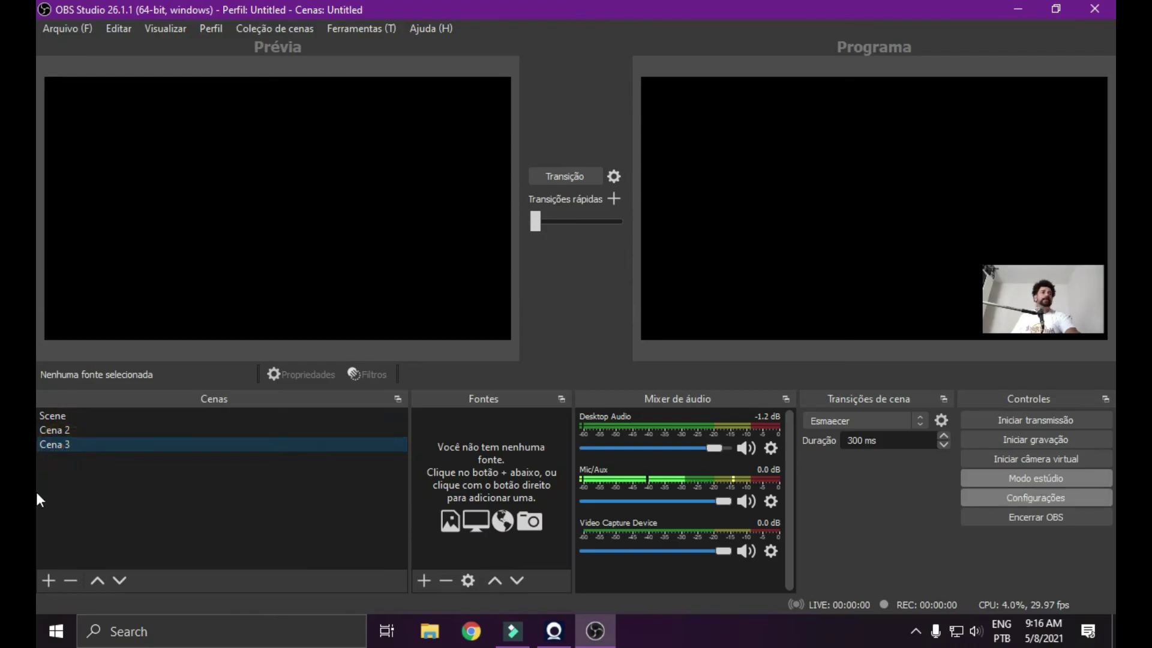
- Enable "Usar transição para a cena quando clicar duas vezes" in the "Modo estúdio" settings and confirm
left_click(1036, 498)
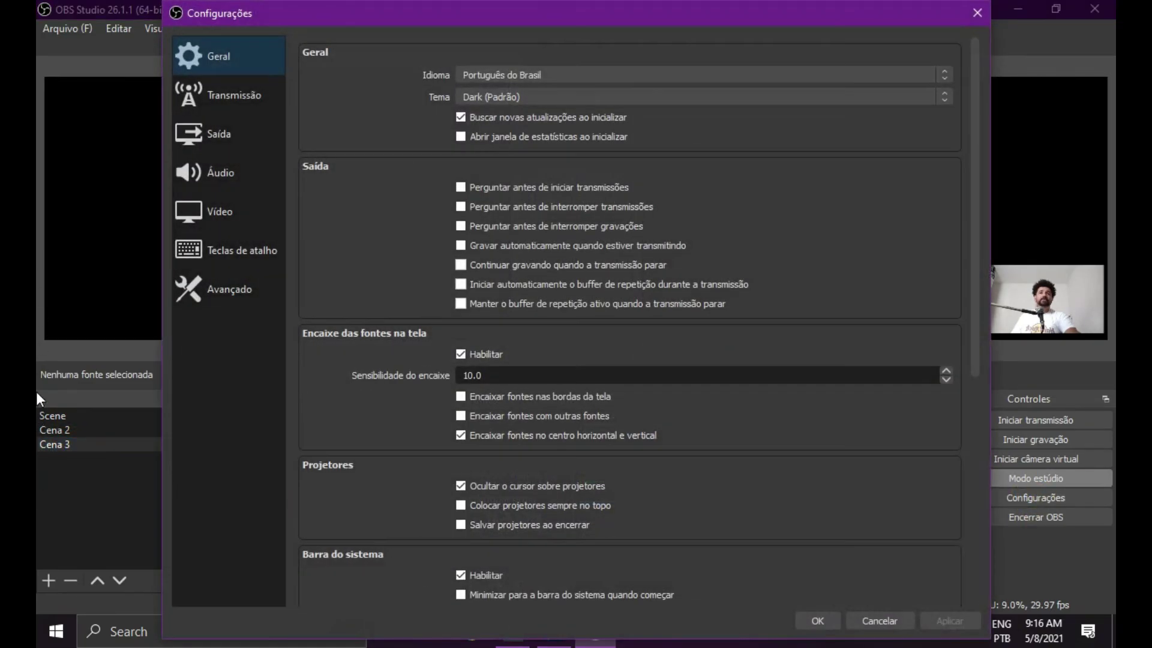
left_click_drag(978, 300, 978, 497)
left_click(460, 462)
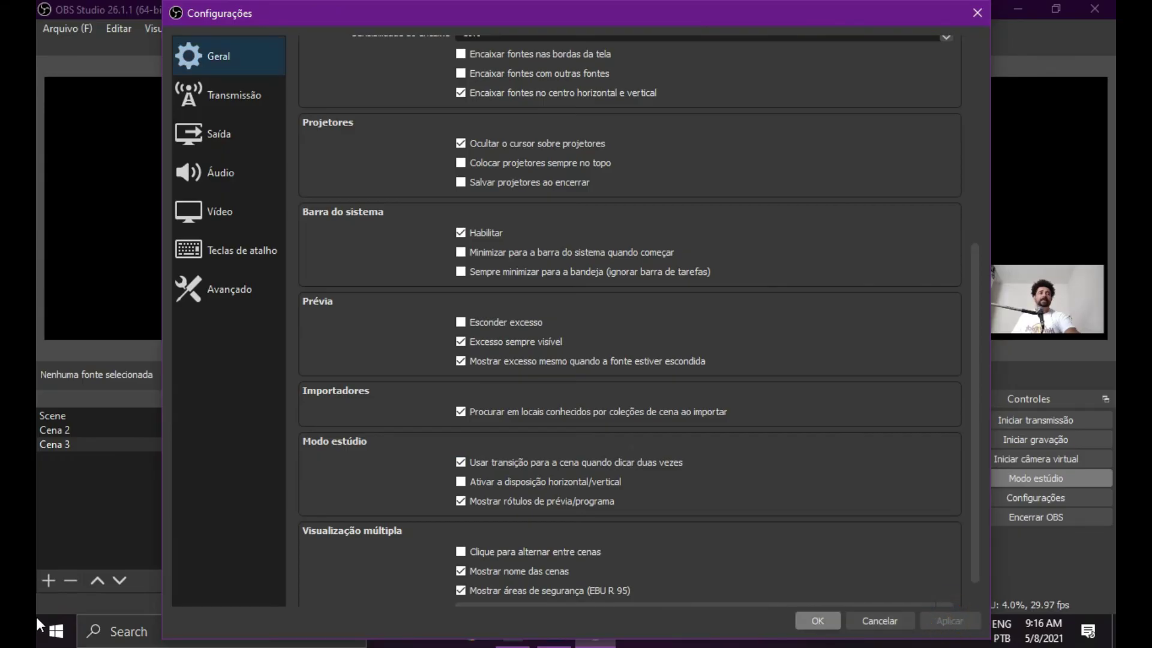
left_click(818, 621)
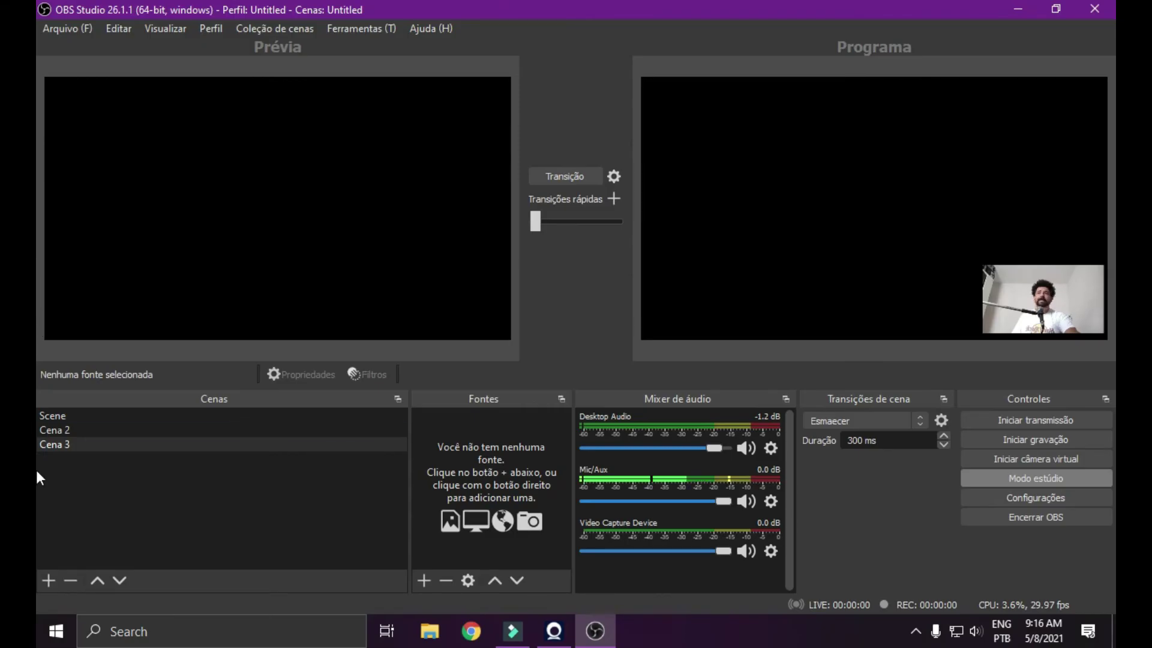
- Transition Cena 2, Scene and Cena 3 in turn to the program output directly from the scene list
left_click(37, 432)
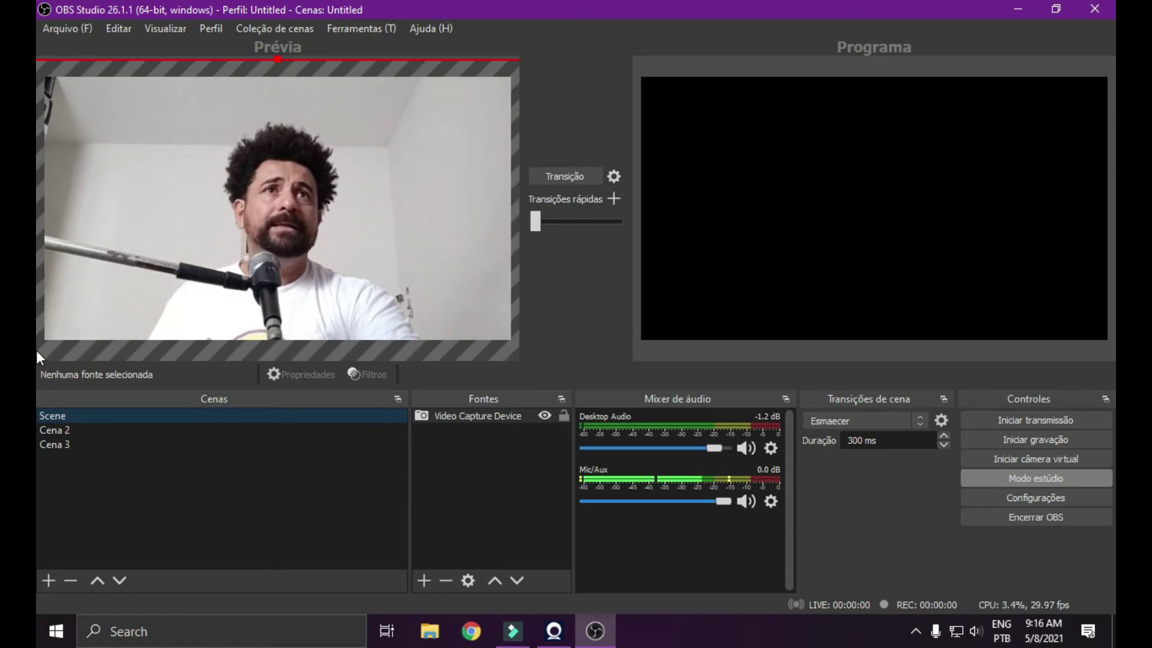
double_click(36, 416)
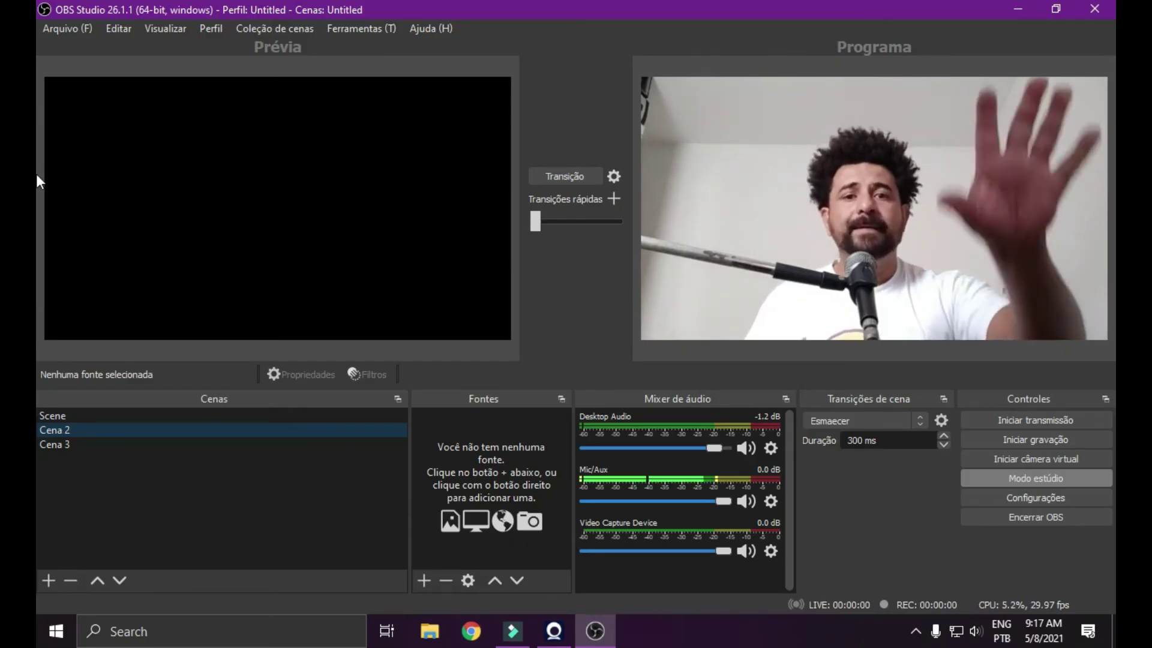
double_click(37, 445)
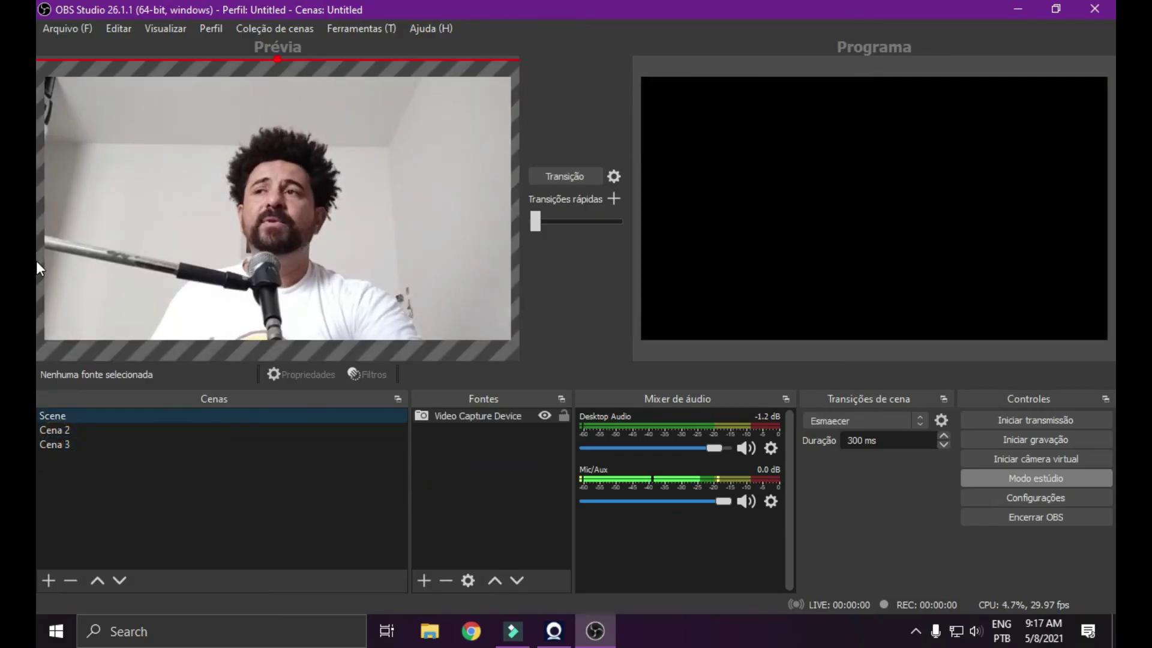
- Disable "Usar transição para a cena quando clicar duas vezes" in the "Modo estúdio" settings and transition the previewed Scene to the program
left_click(1036, 498)
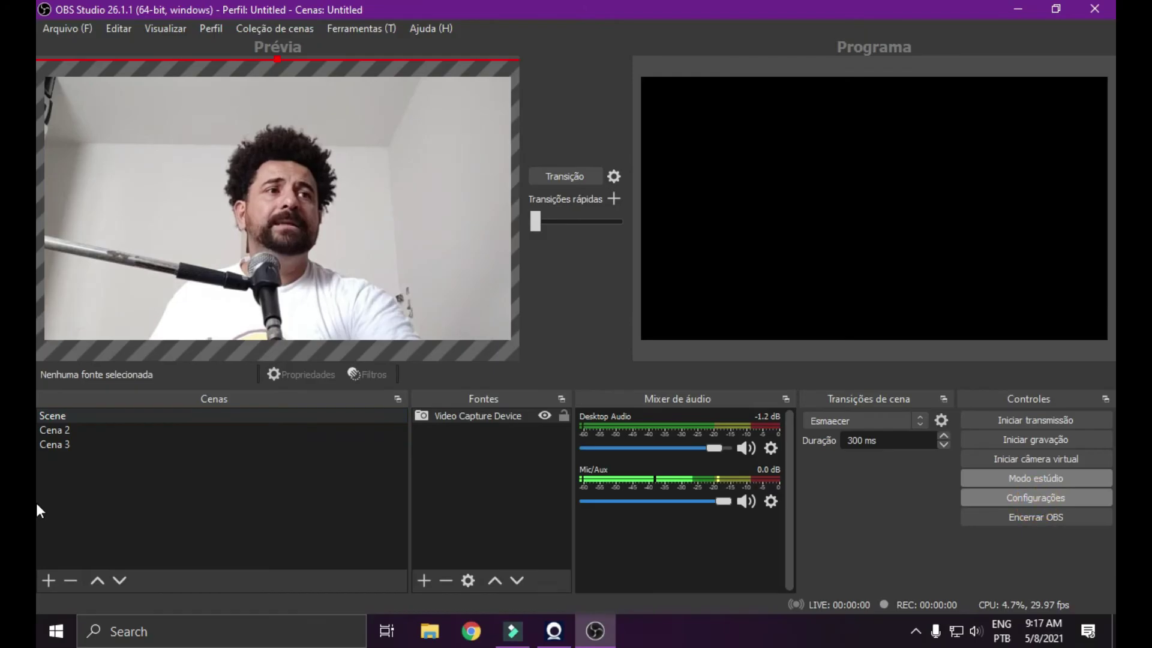
scroll(504, 512, "down", 3)
scroll(37, 514, "down", 4)
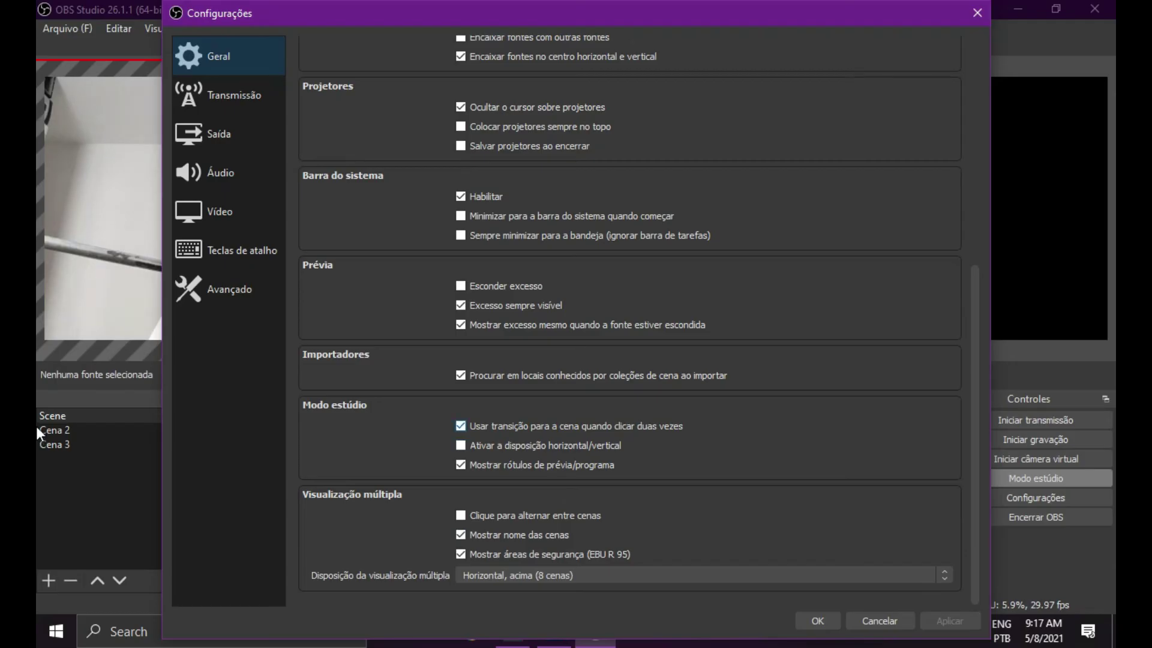
left_click(457, 426)
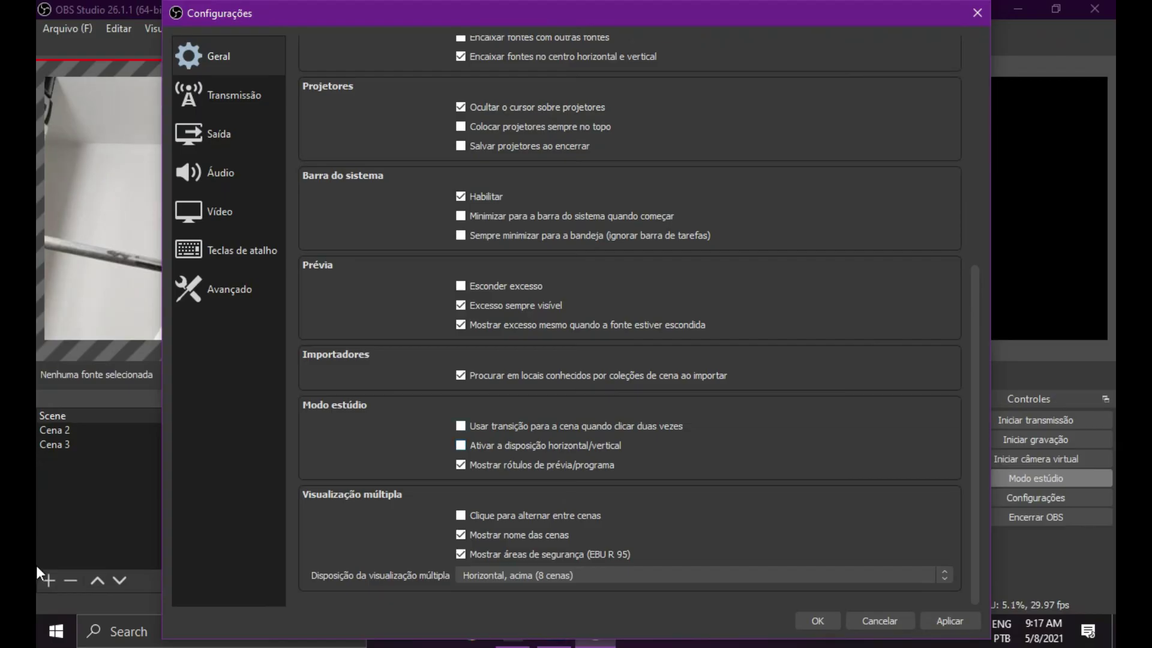
left_click(818, 621)
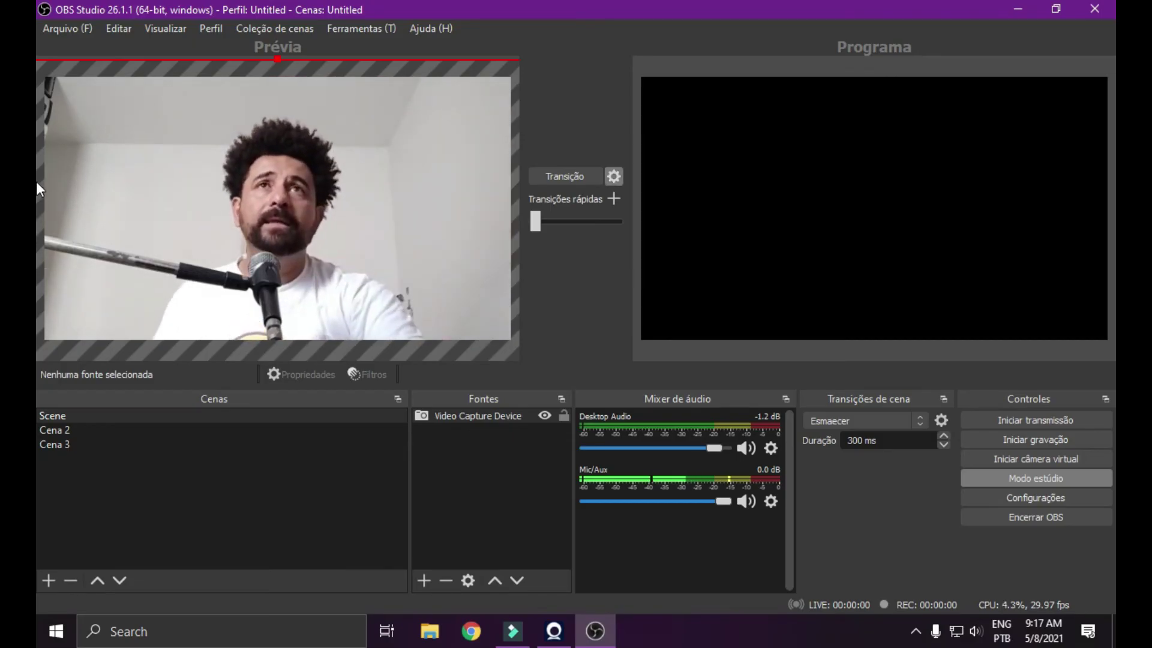
left_click(565, 176)
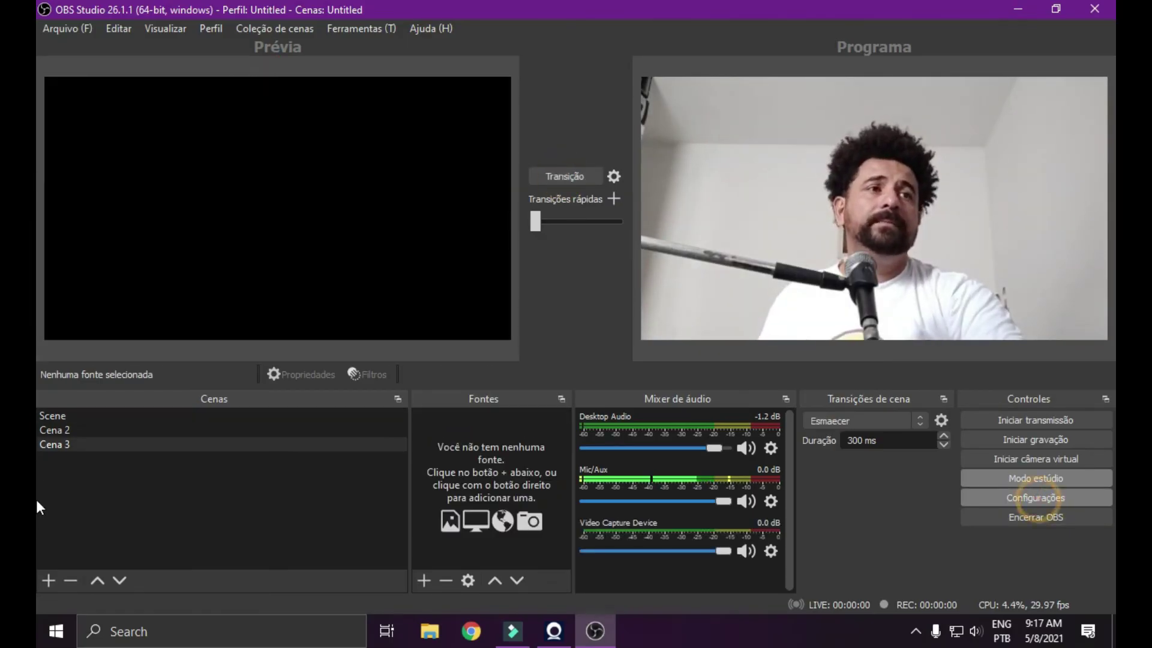
- Enable "Ativar a disposição horizontal/vertical" in the "Modo estúdio" settings and confirm
left_click(1035, 497)
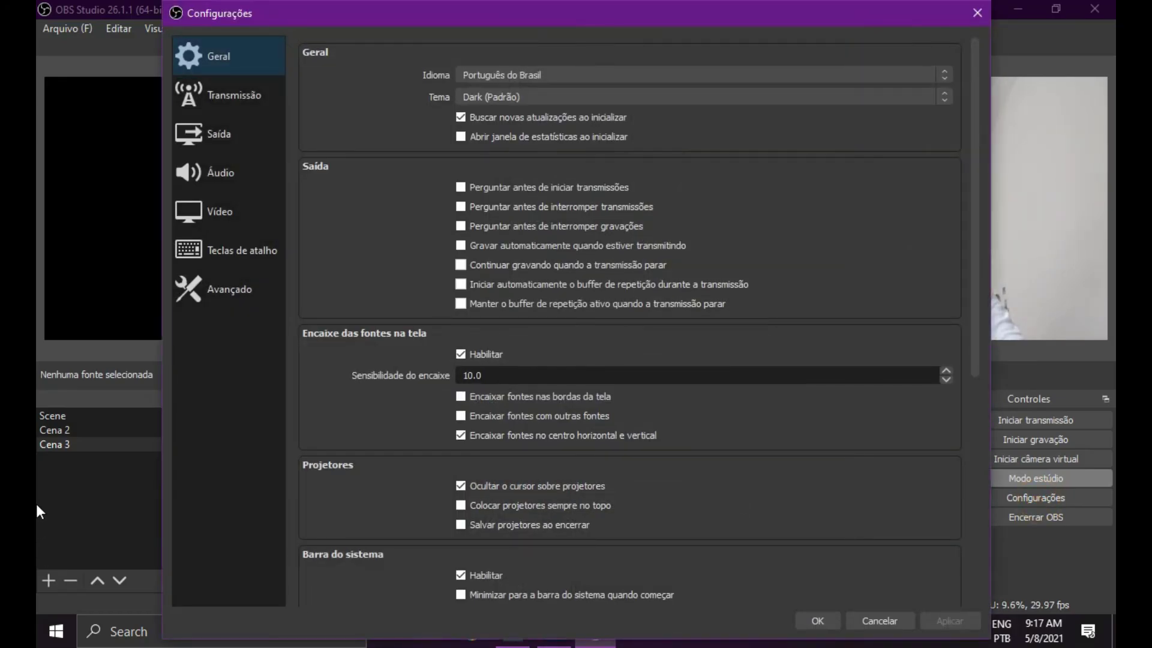
scroll(640, 320, "down", 10)
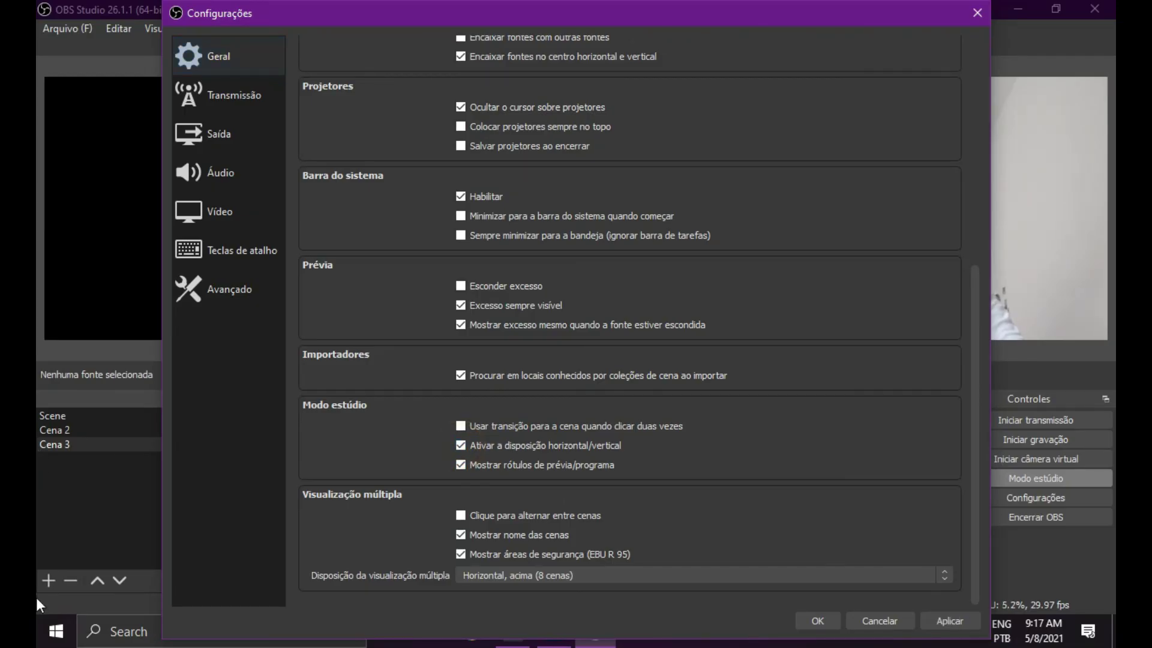
left_click(818, 621)
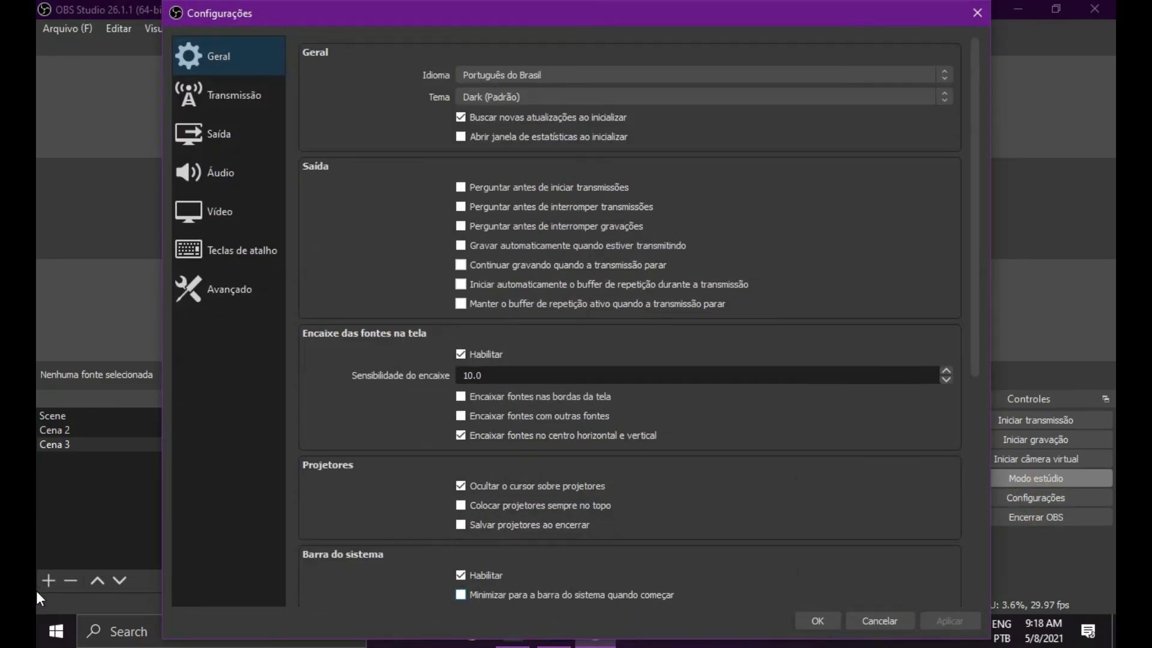
- Disable "Ativar a disposição horizontal/vertical", set the multiview layout to "Horizontal, abaixo (8 cenas)", and apply and confirm the settings
scroll(35, 578, "down", 10)
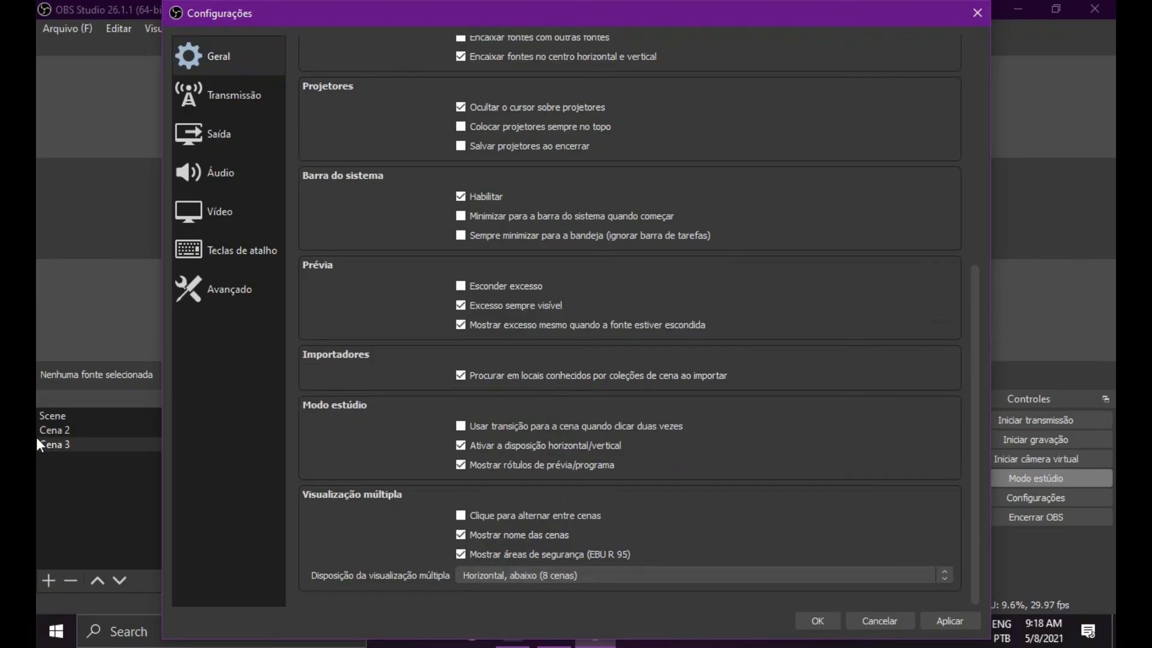
left_click(947, 620)
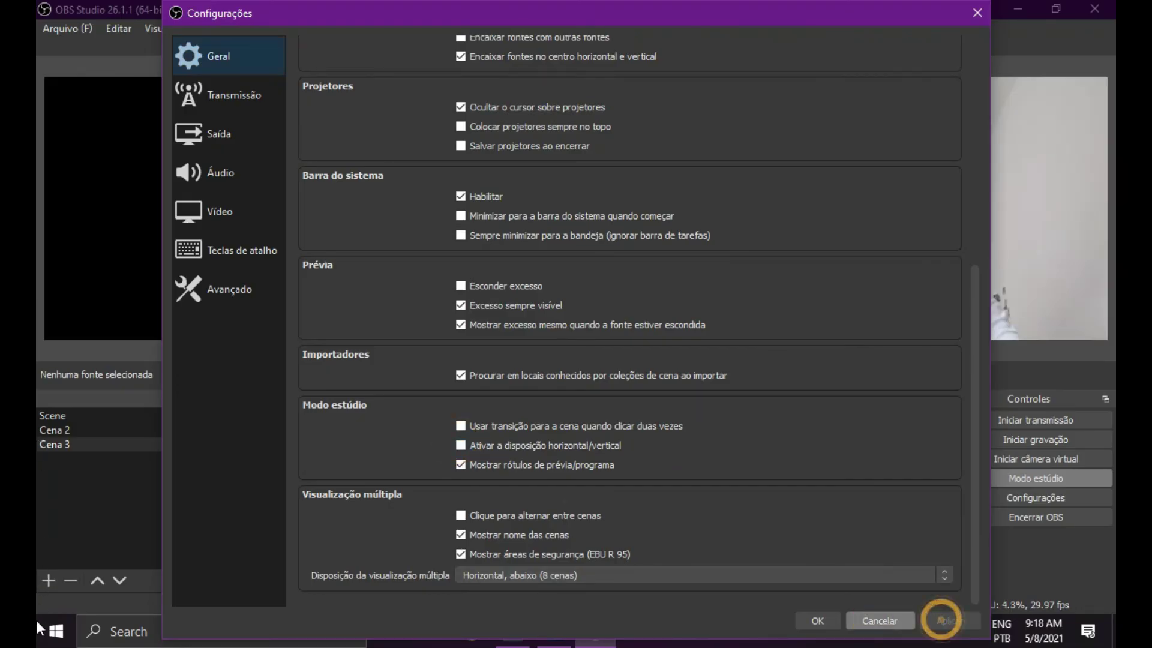
left_click(816, 620)
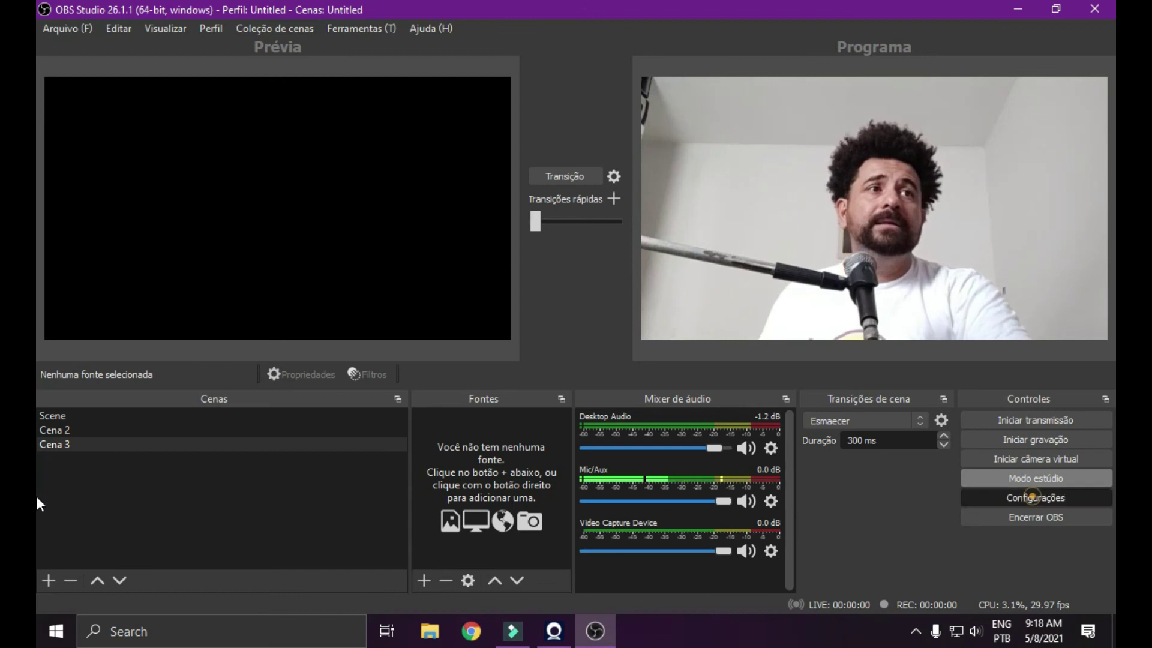
- Review the "Modo estúdio" and "Visualização múltipla" settings, close them with confirmation, and transition the previewed Cena 3 to the program
left_click(1036, 498)
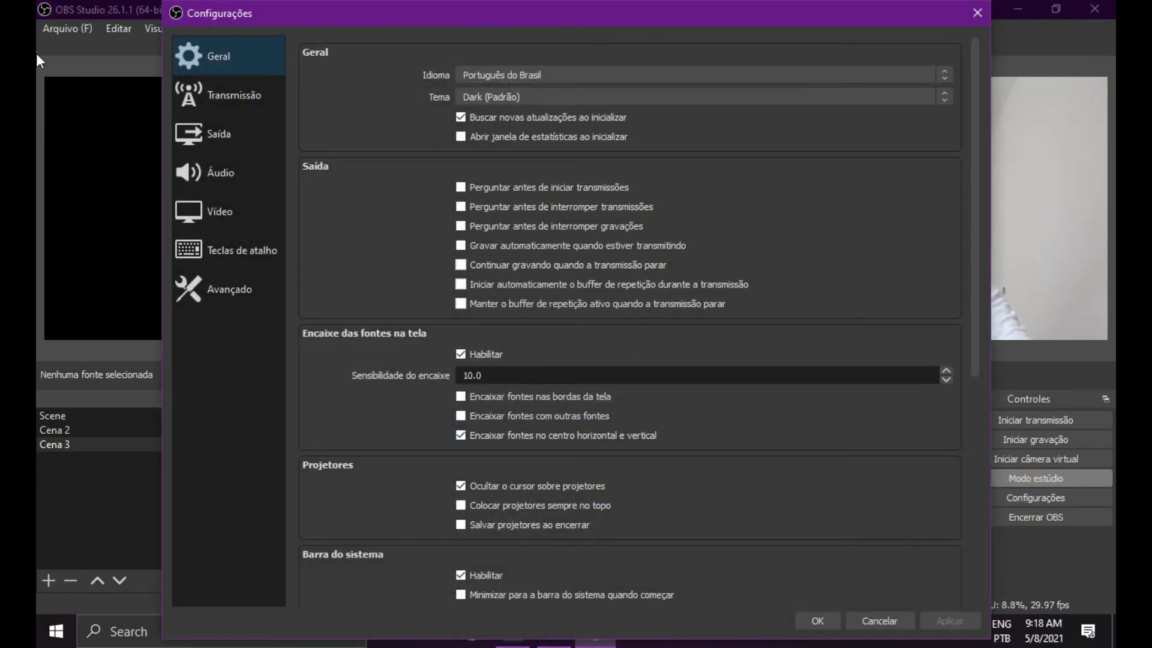
scroll(630, 318, "down", 6)
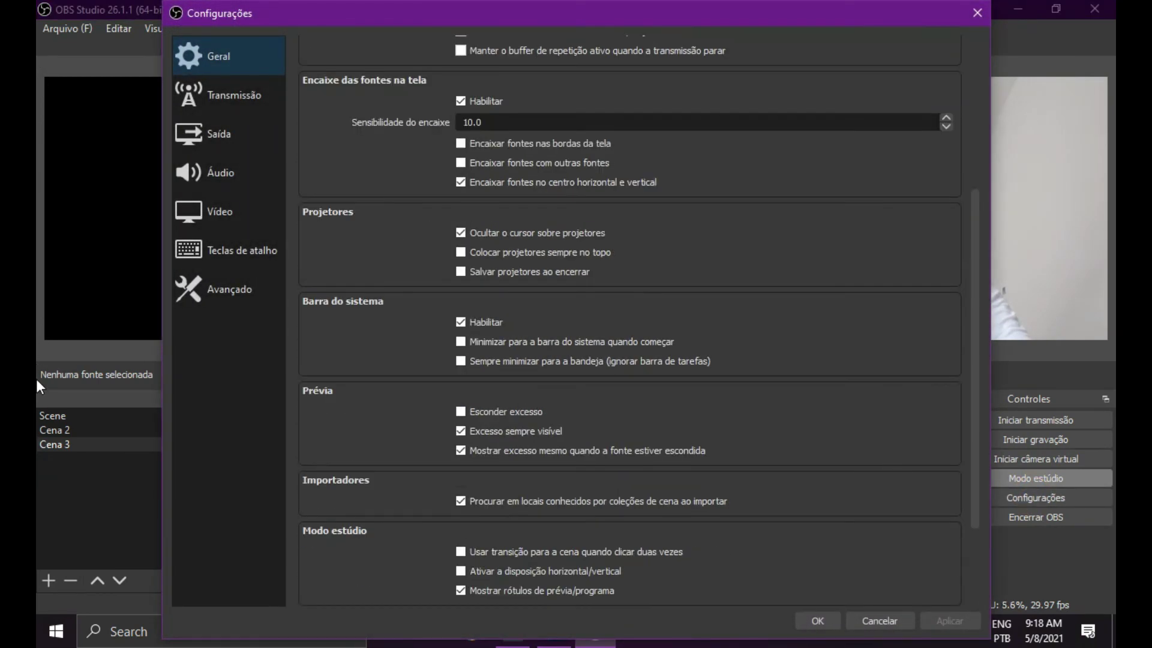
scroll(631, 318, "down", 3)
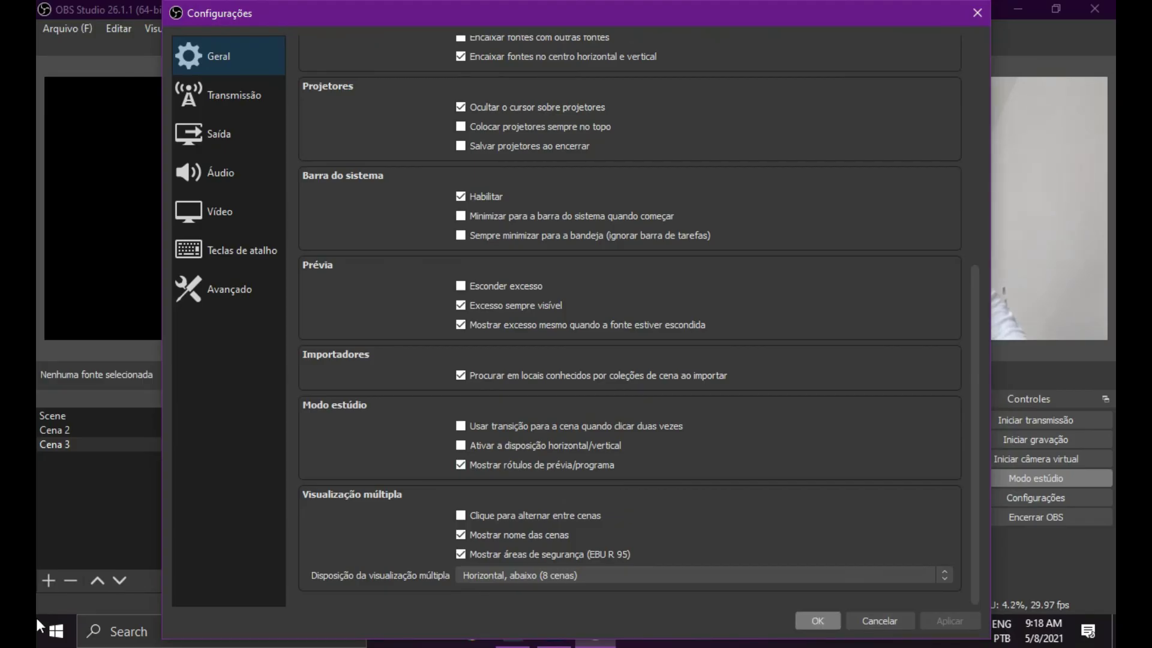
left_click(811, 621)
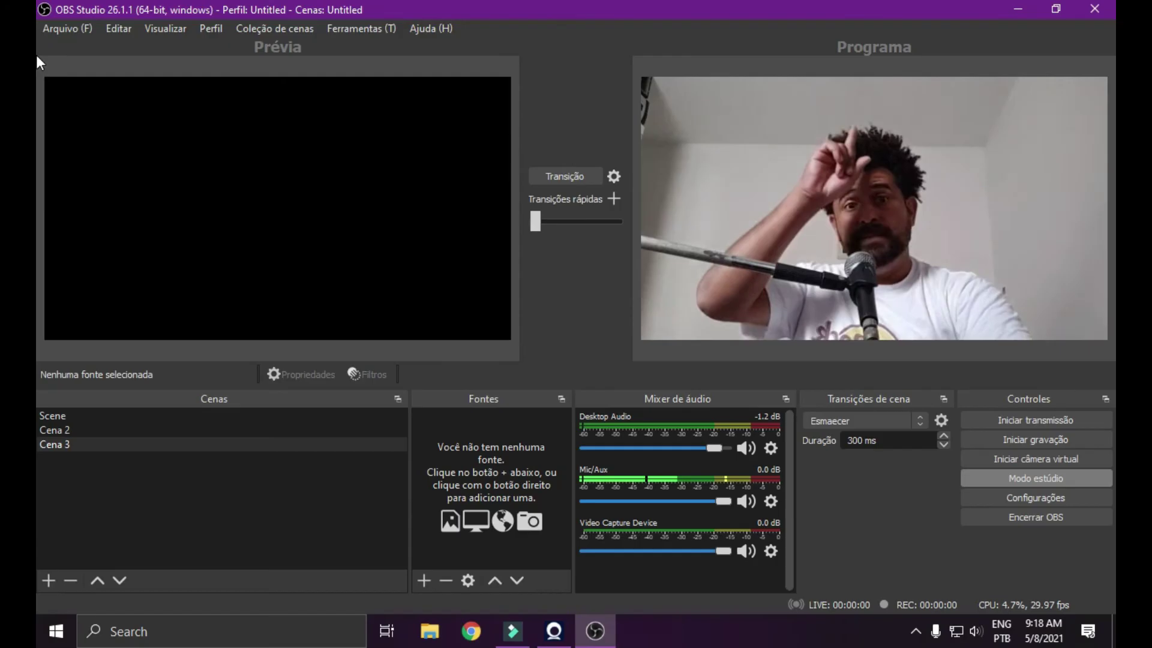
left_click(565, 176)
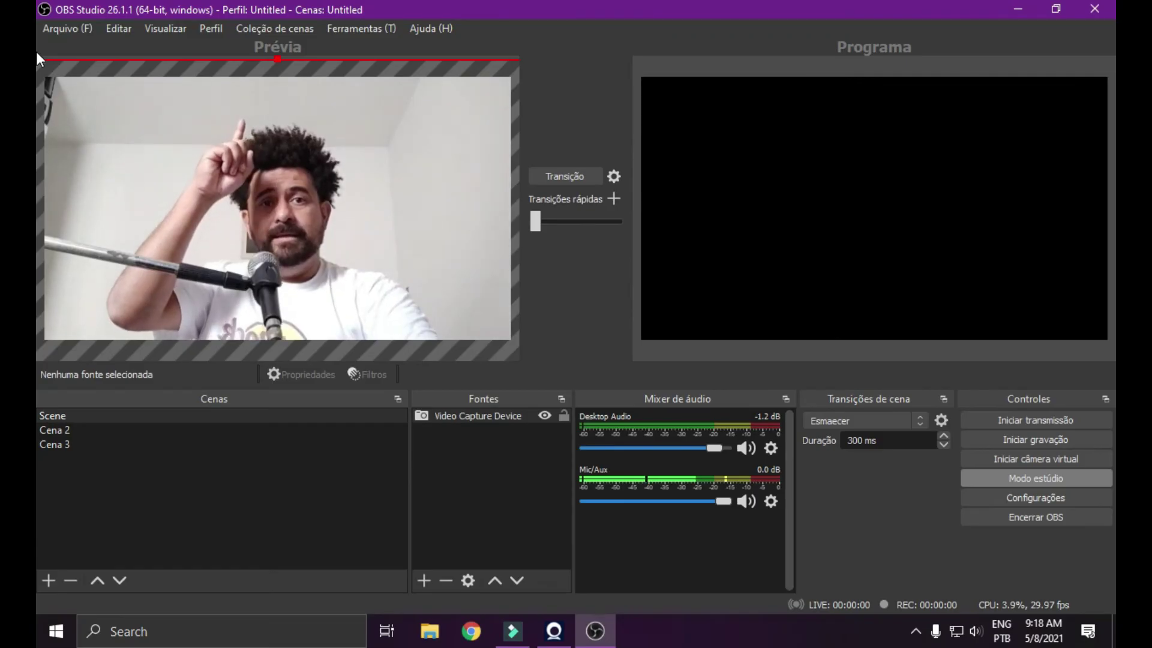
- Set the multiview layout to "Horizontal, acima (8 cenas)", disable "Mostrar rótulos de prévia/programa", and confirm the settings
left_click(1019, 500)
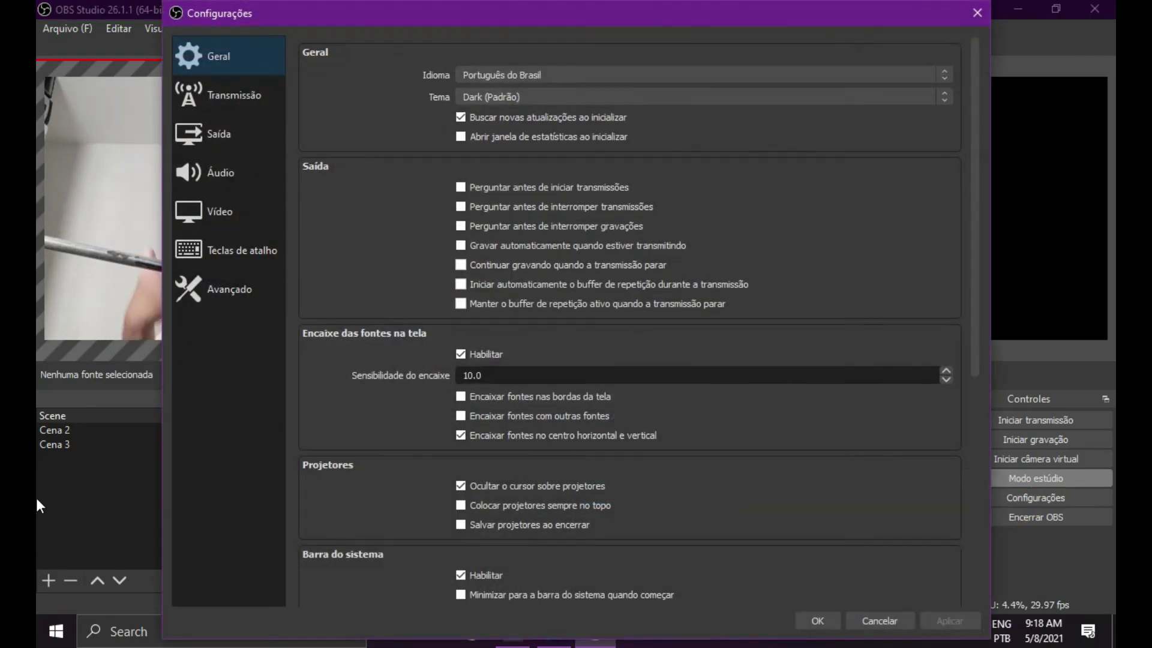
scroll(36, 584, "down", 10)
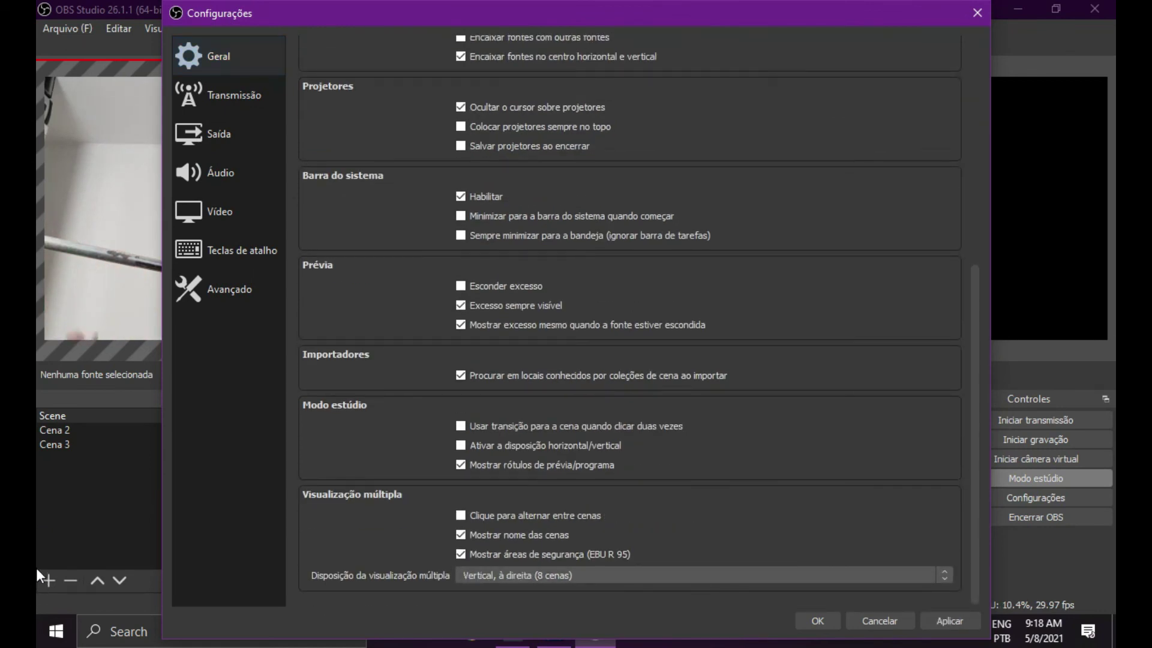
scroll(36, 568, "up", 3)
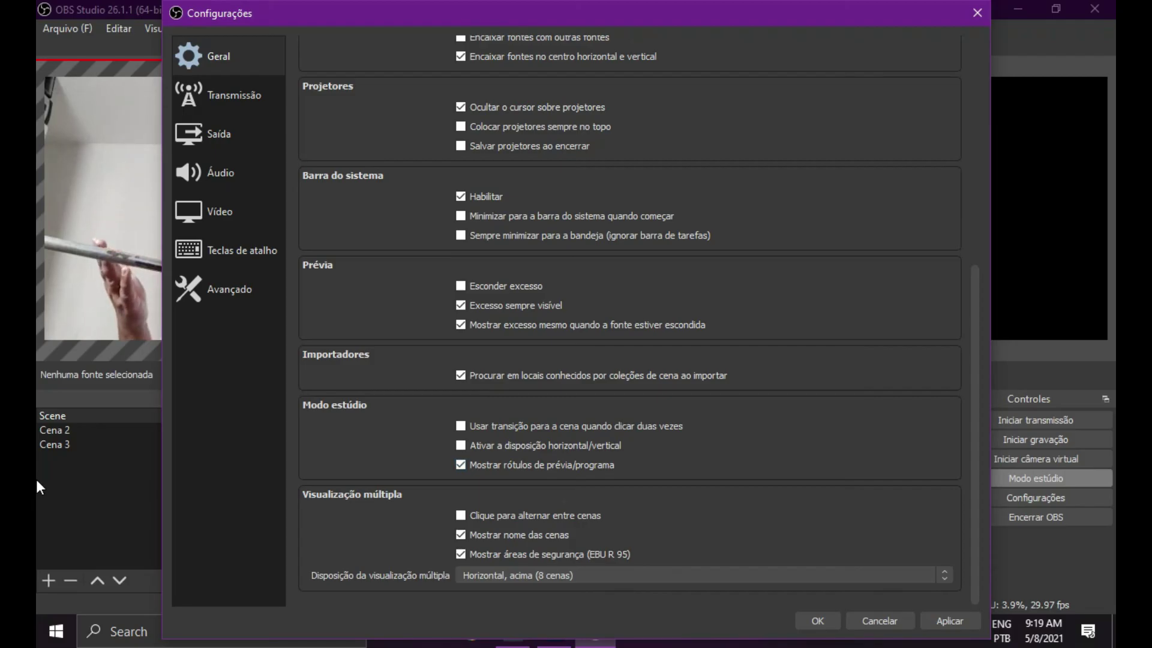
key("Tab")
key("space")
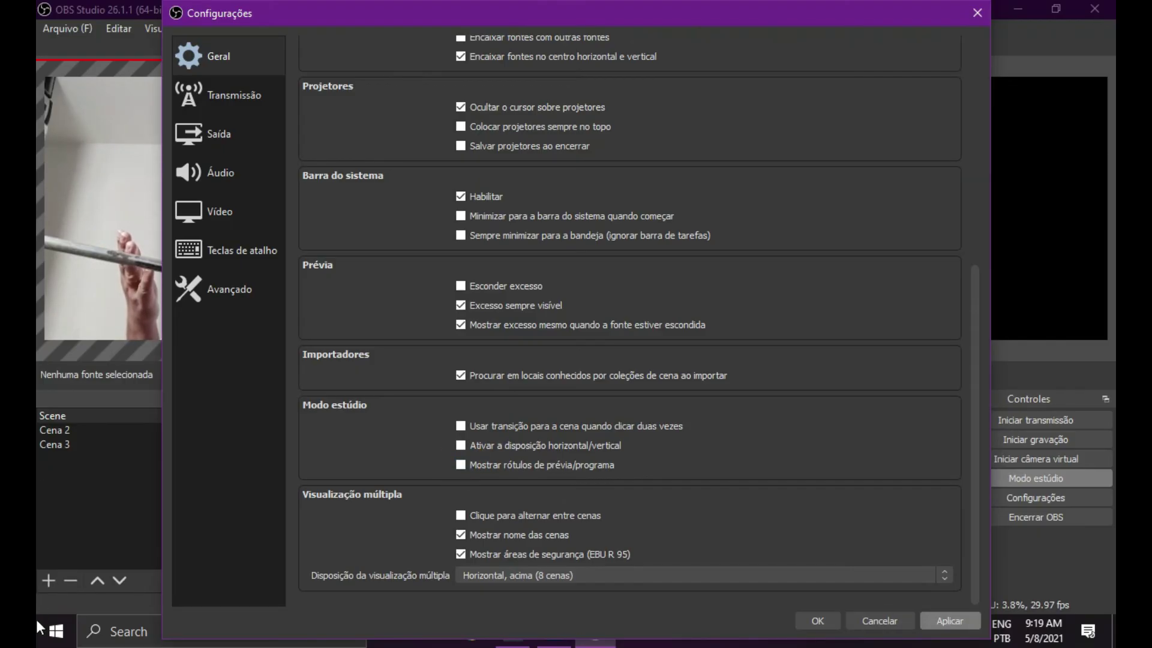
key("Tab")
key("shift+Tab")
key("shift+Tab")
key("Return")
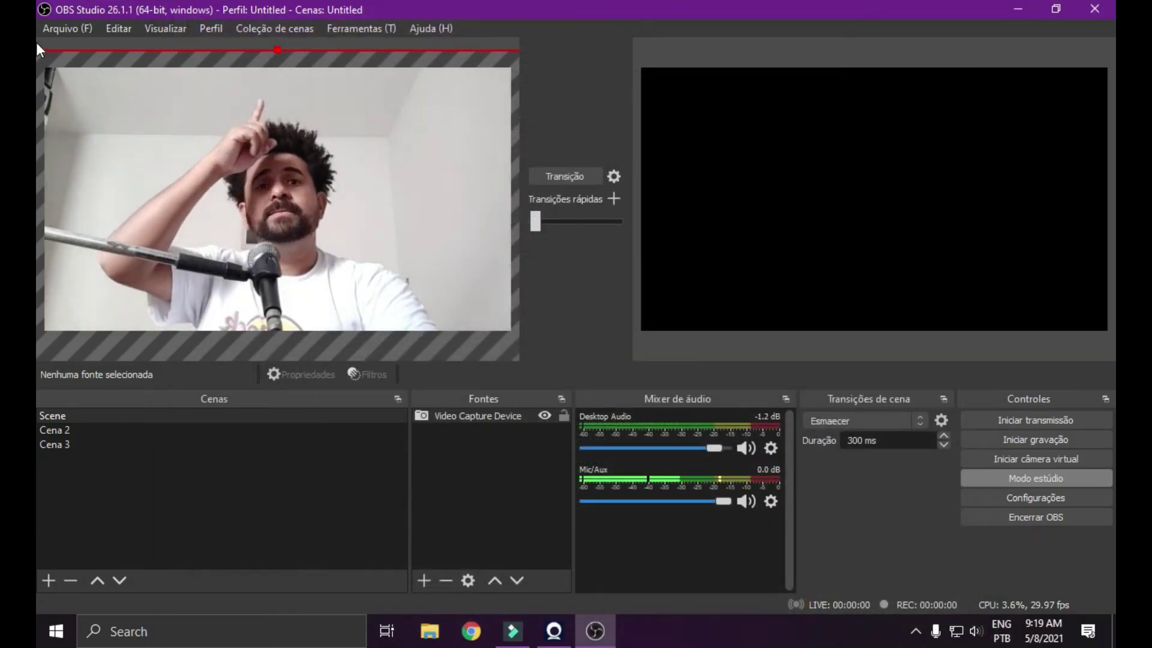
- Transition the previewed Scene to the program and enable "Mostrar rótulos de prévia/programa" in the "Modo estúdio" settings, applying the change
left_click(565, 176)
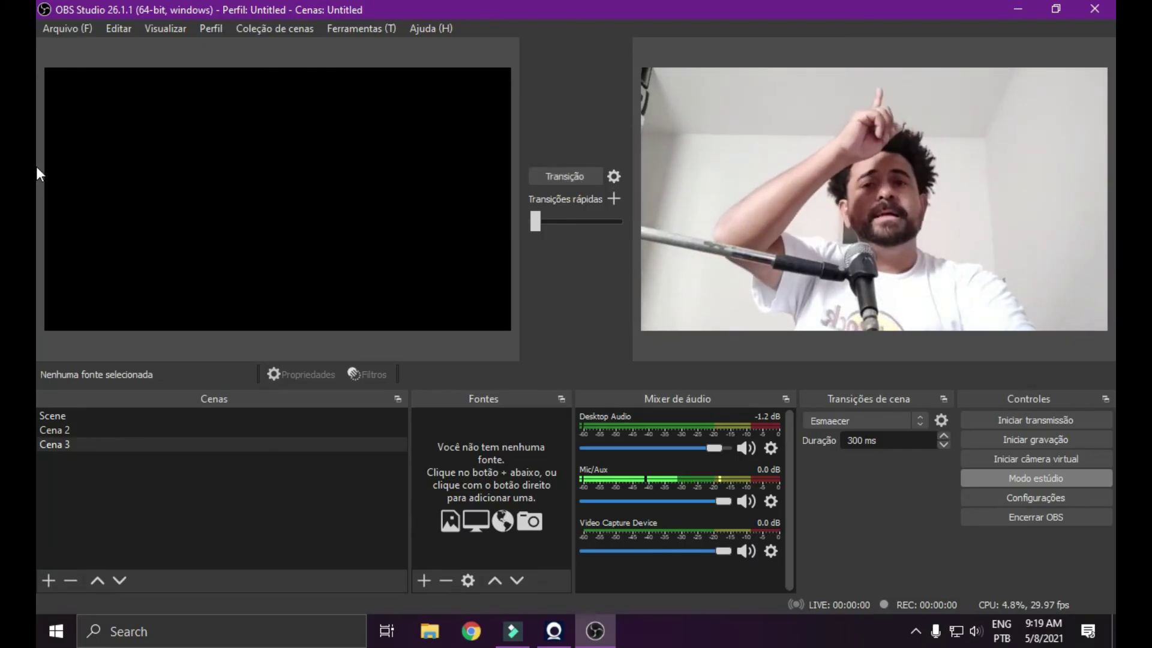
left_click(1036, 497)
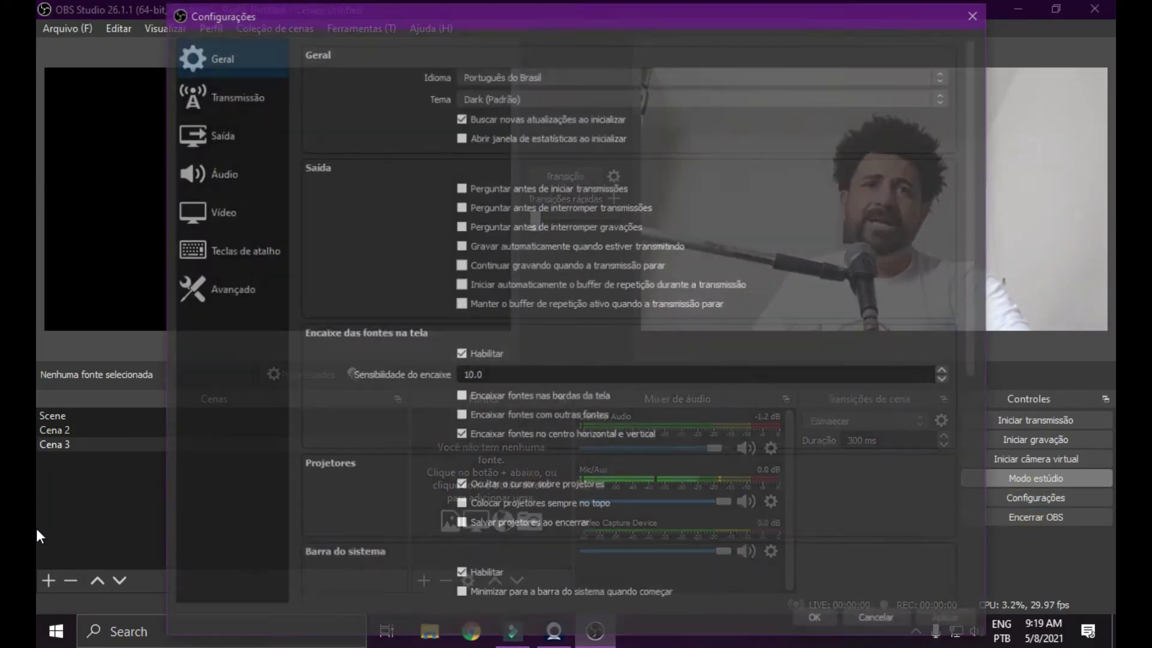
scroll(631, 318, "down", 10)
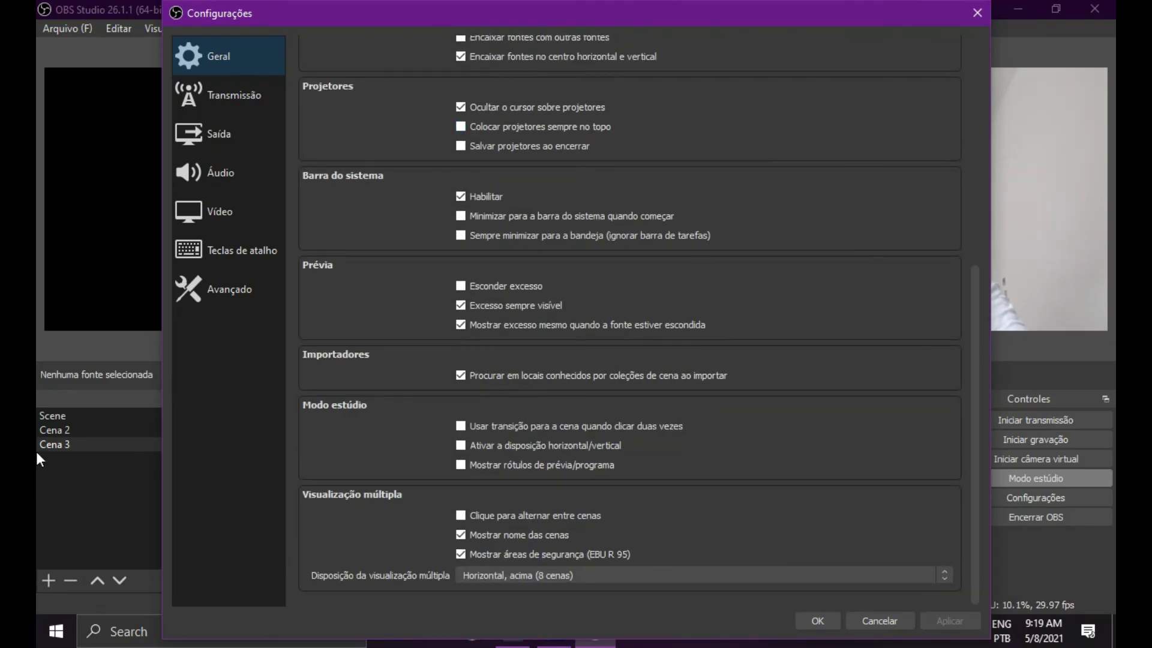
left_click(461, 465)
left_click(945, 620)
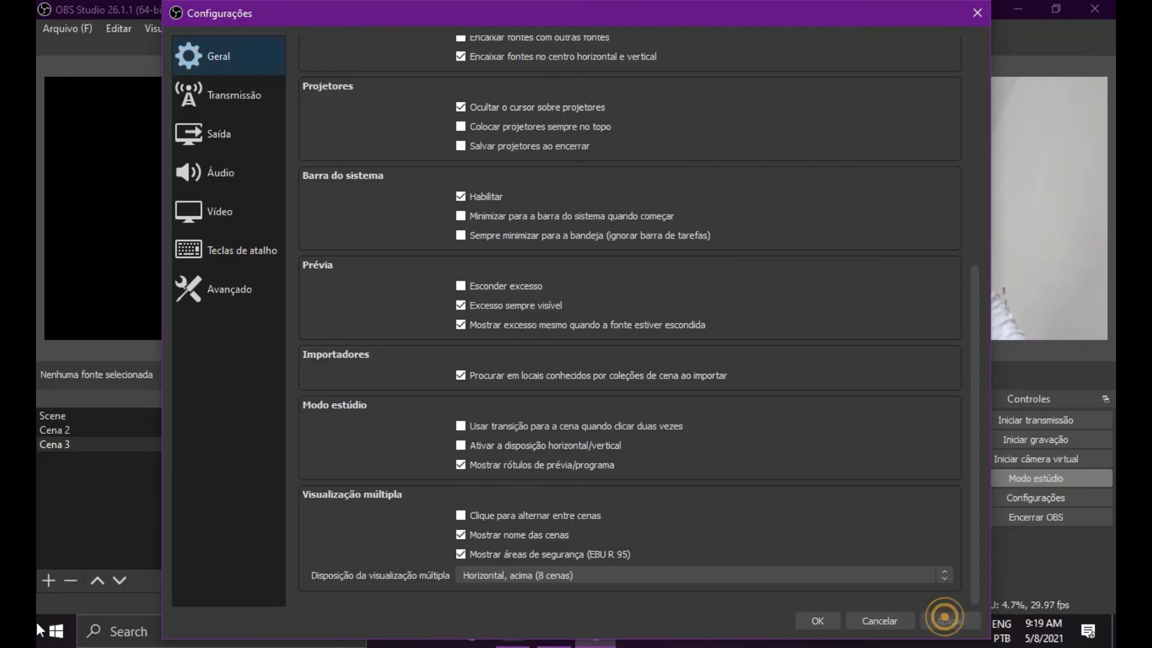
left_click(818, 621)
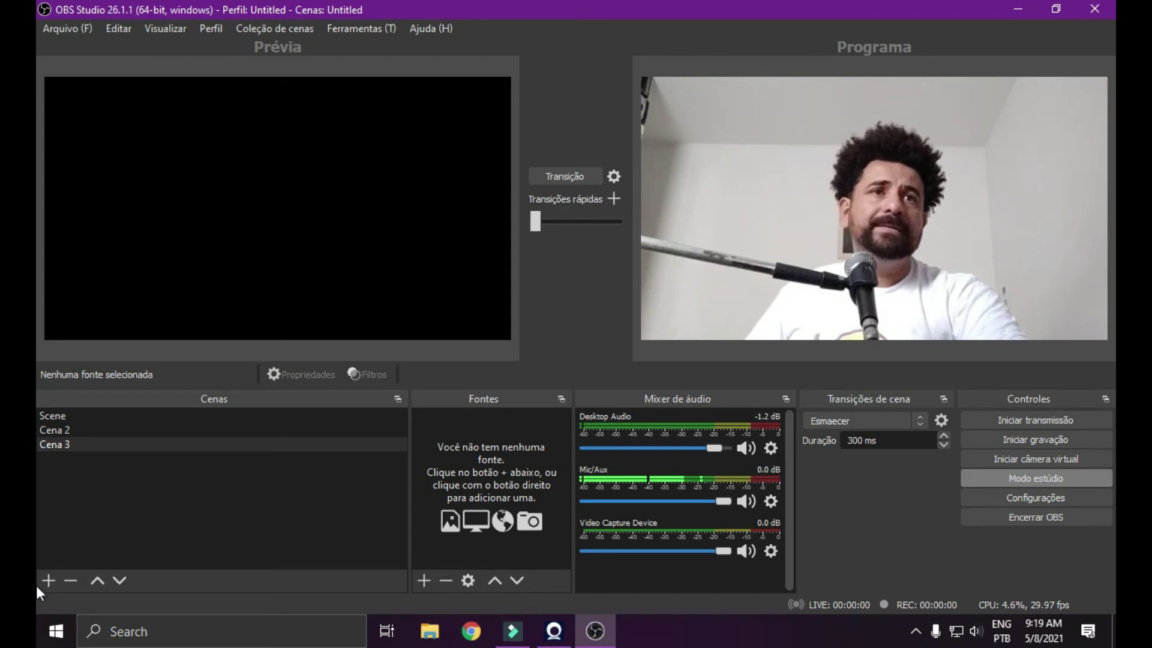
- Open the multiview in its own window ("Visualização múltipla (janela)"), then widen and place it over the Prévia area
left_click(991, 498)
scroll(630, 324, "down", 10)
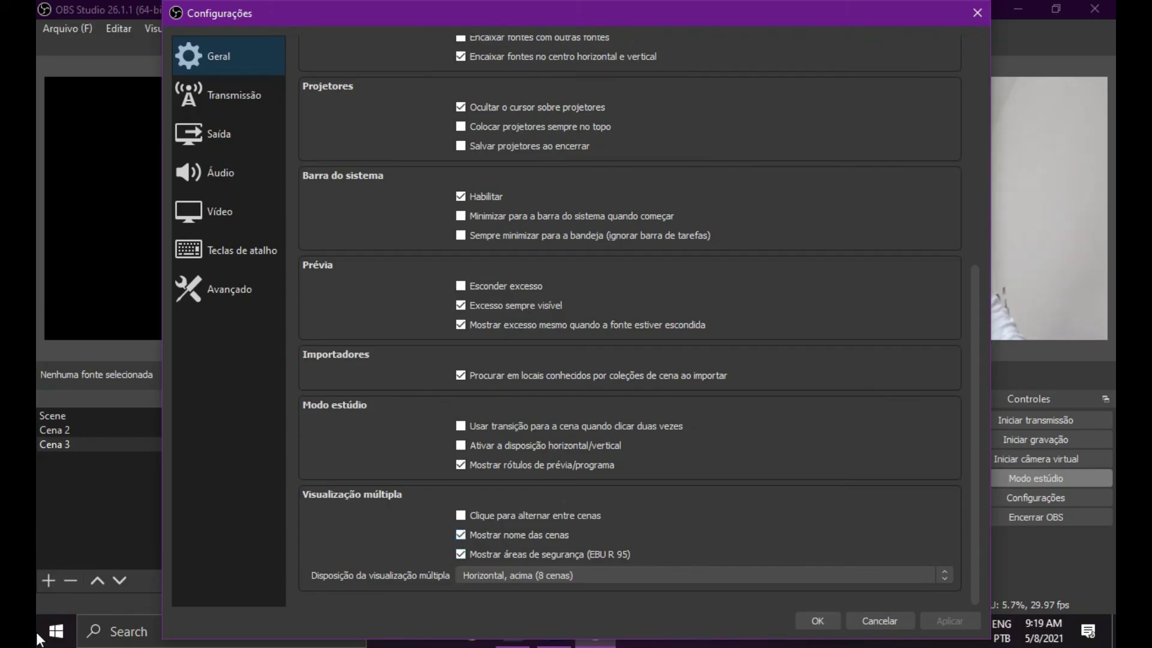
key("Return")
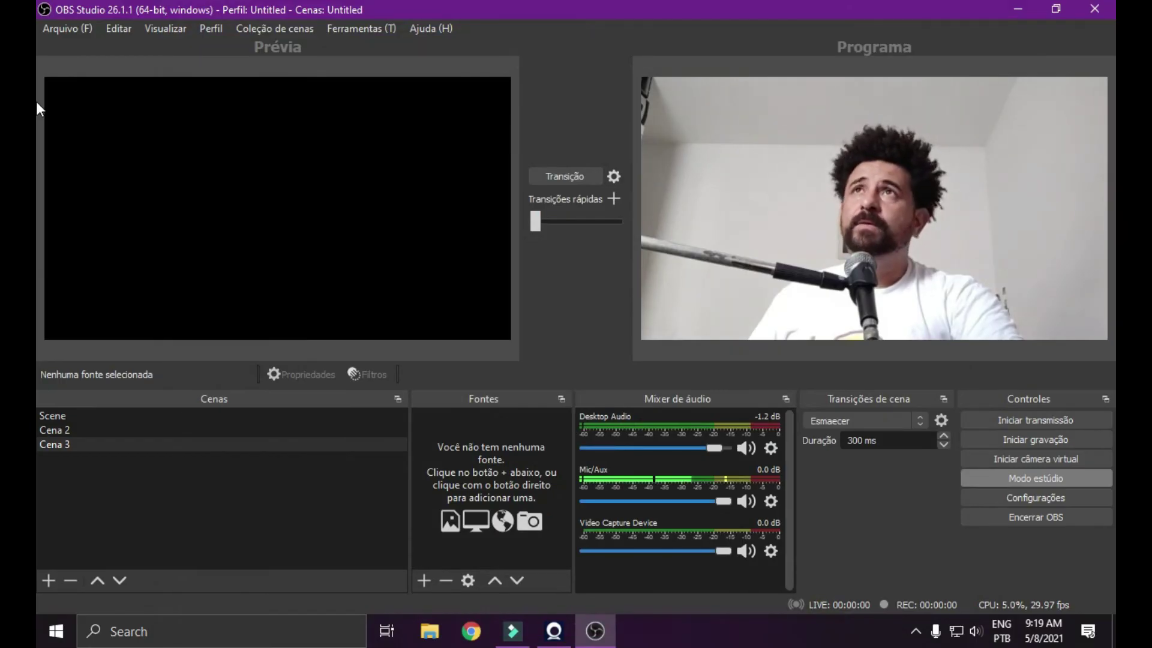
key("alt+v")
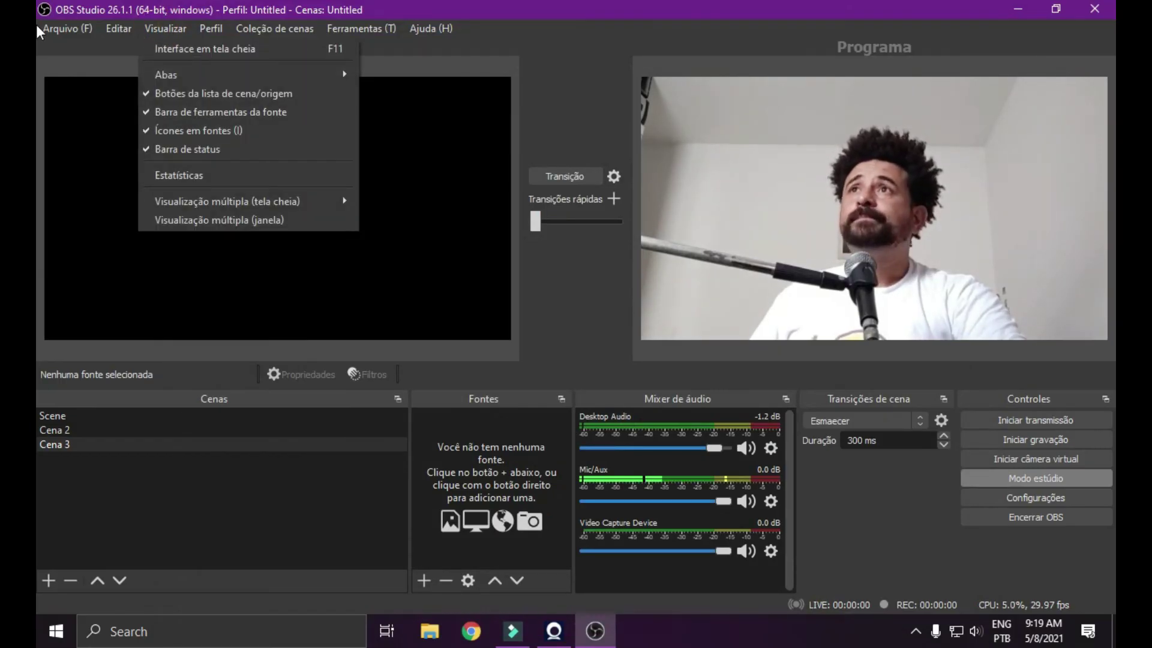
key("Right")
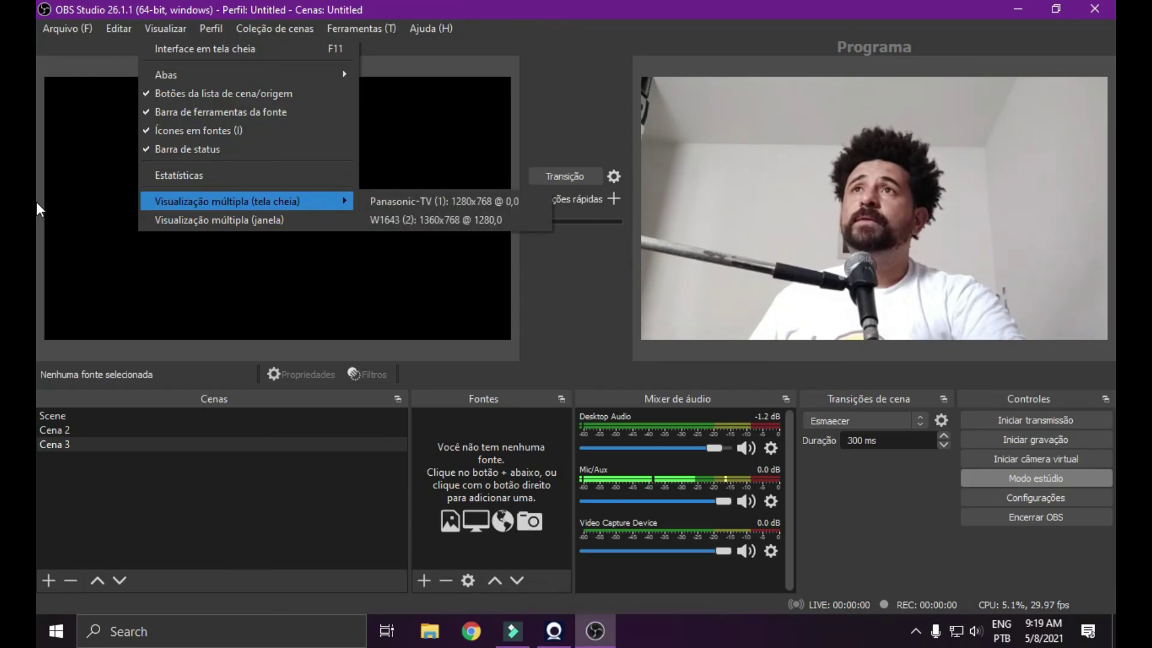
key("Down")
key("Up")
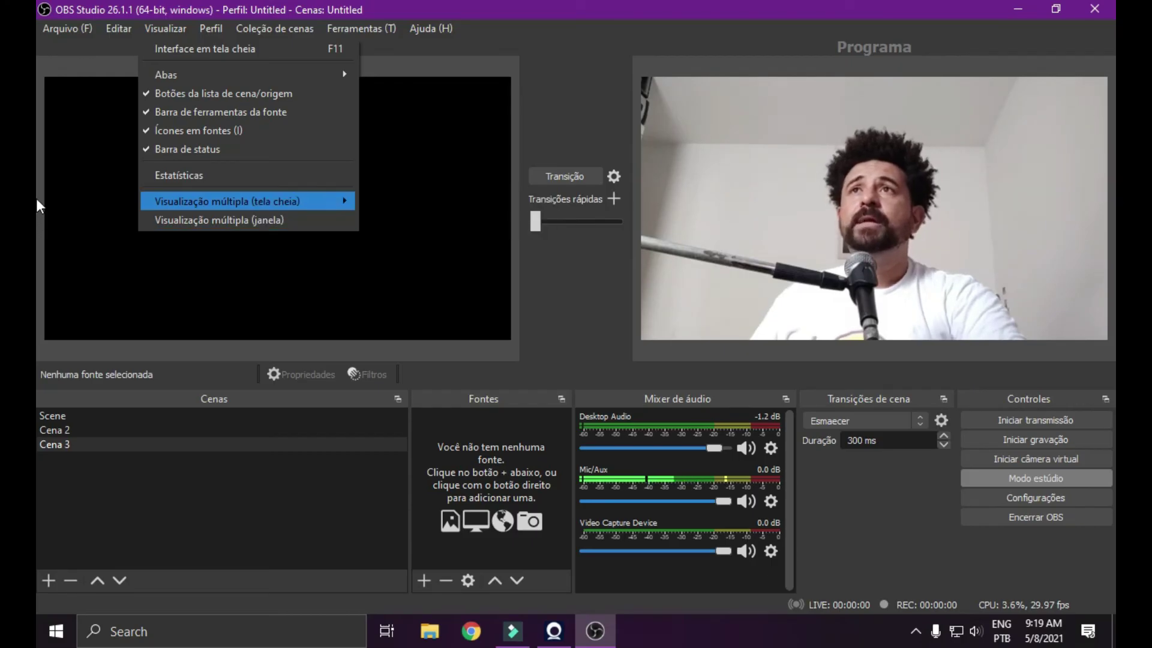
key("Right")
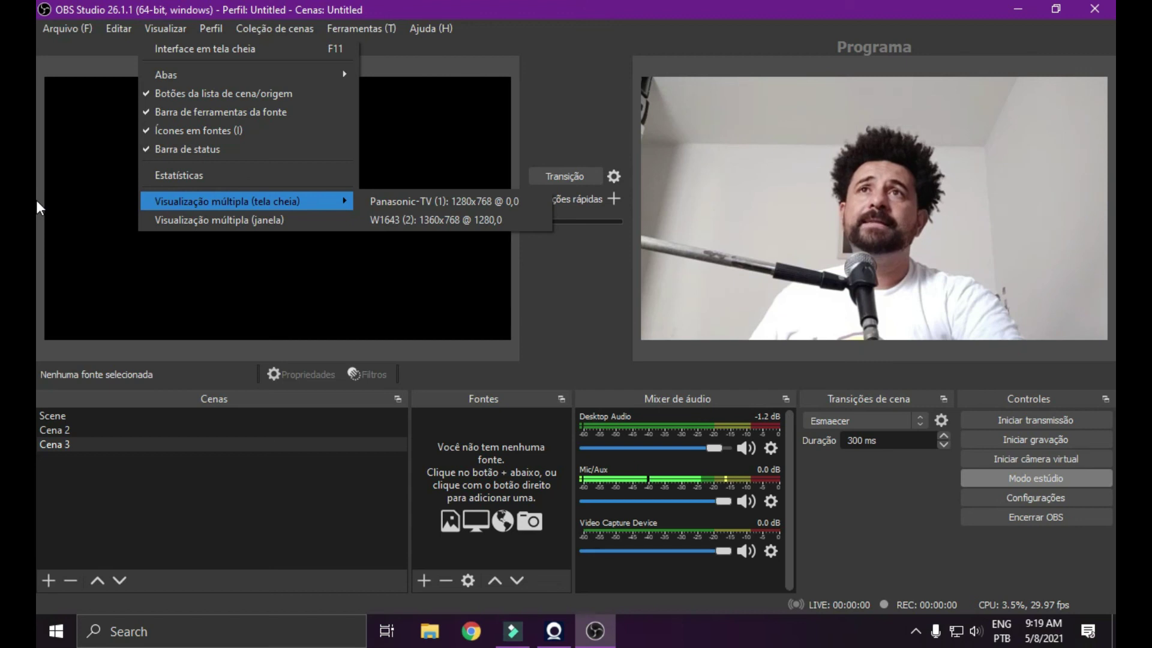
key("Down")
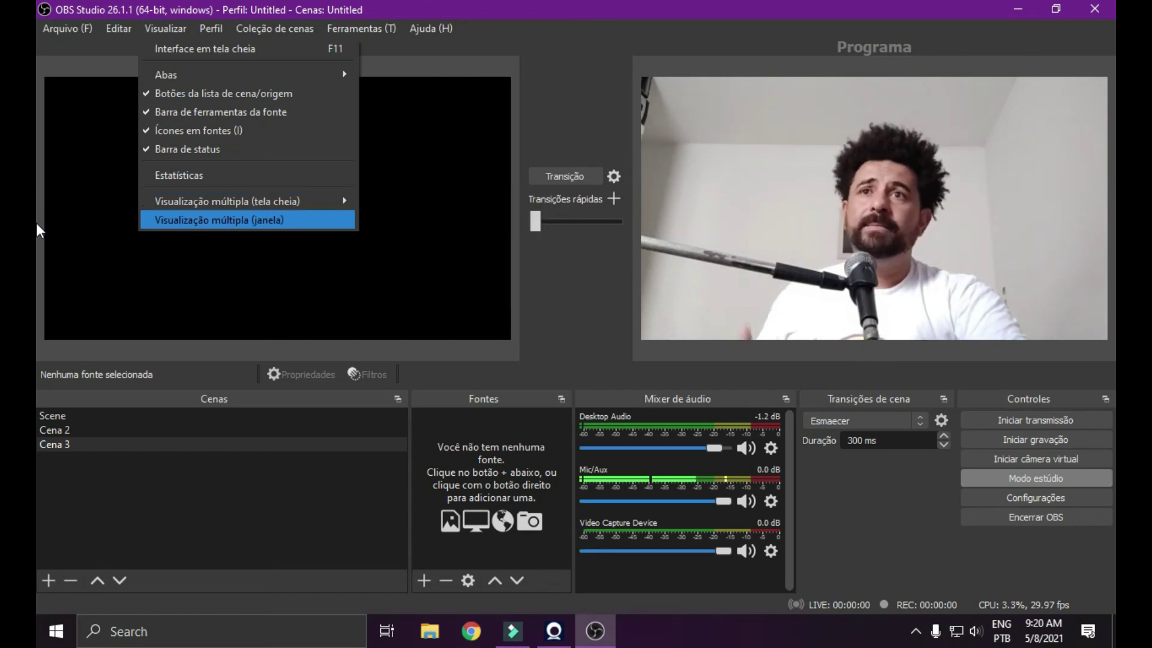
key("Return")
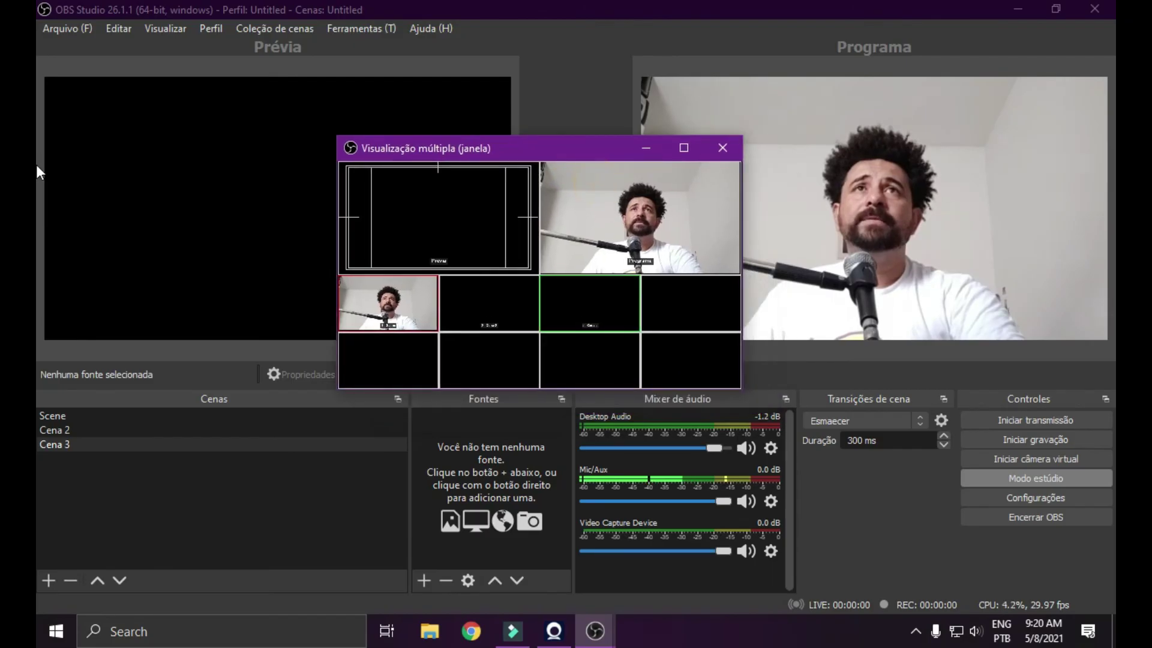
left_click_drag(739, 378, 811, 419)
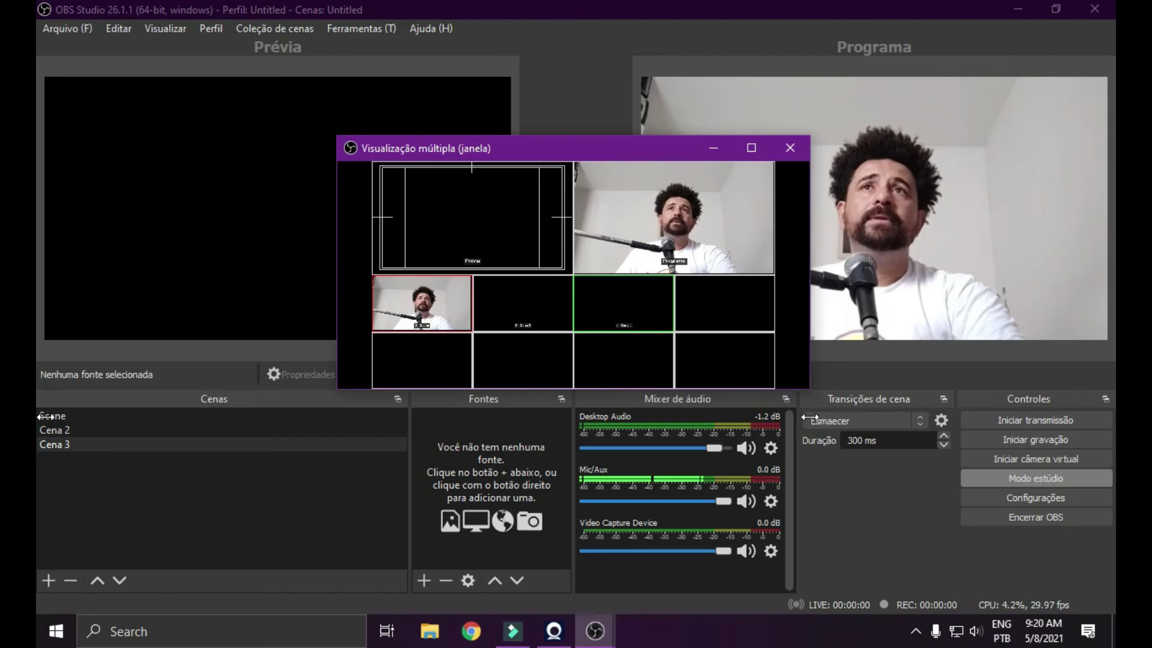
left_click_drag(560, 150, 383, 103)
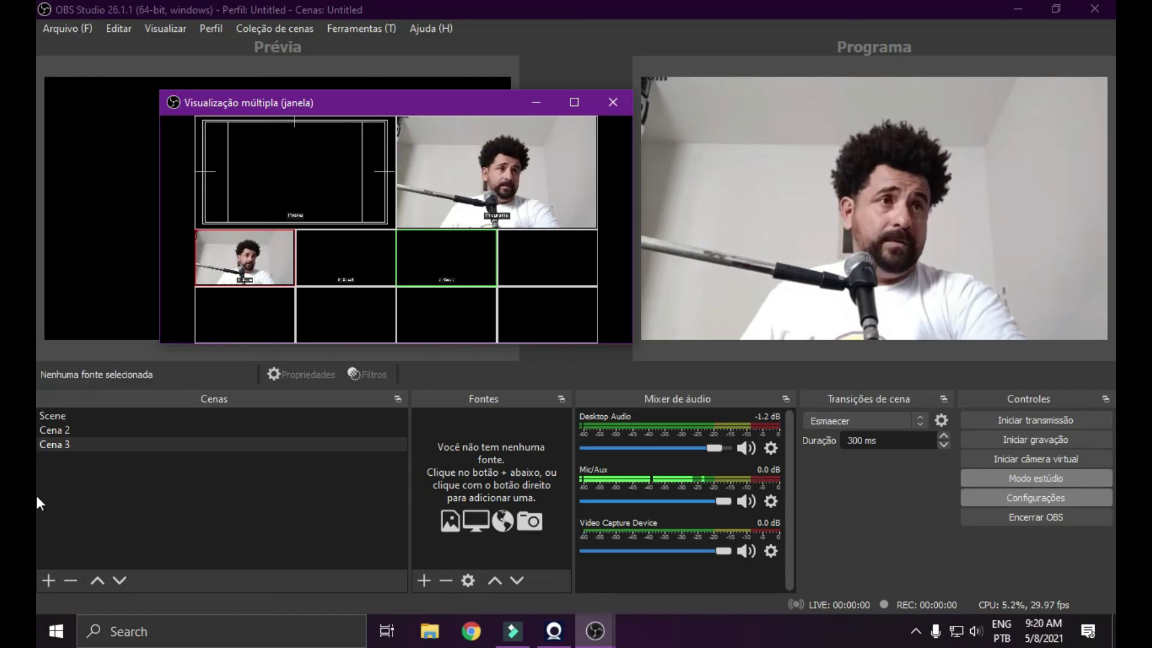
- Enable "Clique para alternar entre cenas" in the "Visualização múltipla" settings, then apply and confirm
left_click(1036, 497)
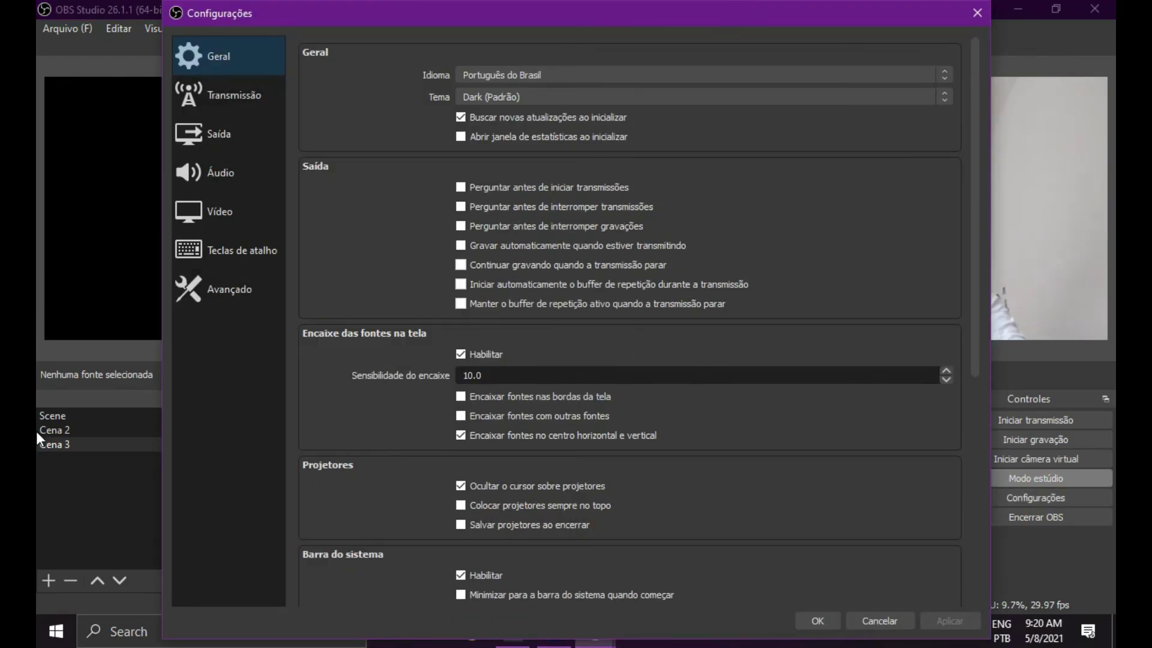
scroll(630, 324, "down", 8)
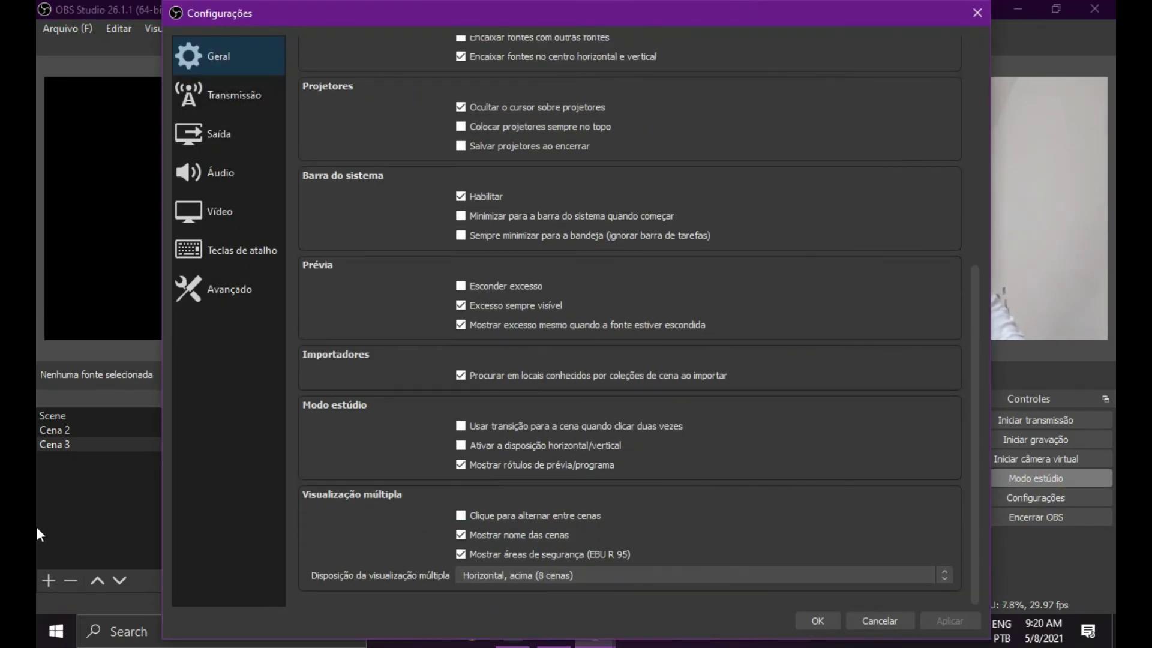
left_click(461, 515)
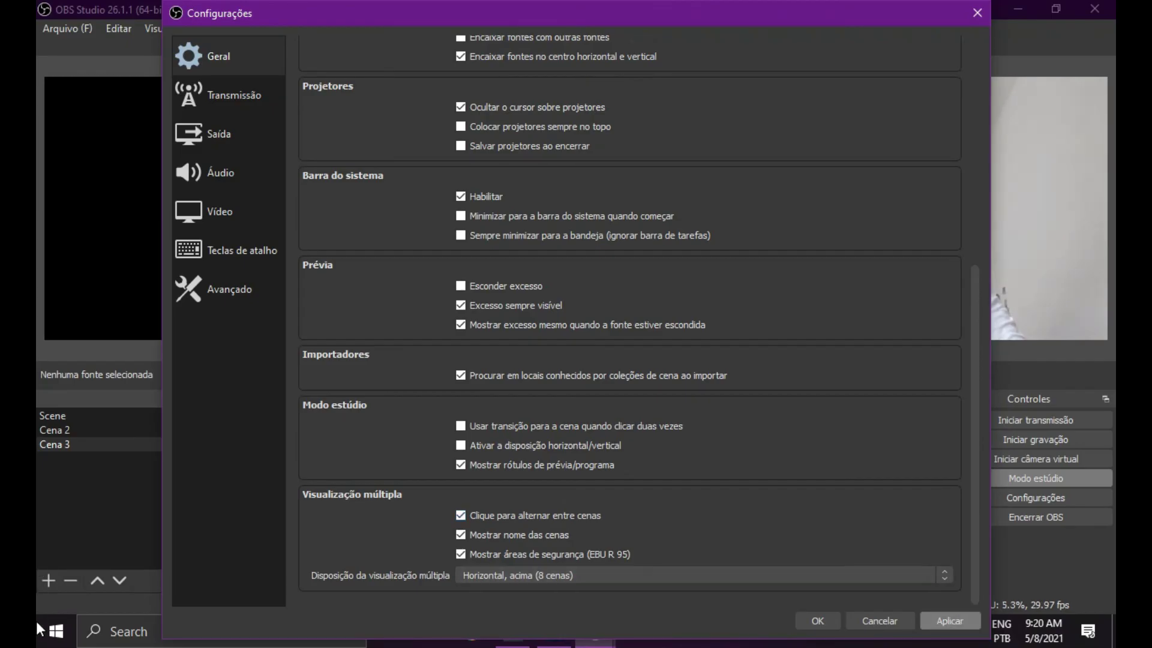
left_click(951, 621)
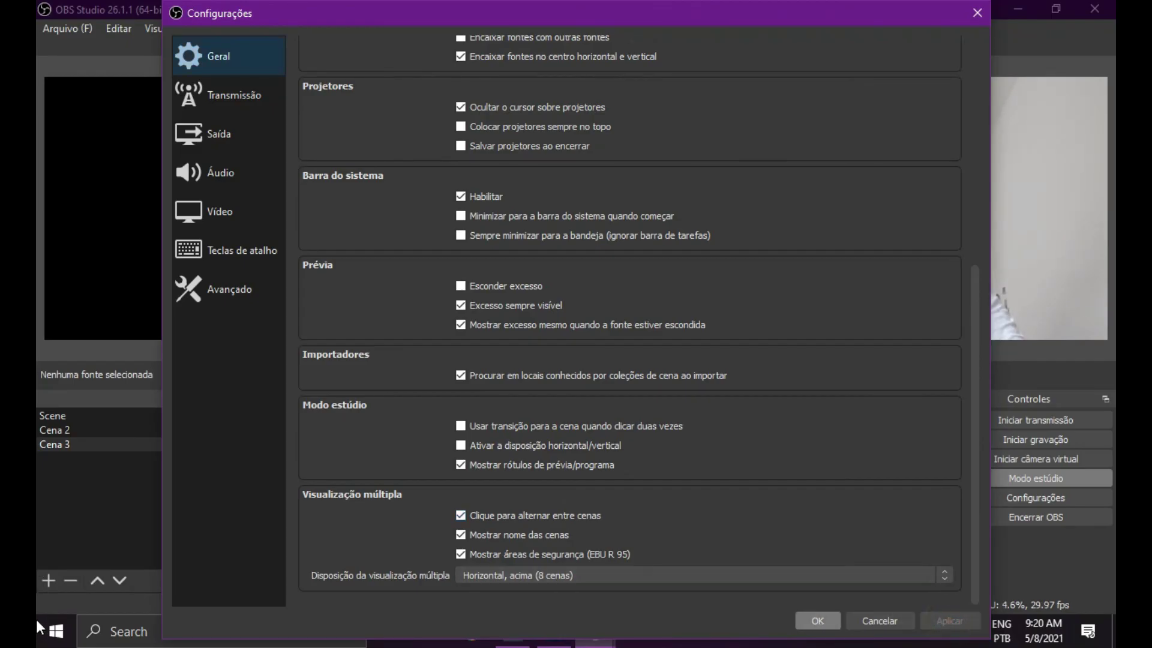
left_click(818, 620)
- Bring the multiview window back to the front and preview Cena 2, Cena 3 and Scene in turn from it
left_click(596, 630)
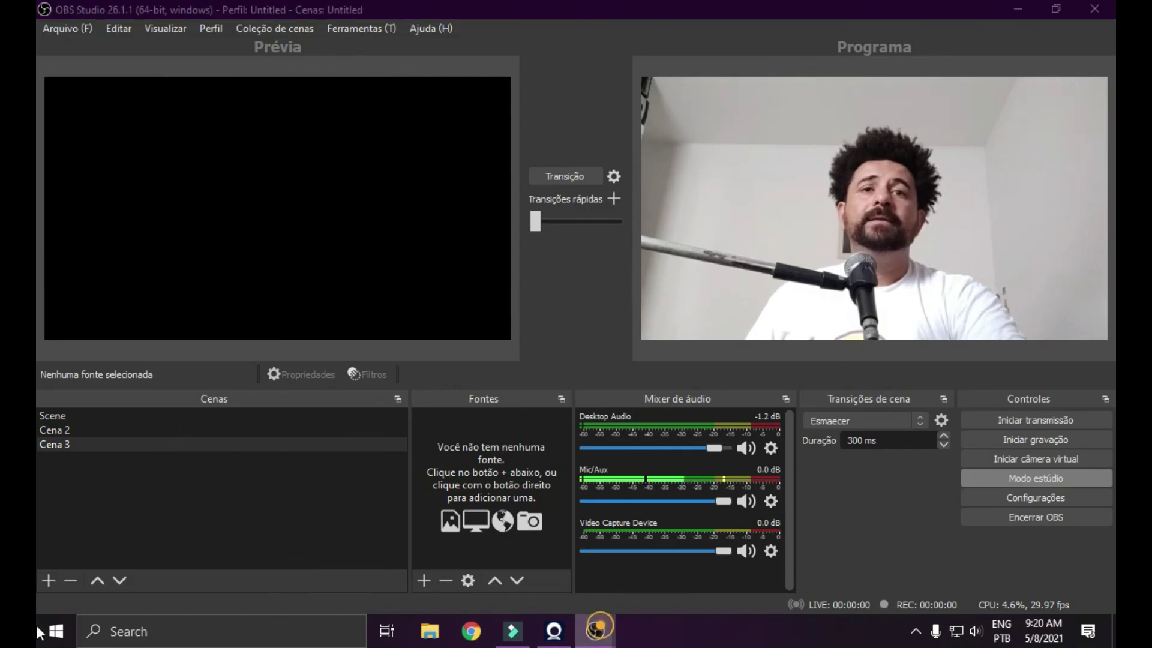
left_click(659, 575)
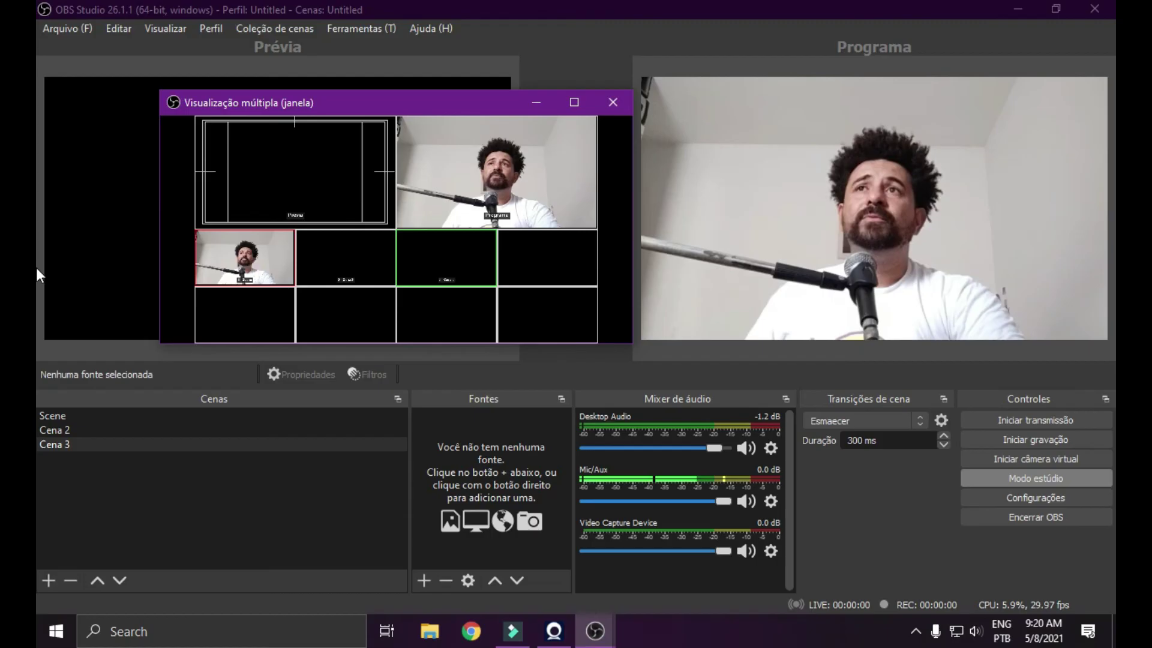
left_click(314, 265)
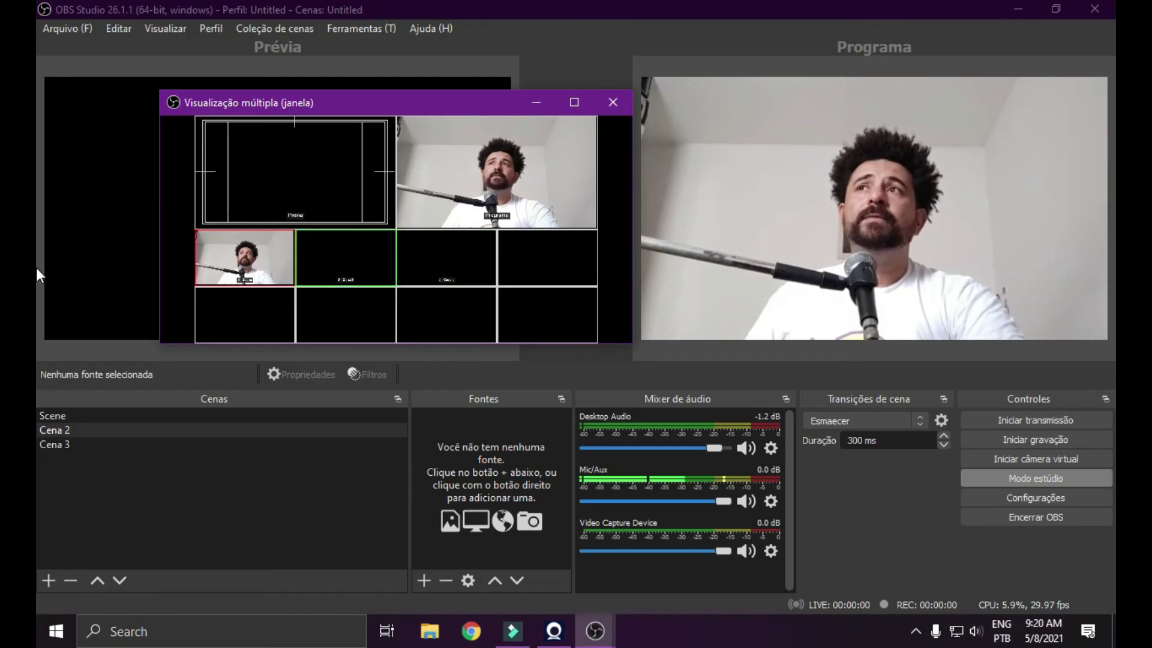
left_click(436, 257)
left_click(246, 264)
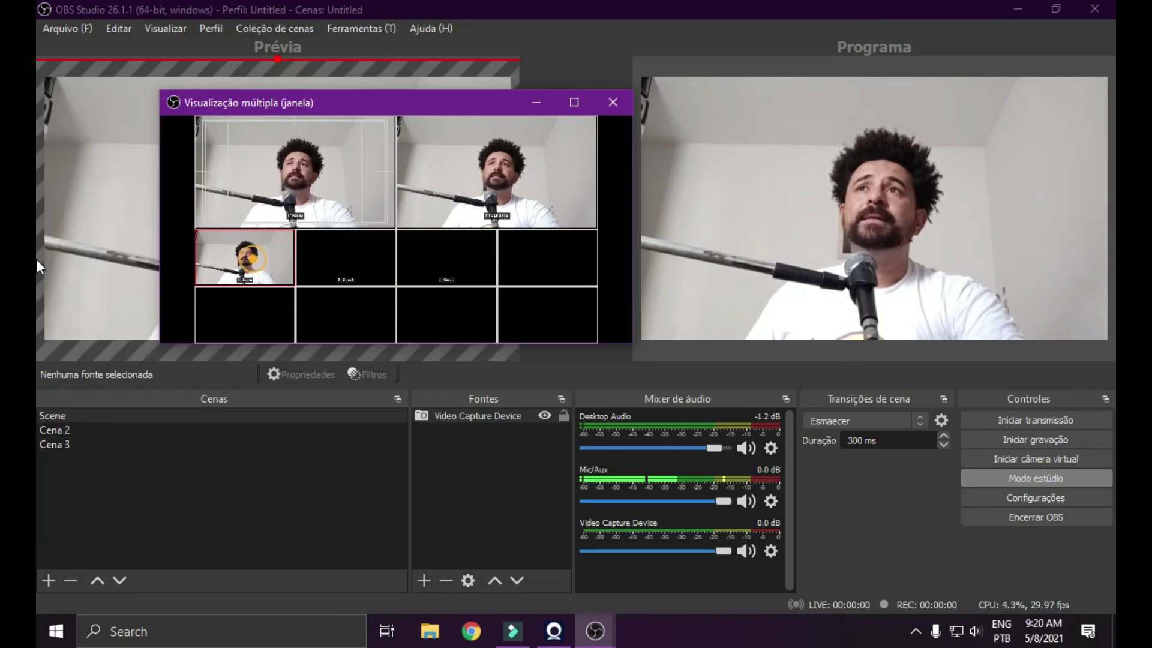
- Move the multiview window away from the Prévia area and switch the preview to Cena 2 from the multiview
left_click_drag(393, 102, 631, 294)
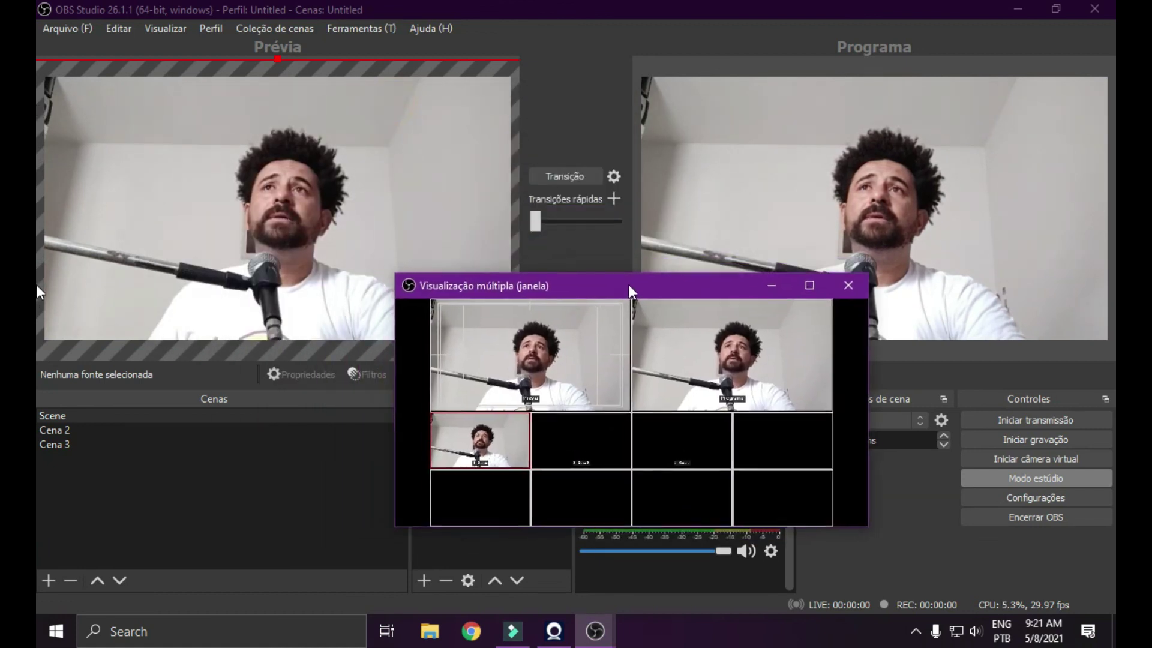
left_click(565, 442)
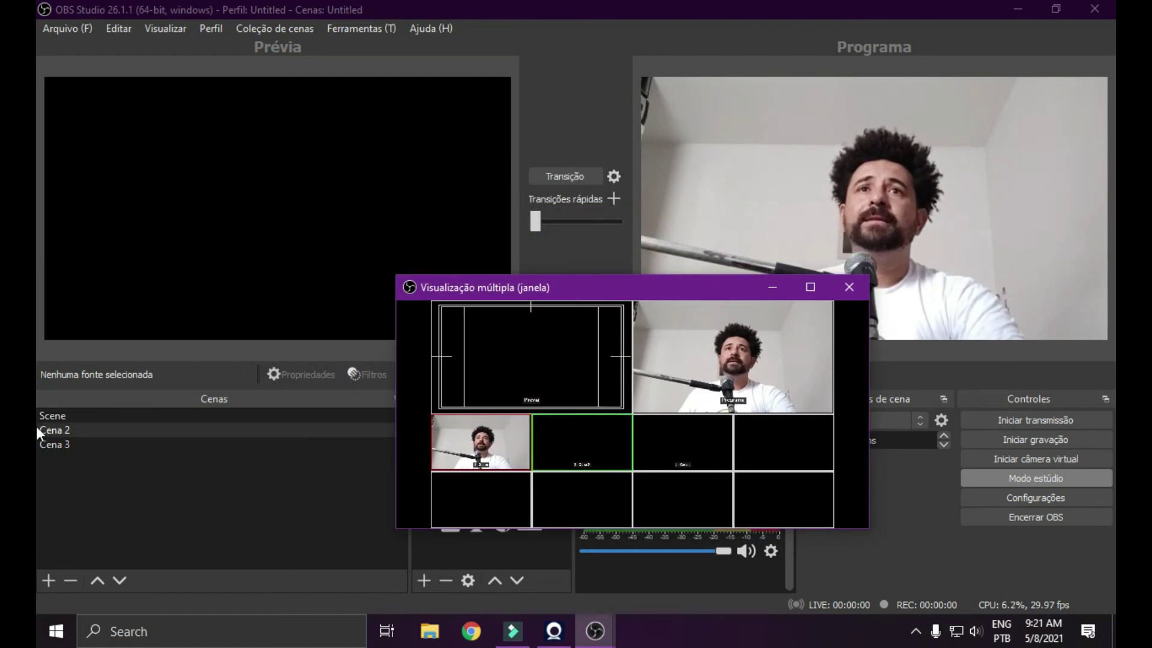
- Preview Cena 3, Cena 2, Scene and again Cena 3 in turn from the multiview, then close the multiview window
left_click(683, 441)
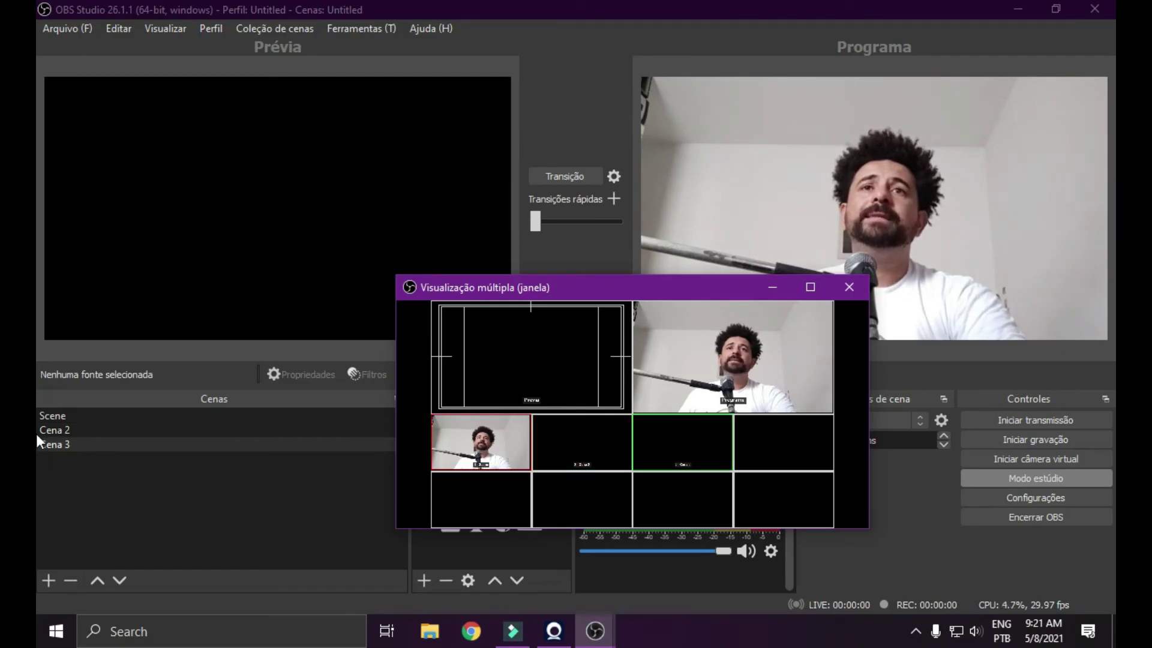
left_click(554, 435)
left_click(480, 443)
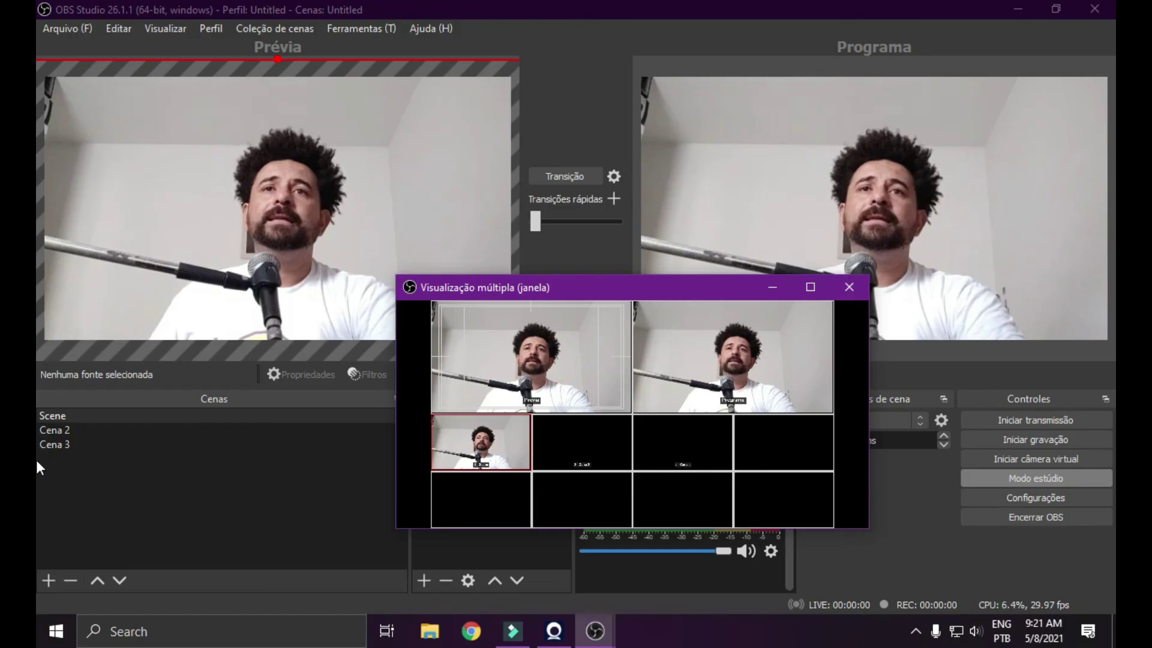
left_click(36, 444)
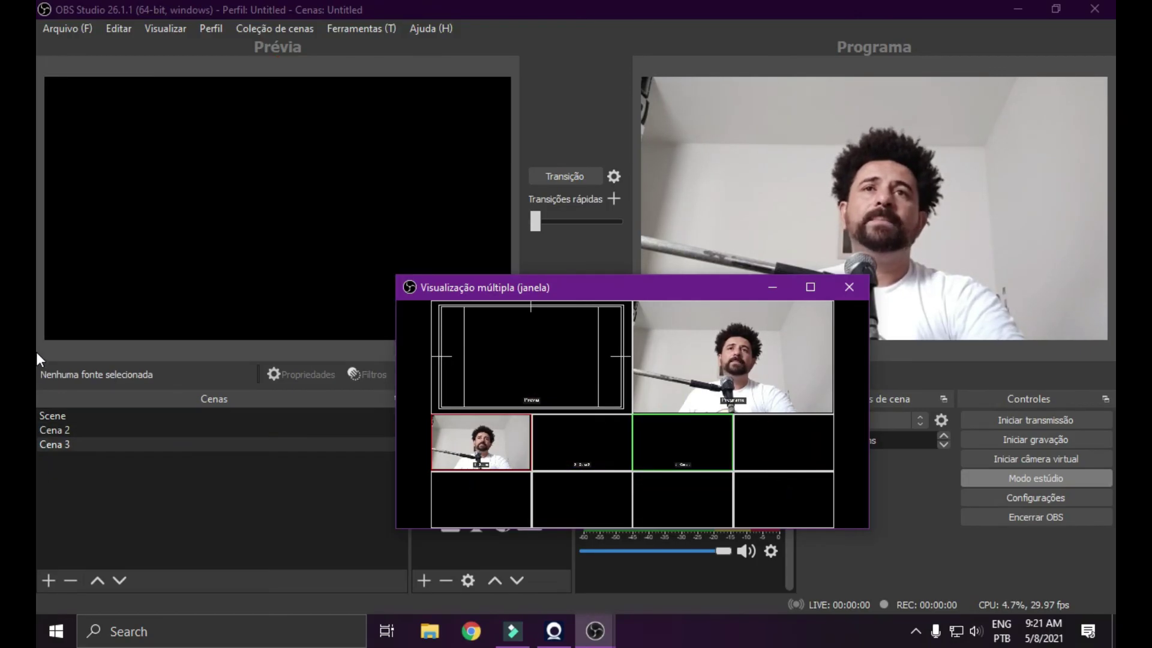
left_click_drag(720, 287, 633, 290)
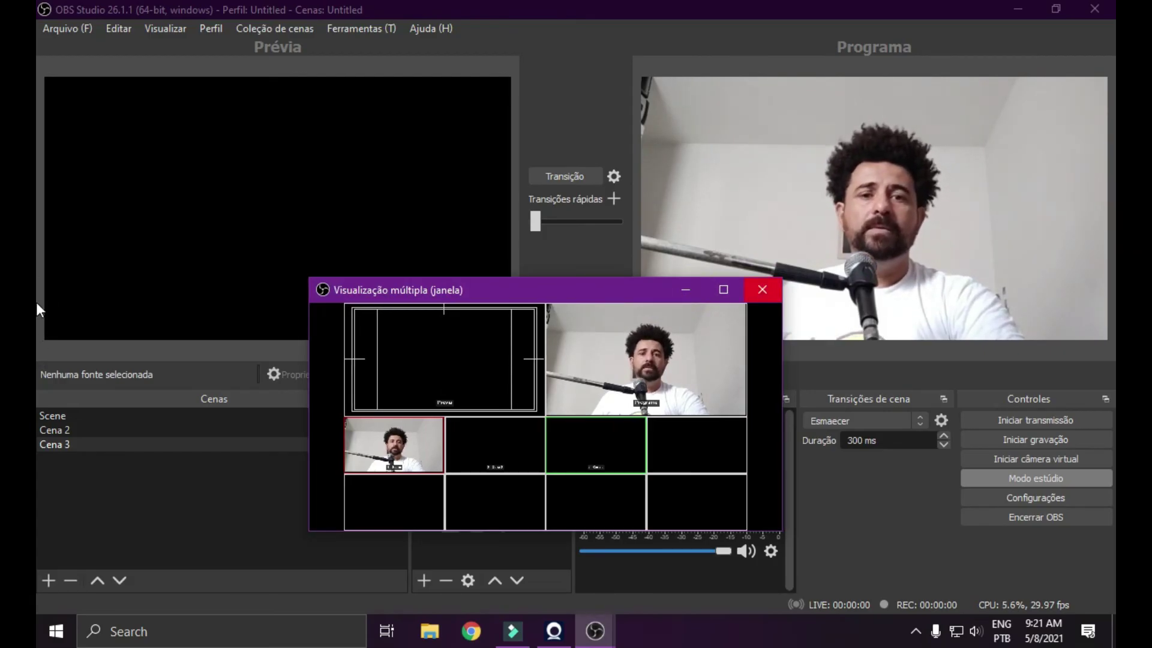
left_click(762, 290)
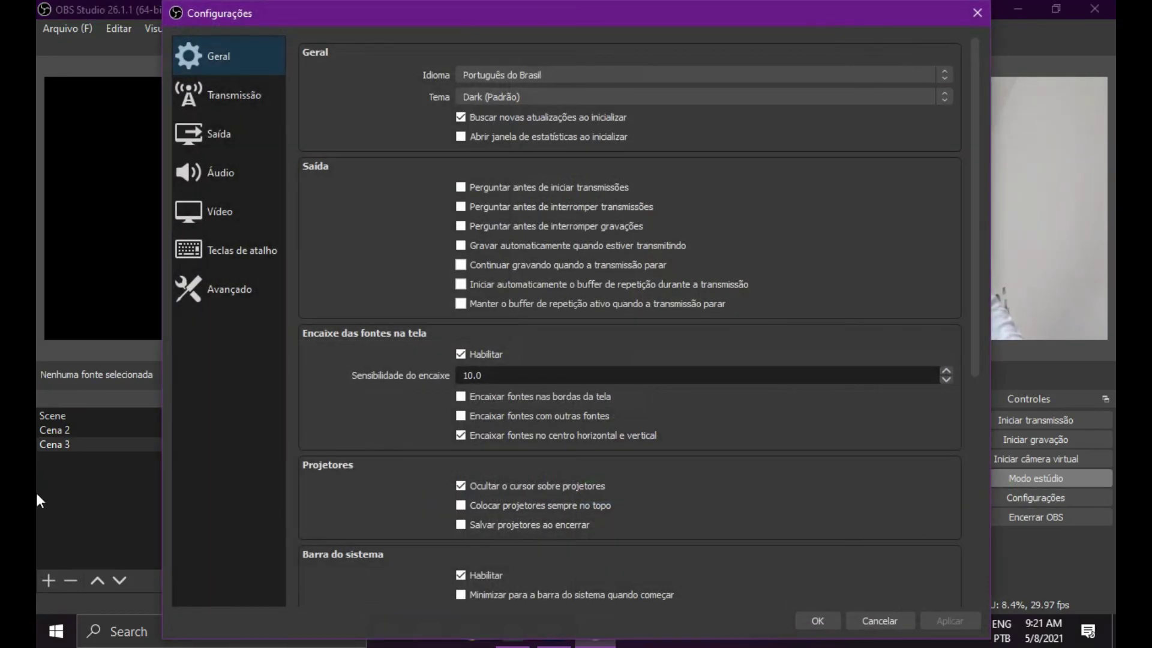
- Set "Disposição da visualização múltipla" to "Horizontal, acima (24 cenas)" in the general settings, then apply and confirm
scroll(36, 501, "down", 10)
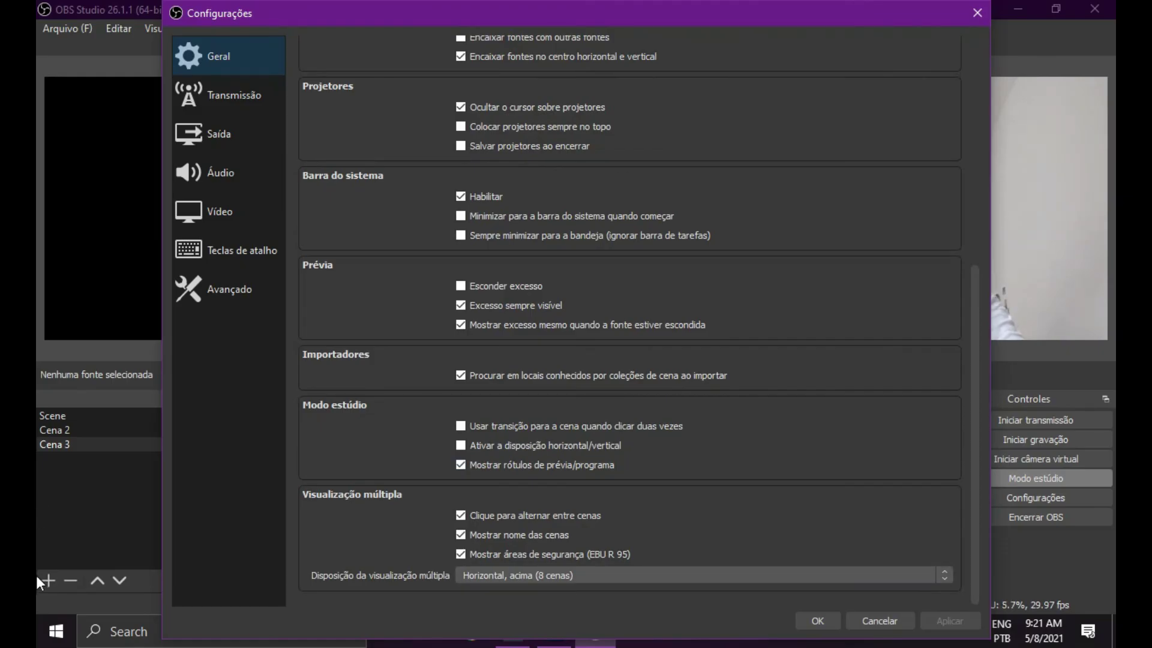
left_click(702, 575)
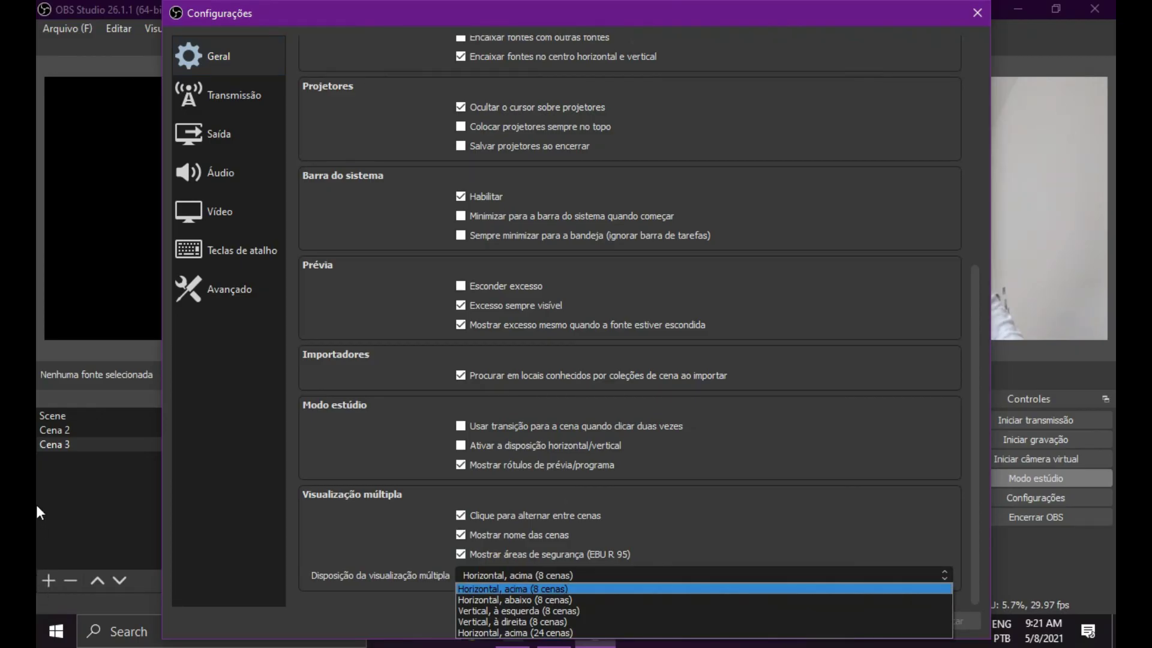
key("Down")
key("Down")
key("Down")
key("Down")
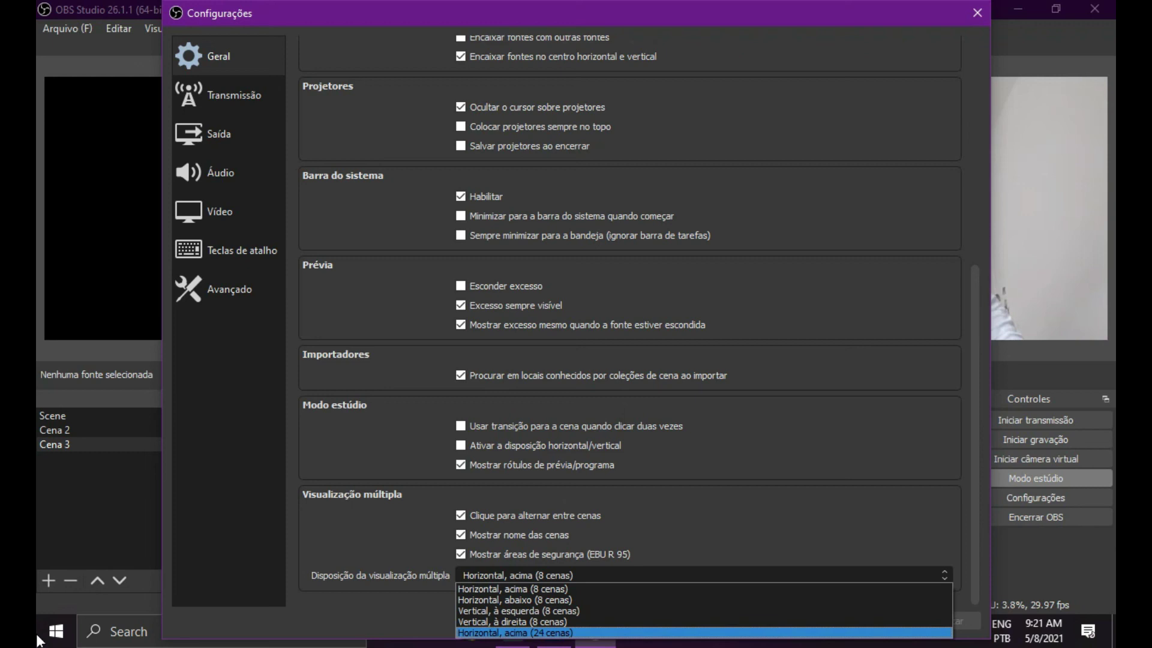
key("Up")
key("Down")
key("Up")
key("Up")
key("Up")
key("Up")
key("Down")
key("Down")
key("Up")
key("Up")
key("Down")
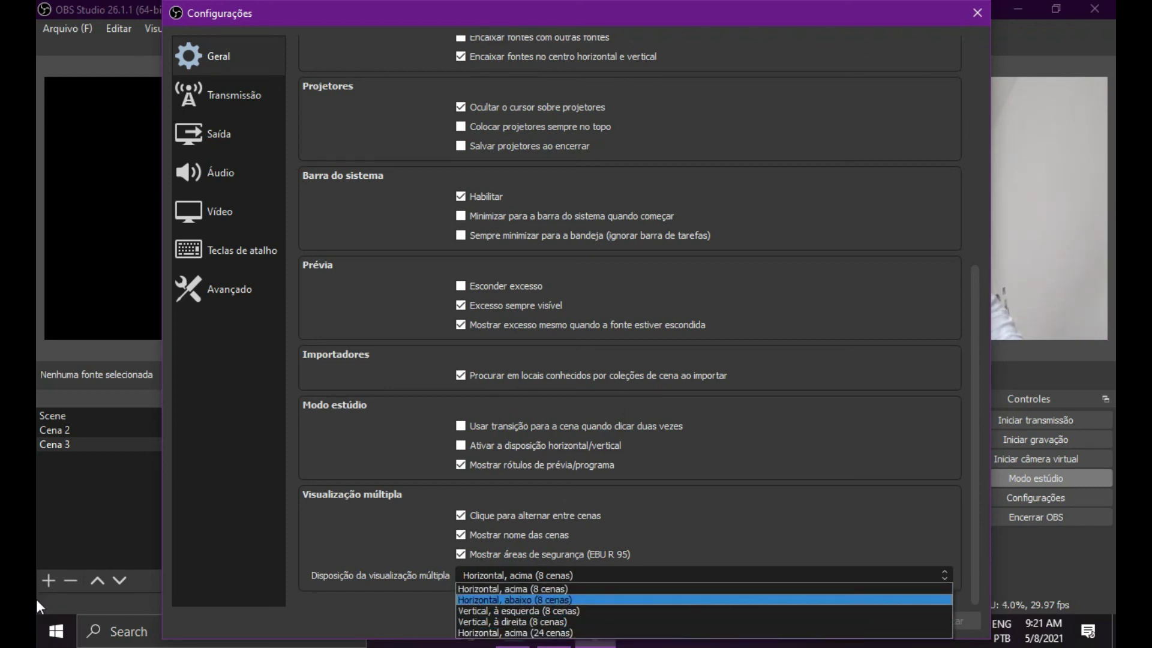
key("Down")
key("Down")
key("Down")
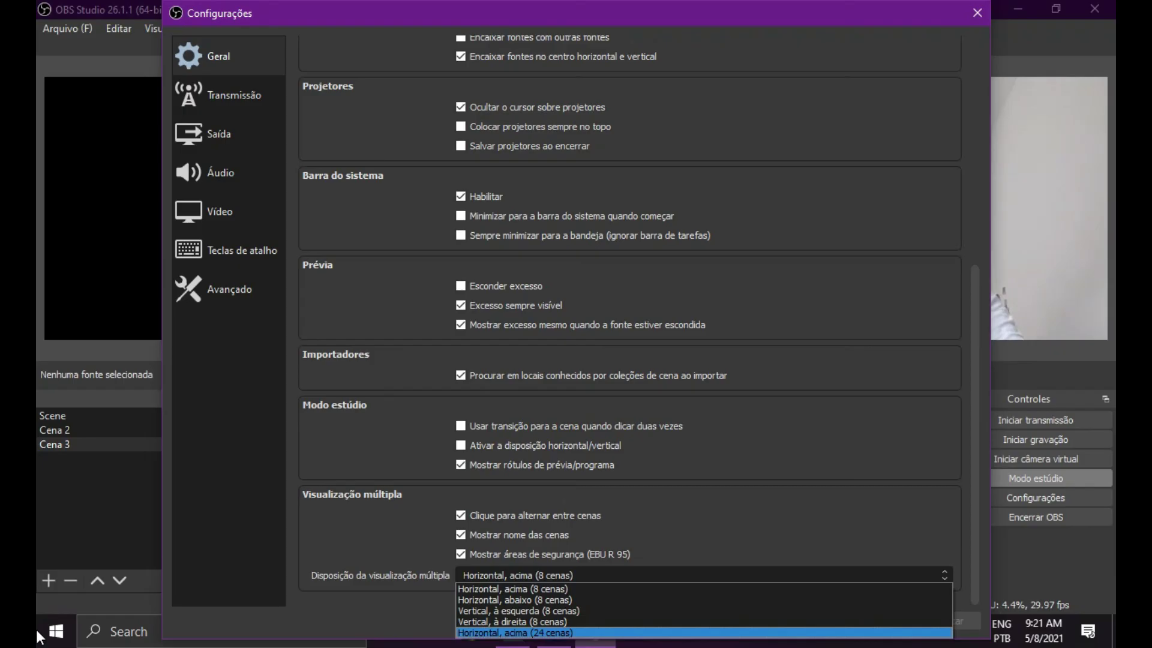
left_click(537, 632)
left_click(946, 621)
left_click(818, 621)
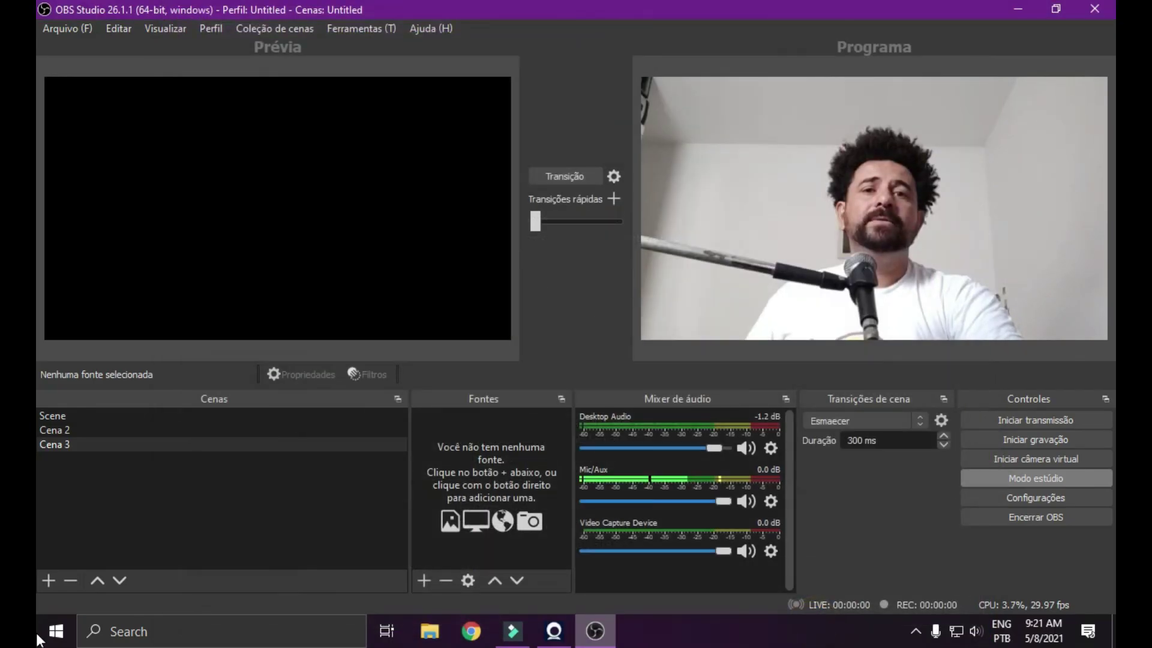
- Open the multiview in its own window and swap Cena 3 and Scene between preview and program, then swap them back
left_click(120, 29)
left_click(158, 29)
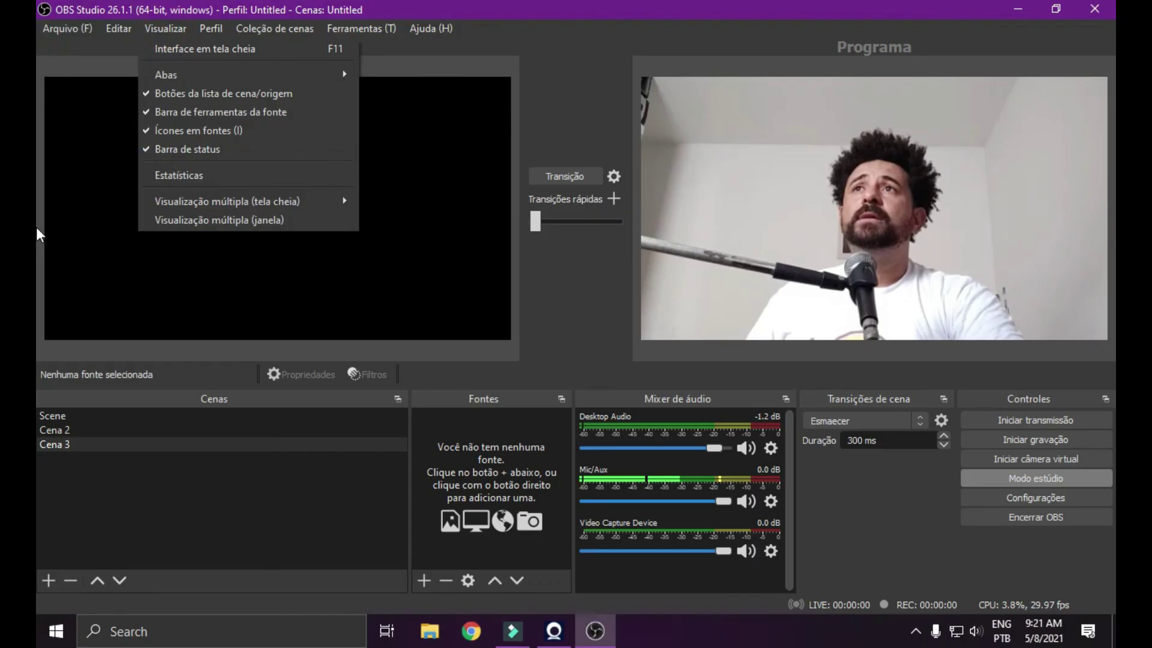
left_click(220, 218)
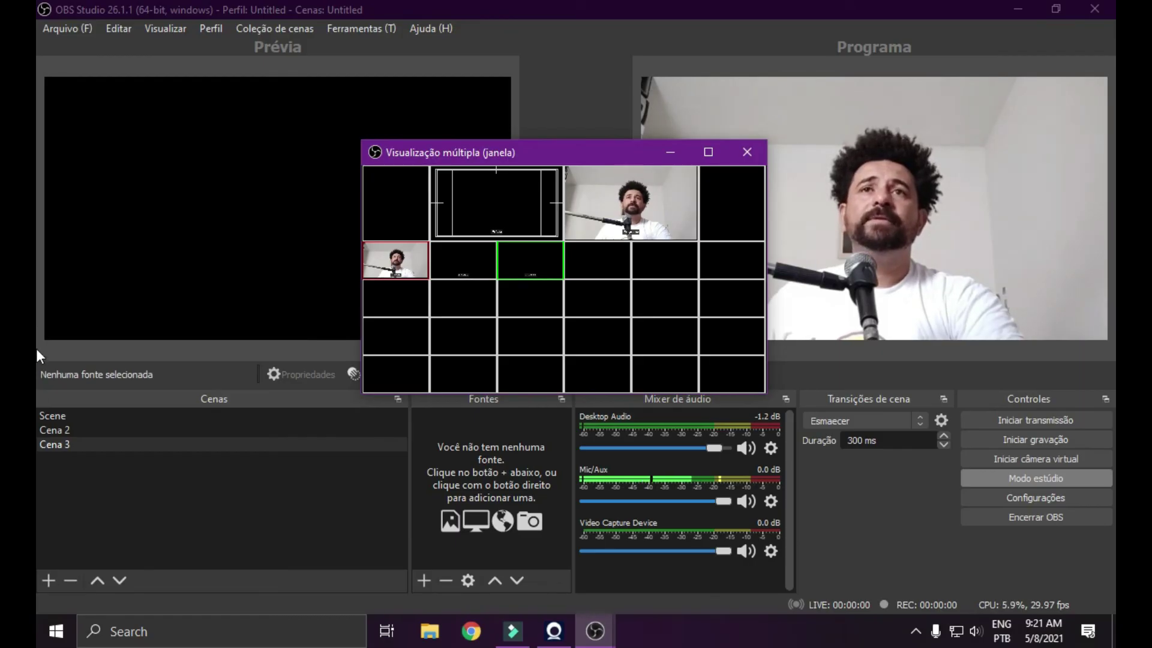
left_click_drag(581, 152, 348, 197)
left_click(565, 176)
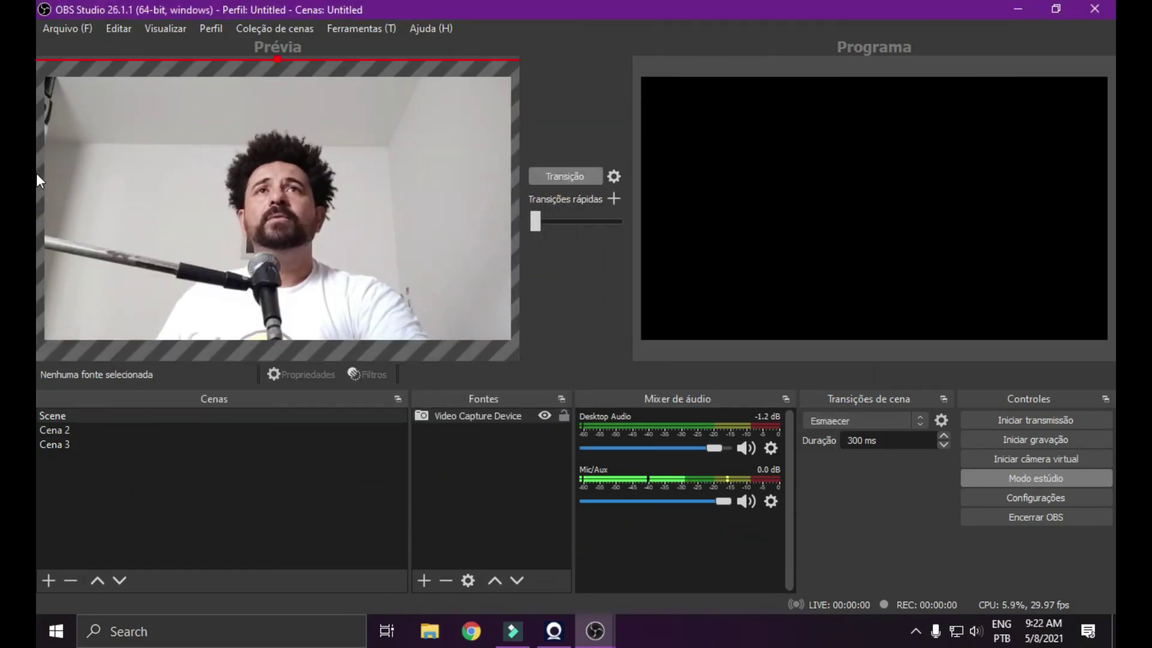
left_click(565, 176)
- Look through the Geral, Transmissão, Saída, Áudio, Vídeo, Teclas de atalho and Avançado settings, then close the settings without changing anything
left_click(1036, 497)
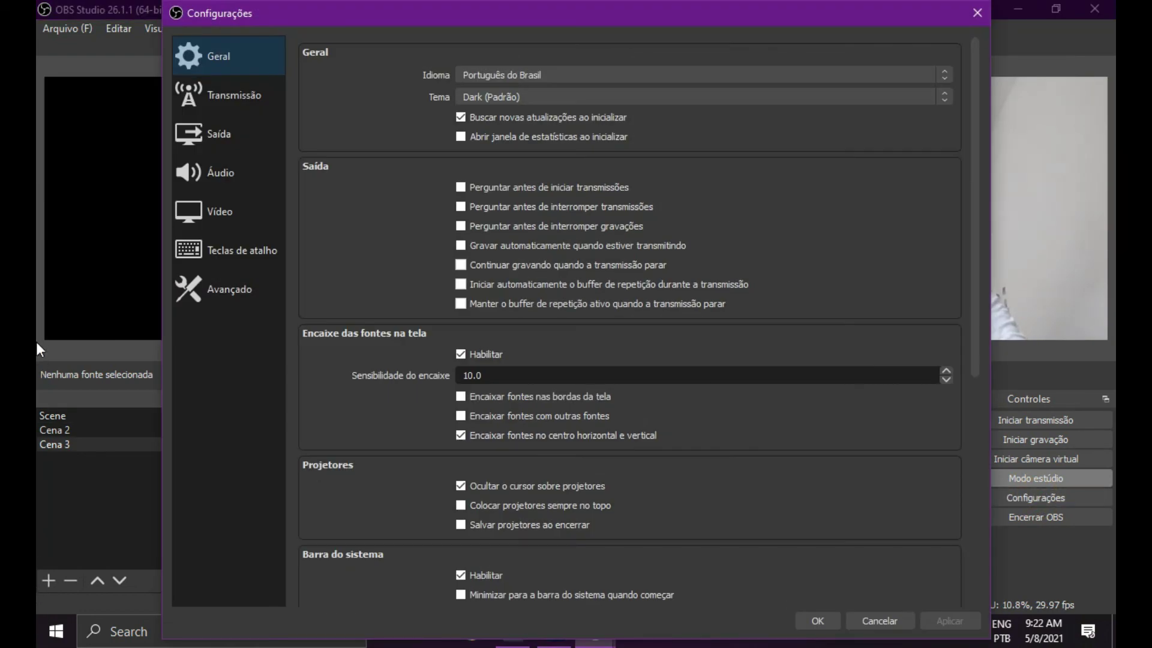
left_click_drag(974, 347, 973, 486)
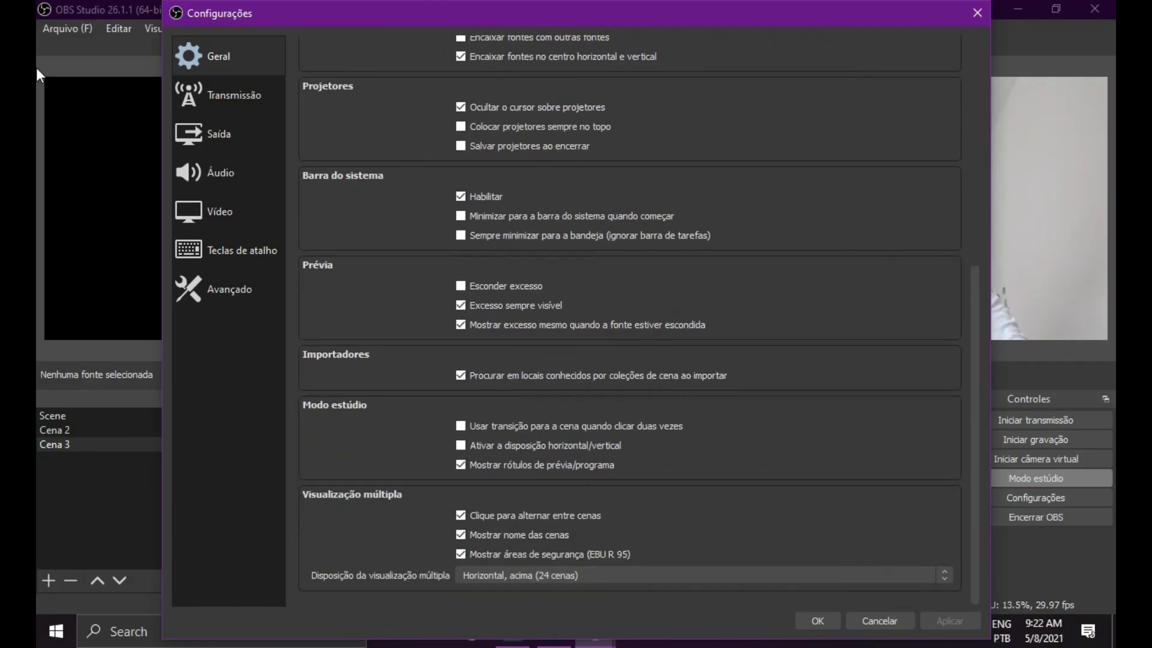
left_click(198, 93)
left_click(202, 132)
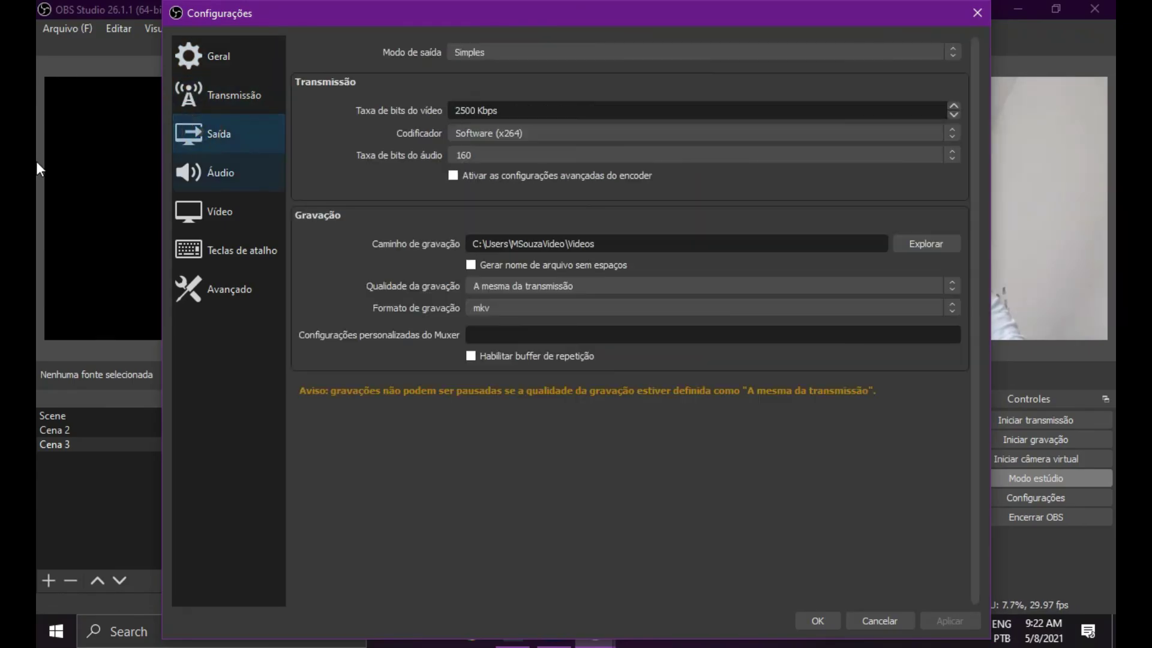
left_click(204, 172)
left_click(204, 210)
left_click(204, 250)
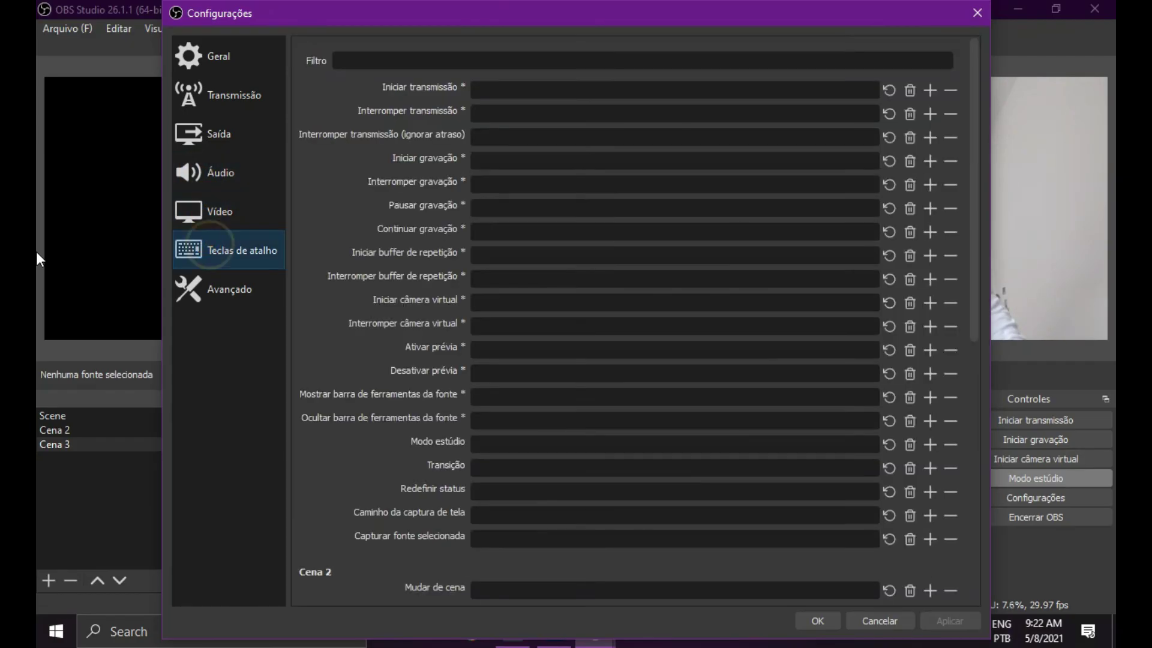
left_click(204, 289)
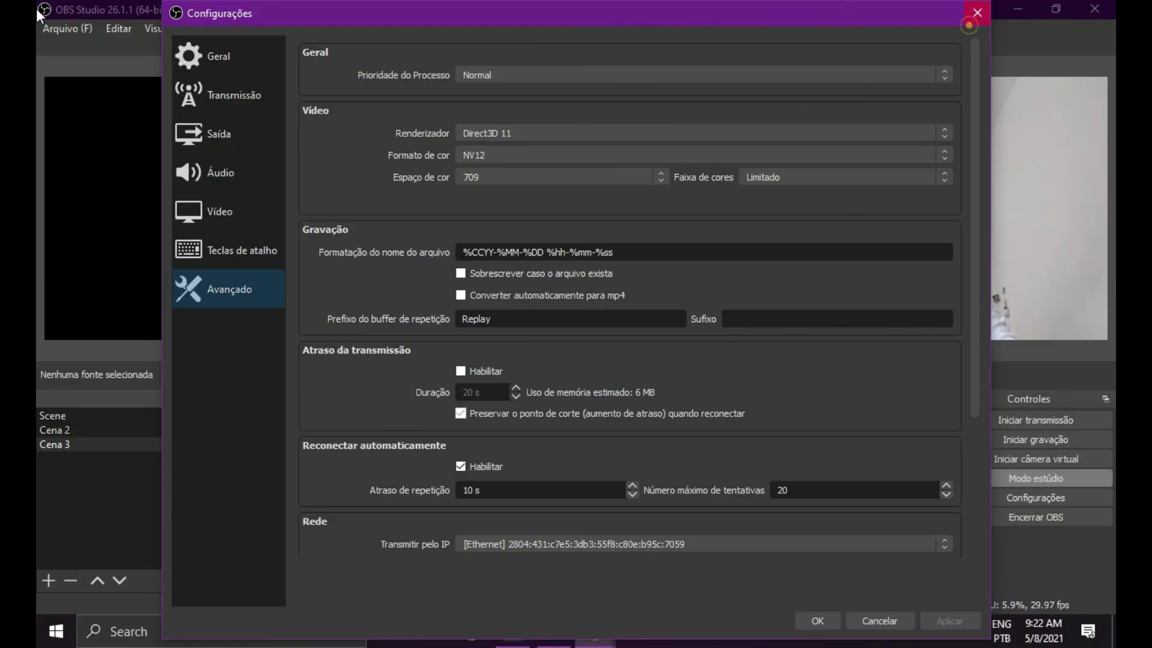
key("Escape")
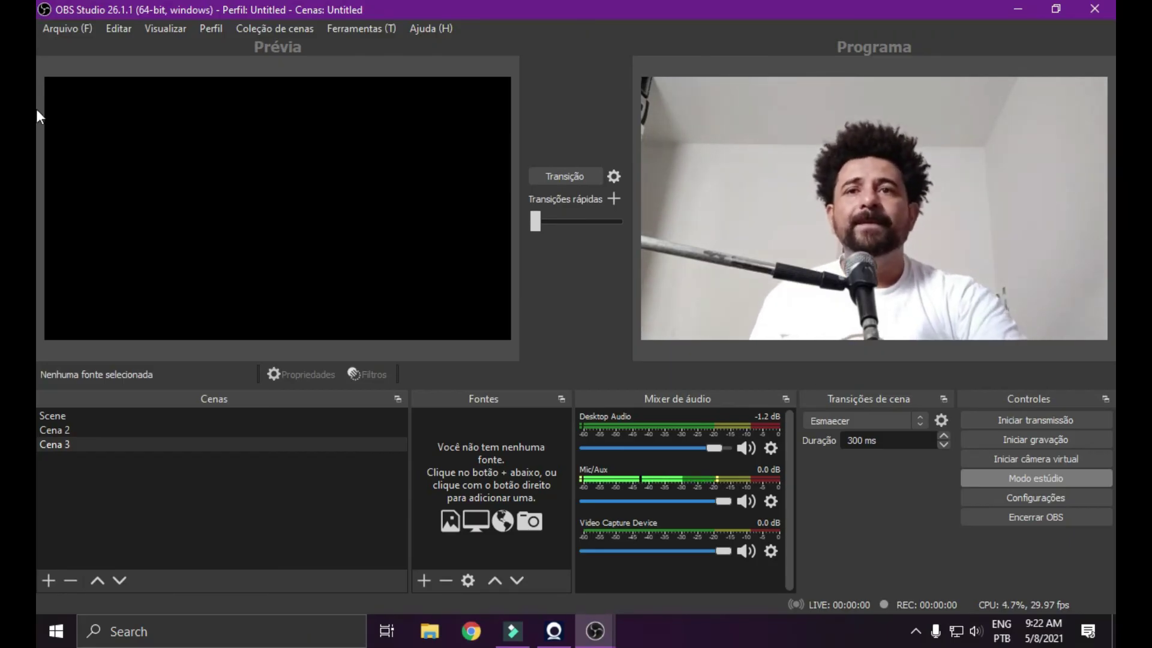
- Switch the preview to the scene named Scene
left_click(36, 419)
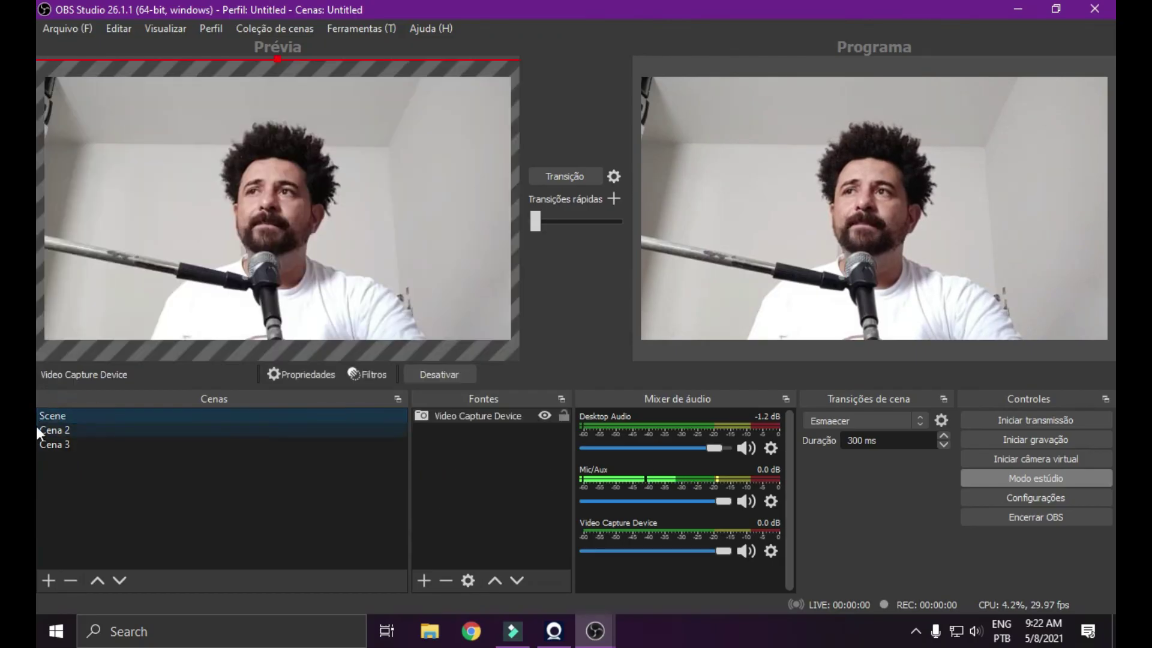